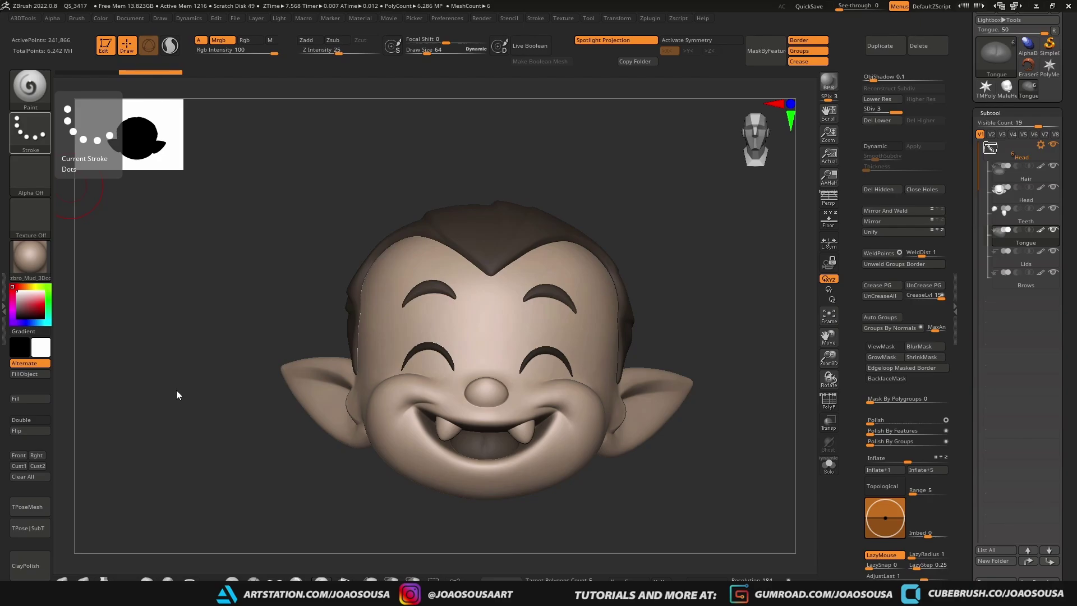
# Open the Decimation Master options and examine the high-poly head and the hair mesh's wireframe density
pyautogui.moveTo(214, 413)
pyautogui.mouseDown()
pyautogui.moveTo(216, 404)
pyautogui.moveTo(228, 421)
pyautogui.moveTo(293, 428)
pyautogui.moveTo(277, 447)
pyautogui.moveTo(267, 440)
pyautogui.mouseUp()
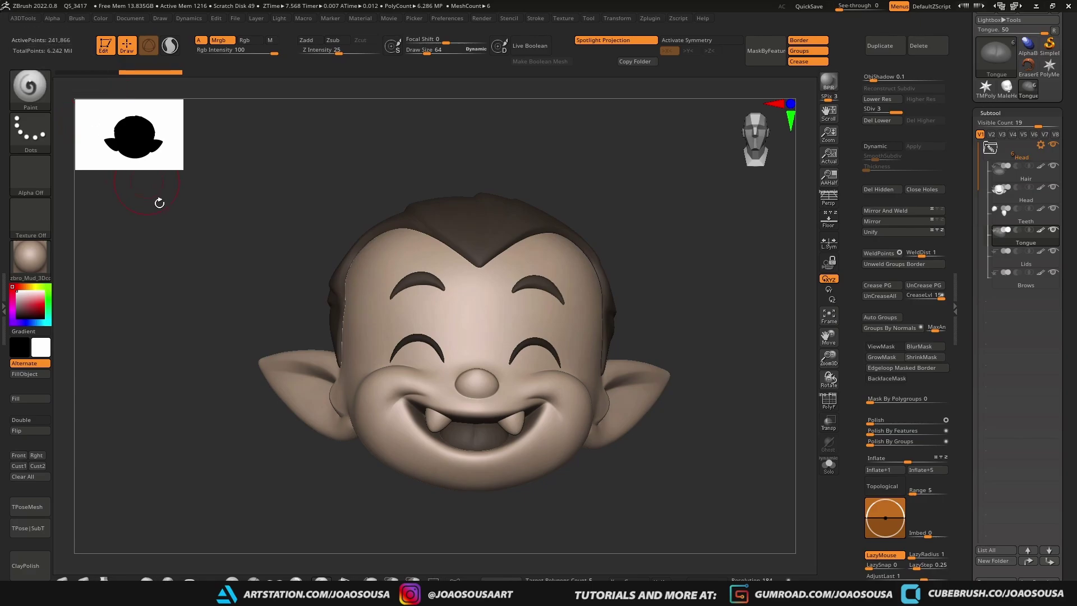
pyautogui.moveTo(212, 243); pyautogui.dragTo(685, 260)
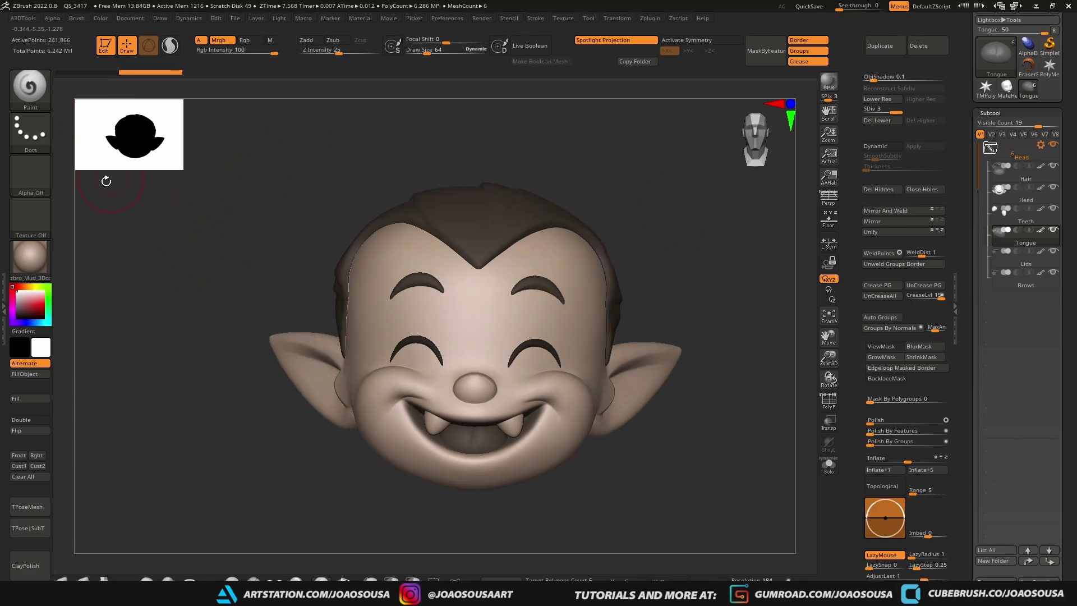
pyautogui.click(5, 187)
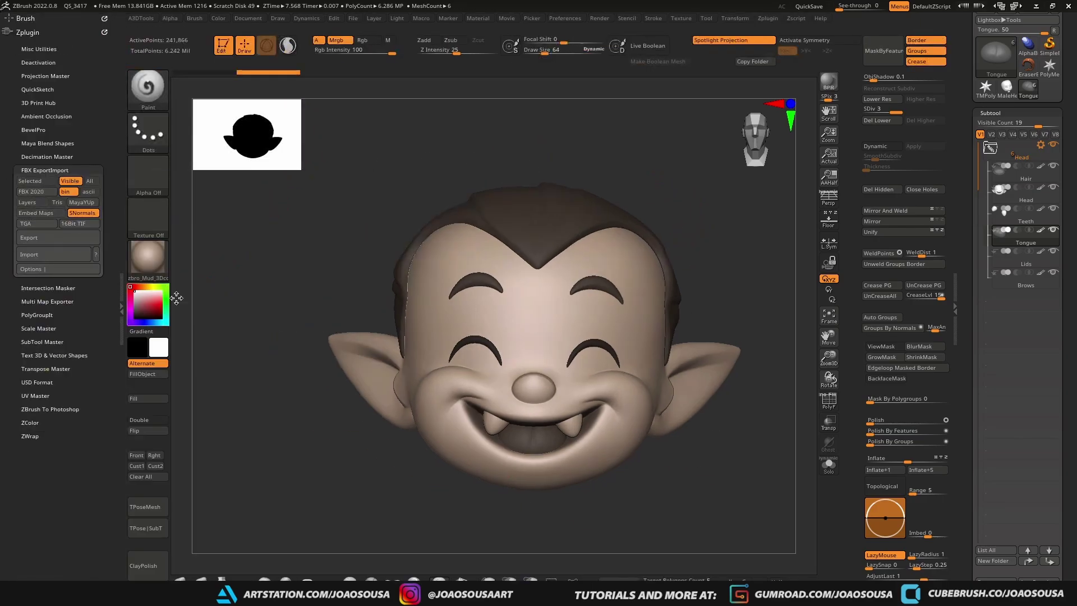
pyautogui.click(51, 169)
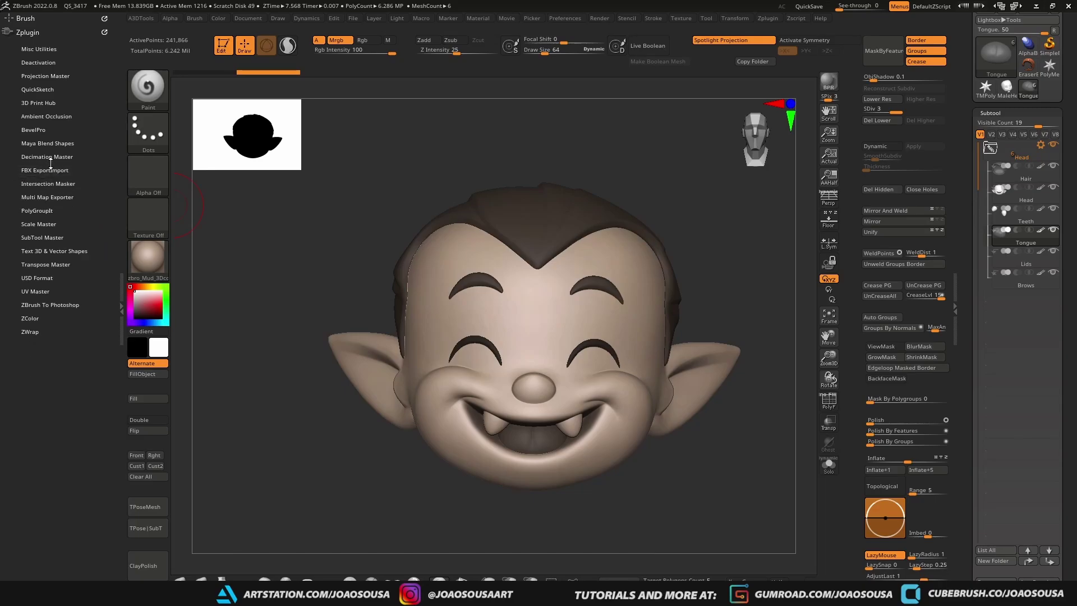
pyautogui.click(48, 157)
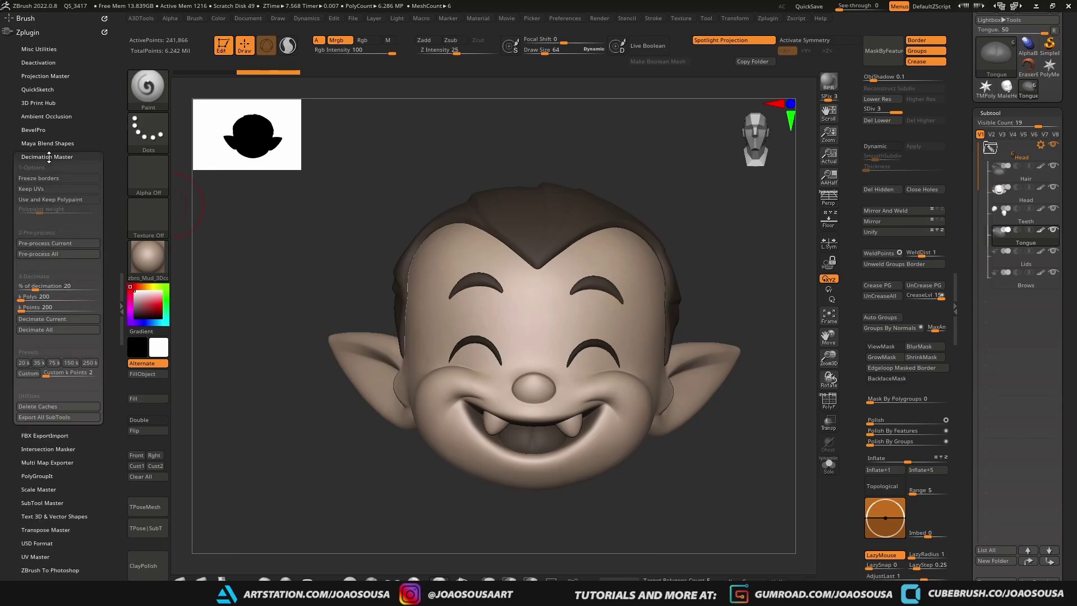
pyautogui.moveTo(84, 232)
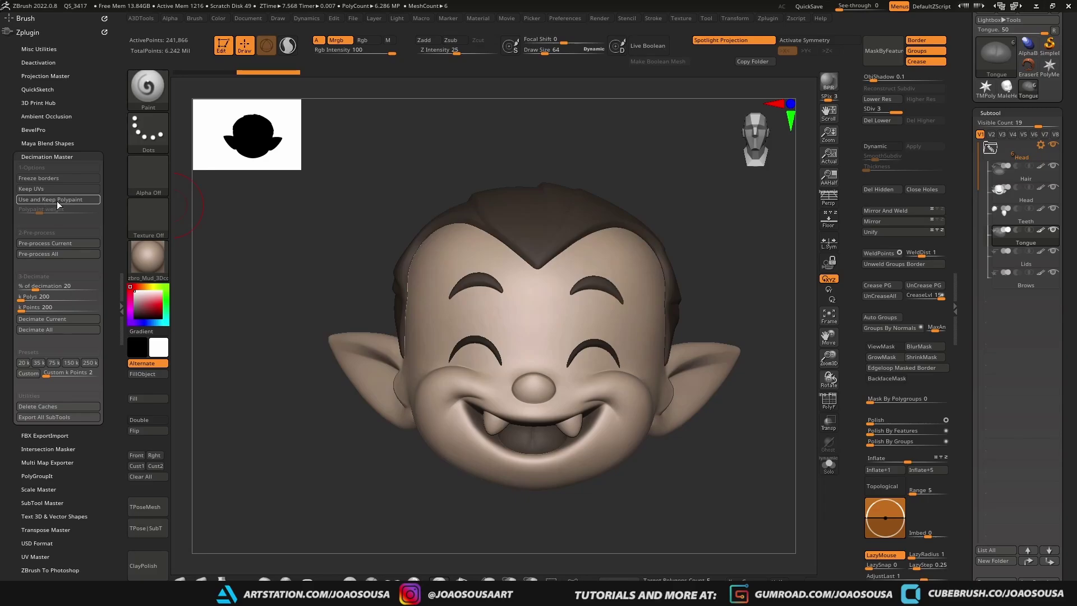
pyautogui.moveTo(52, 203)
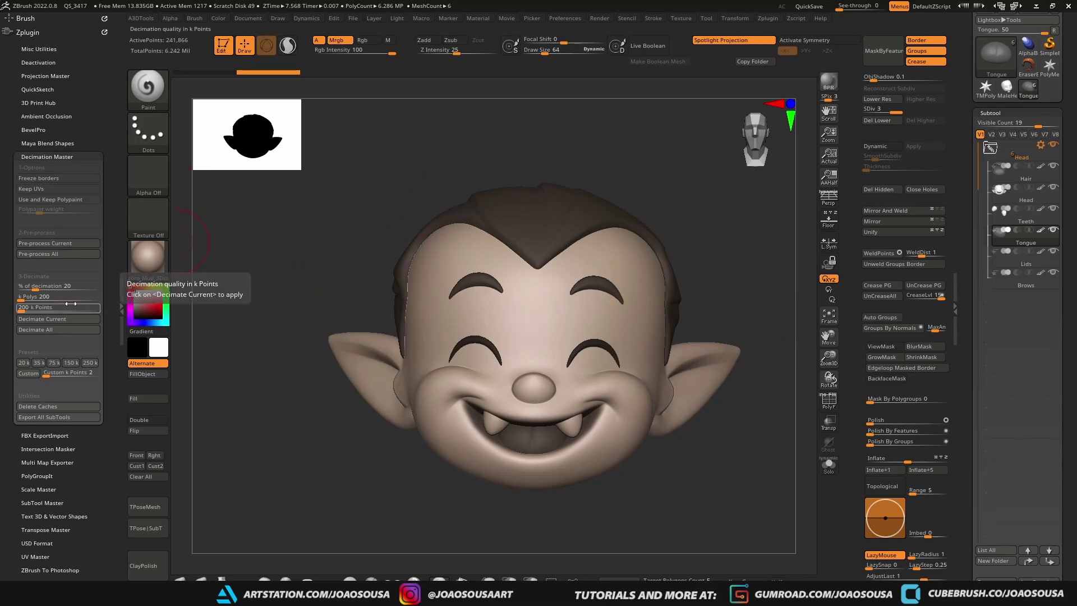
pyautogui.moveTo(433, 283); pyautogui.dragTo(440, 264, button='right')
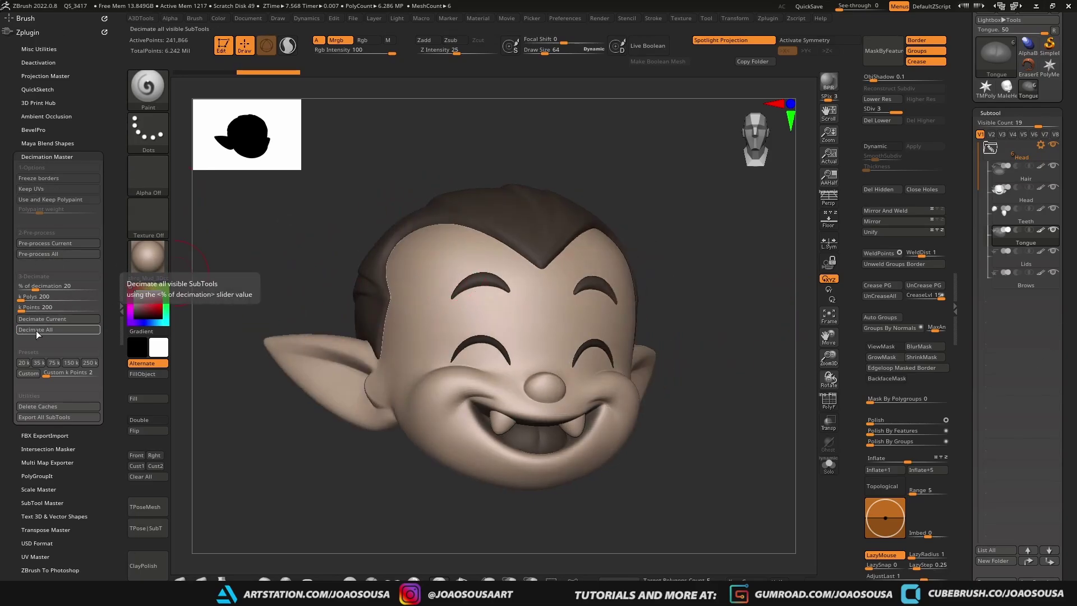
pyautogui.keyDown('ctrl'); pyautogui.moveTo(305, 263); pyautogui.dragTo(460, 250, button='right'); pyautogui.keyUp('ctrl')
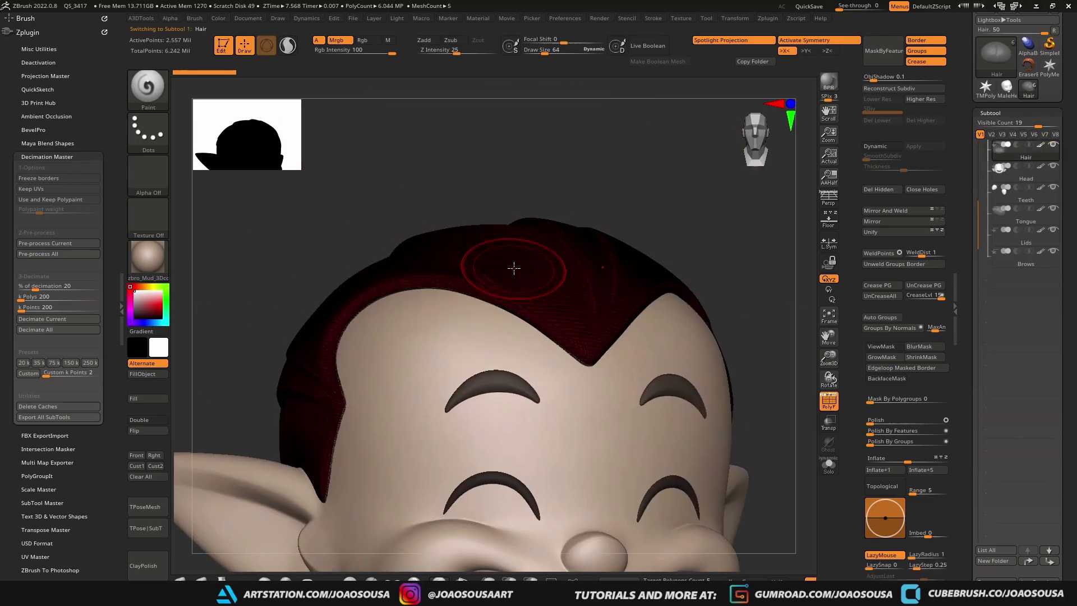
pyautogui.moveTo(512, 264); pyautogui.dragTo(348, 292, button='right')
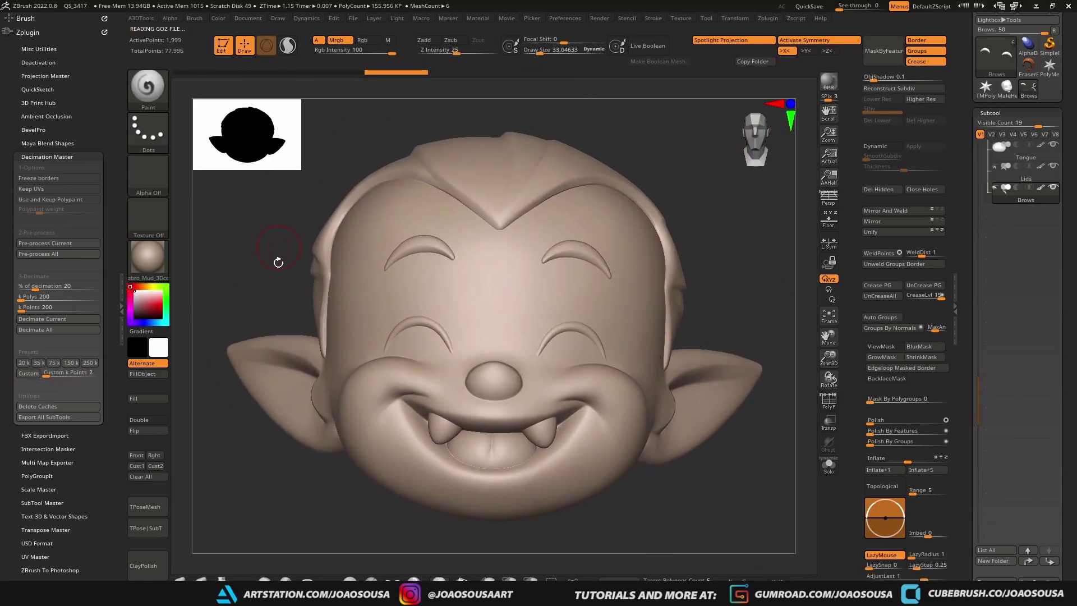
# Unwrap the Brows subtool's UVs with UV Master and check its flattened UV layout
pyautogui.click(59, 156)
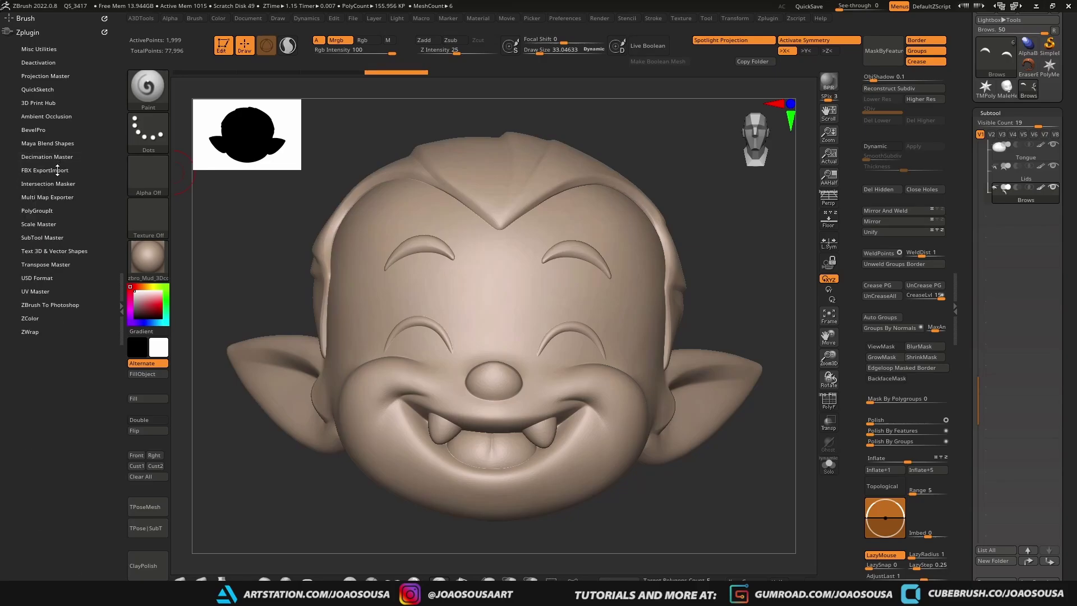
pyautogui.click(42, 291)
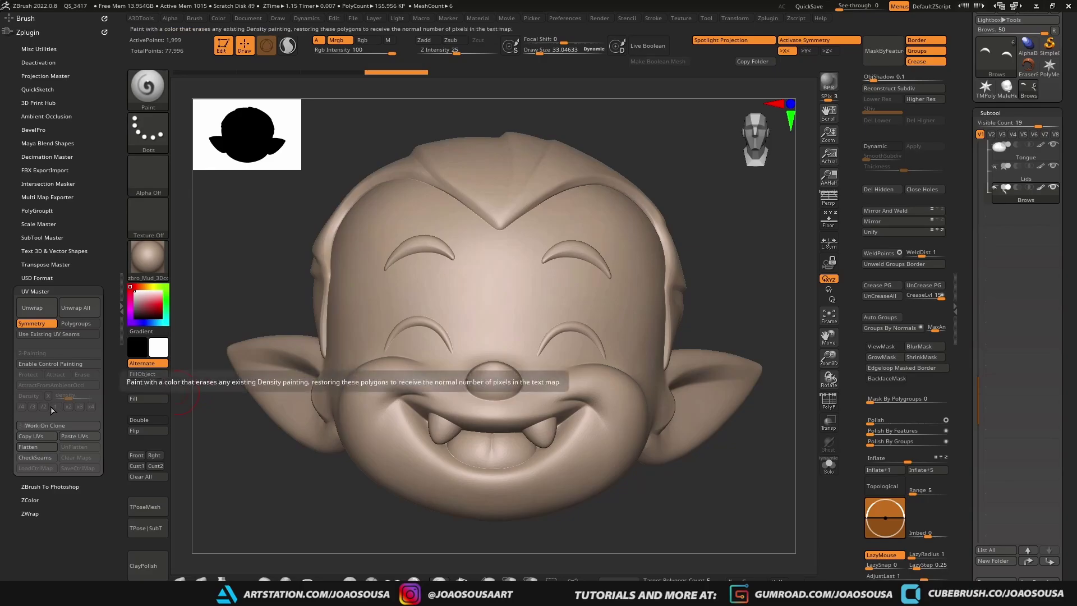
pyautogui.click(41, 310)
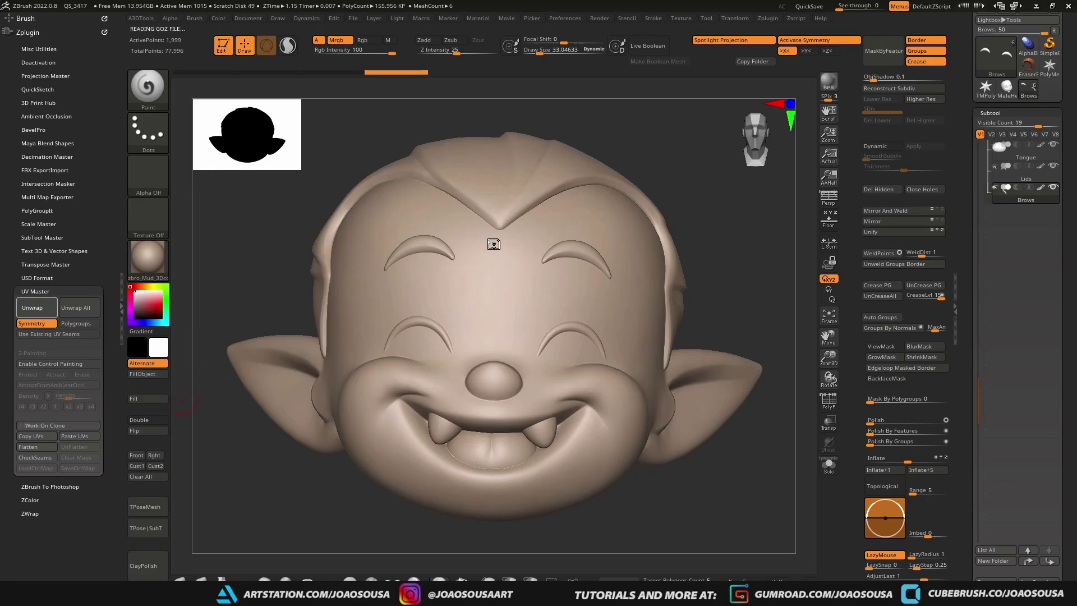
pyautogui.click(42, 444)
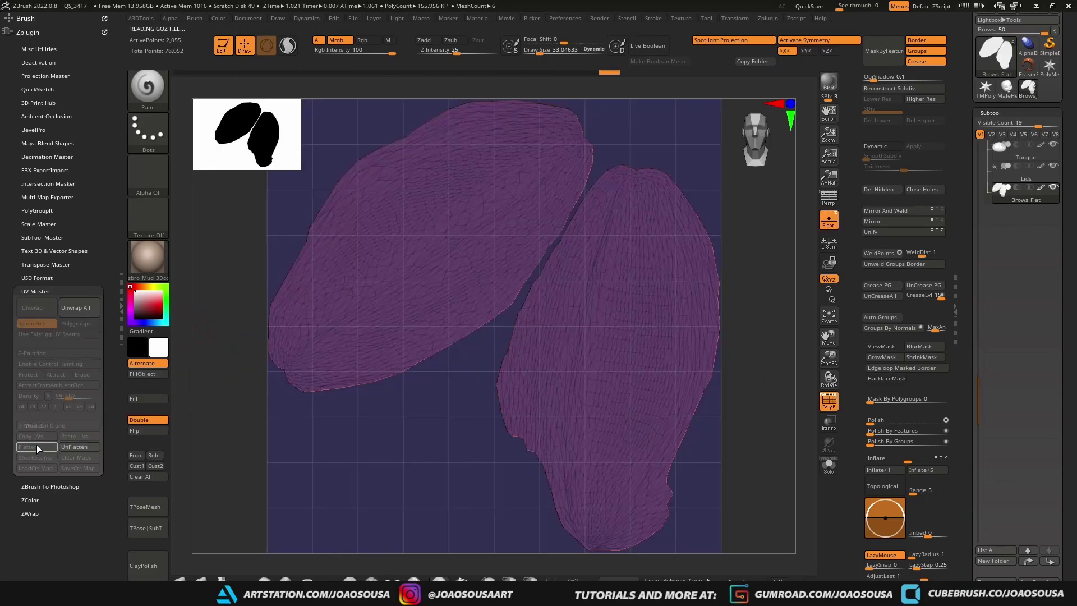
pyautogui.click(64, 447)
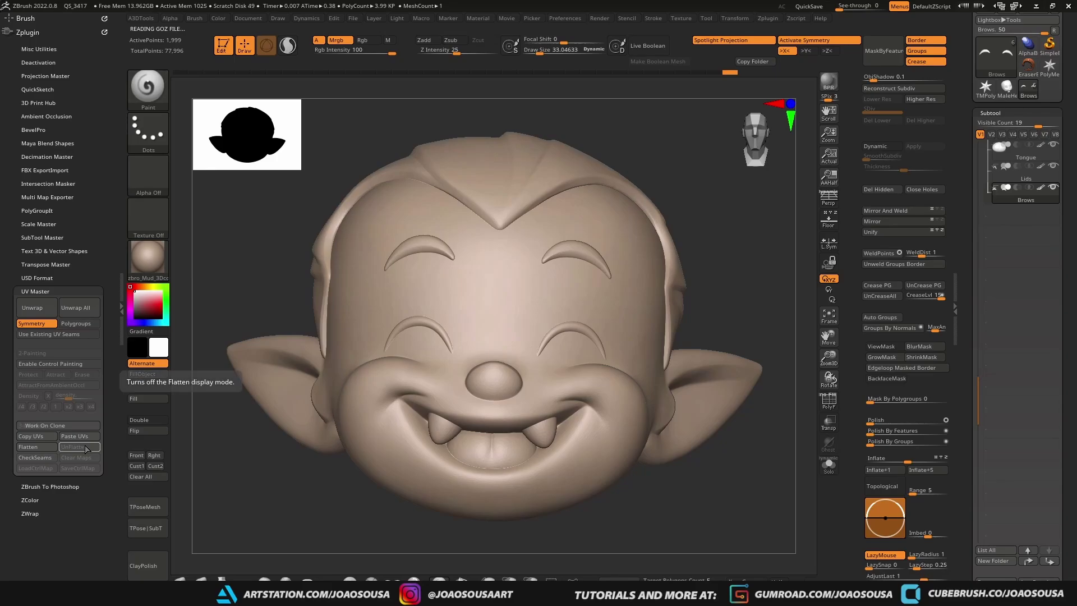
# Check the Lids subtool's flattened UV layout, and unwrap and check the Tongue subtool's UVs the same way
pyautogui.click(36, 446)
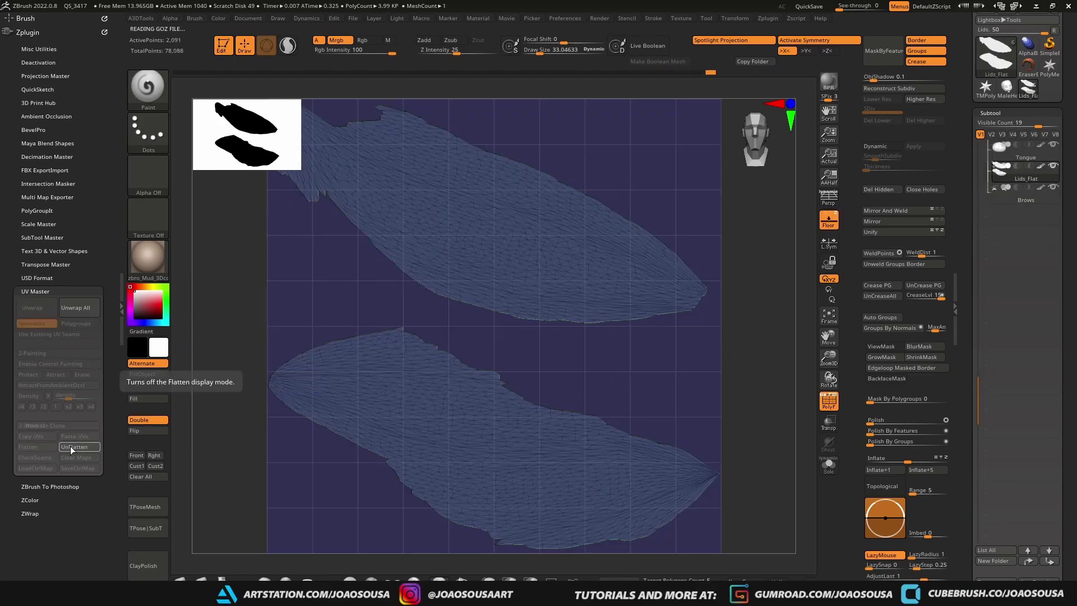
pyautogui.click(73, 446)
pyautogui.hotkey('alt', 'Down')
pyautogui.click(32, 308)
pyautogui.click(38, 446)
pyautogui.click(73, 446)
# Unwrap the Teeth subtool's UVs and check them in flattened view
pyautogui.hotkey('alt', 'Up')
pyautogui.click(32, 308)
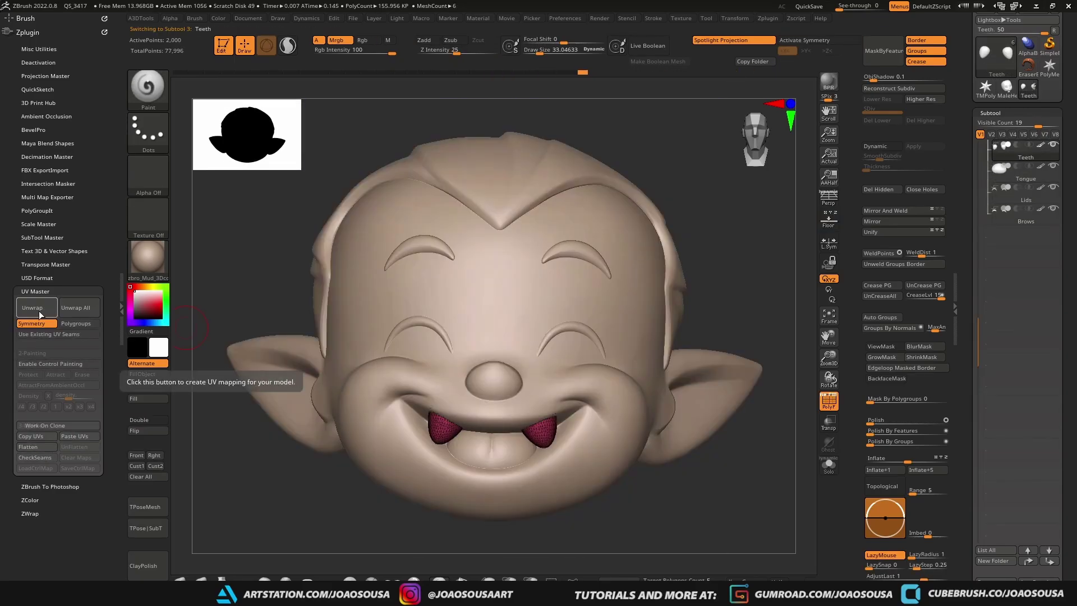
pyautogui.click(28, 446)
pyautogui.click(73, 447)
# Unwrap the UVs of the Head and Hair subtools, checking the head's flattened layout
pyautogui.hotkey('alt', 'Up')
pyautogui.click(32, 308)
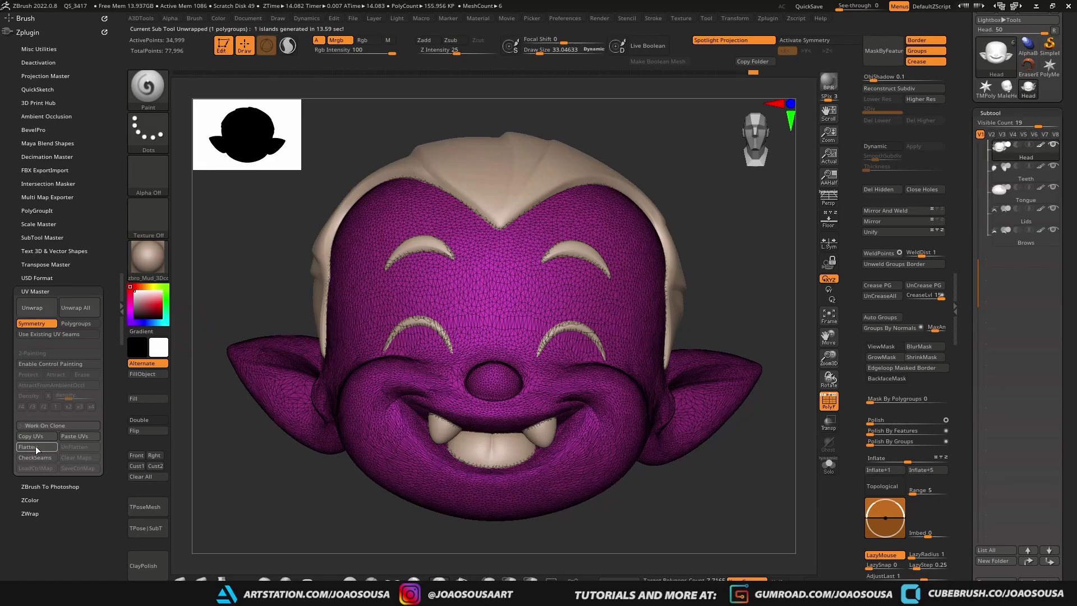
pyautogui.click(36, 447)
pyautogui.click(73, 447)
pyautogui.hotkey('alt', 'Up')
pyautogui.click(31, 307)
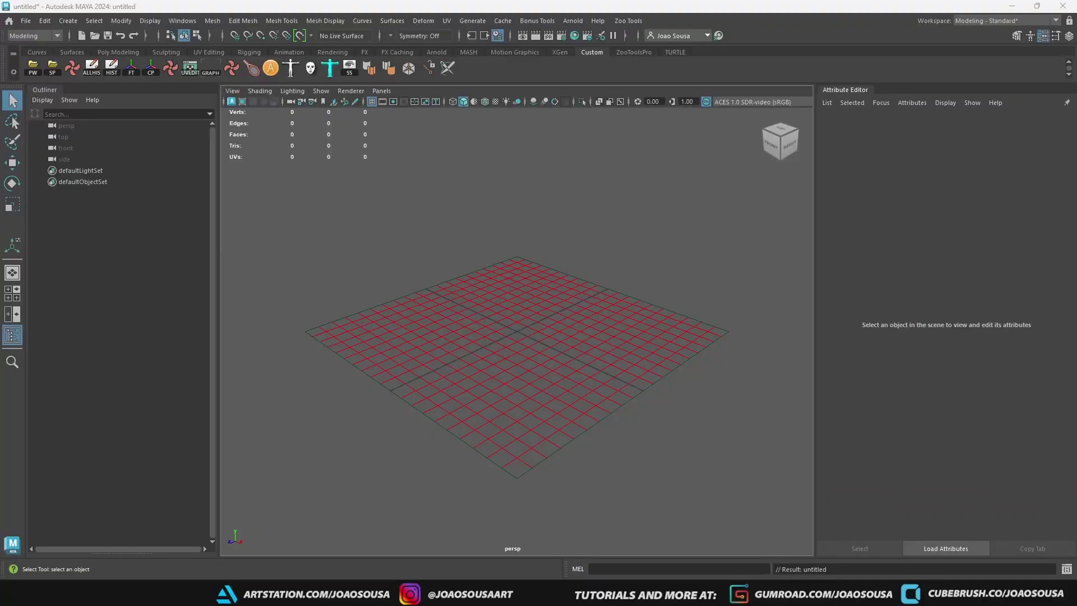
# Switch to Maya, import Head_low.fbx and frame the imported head meshes in the perspective view
pyautogui.moveTo(201, 463); pyautogui.dragTo(446, 340)
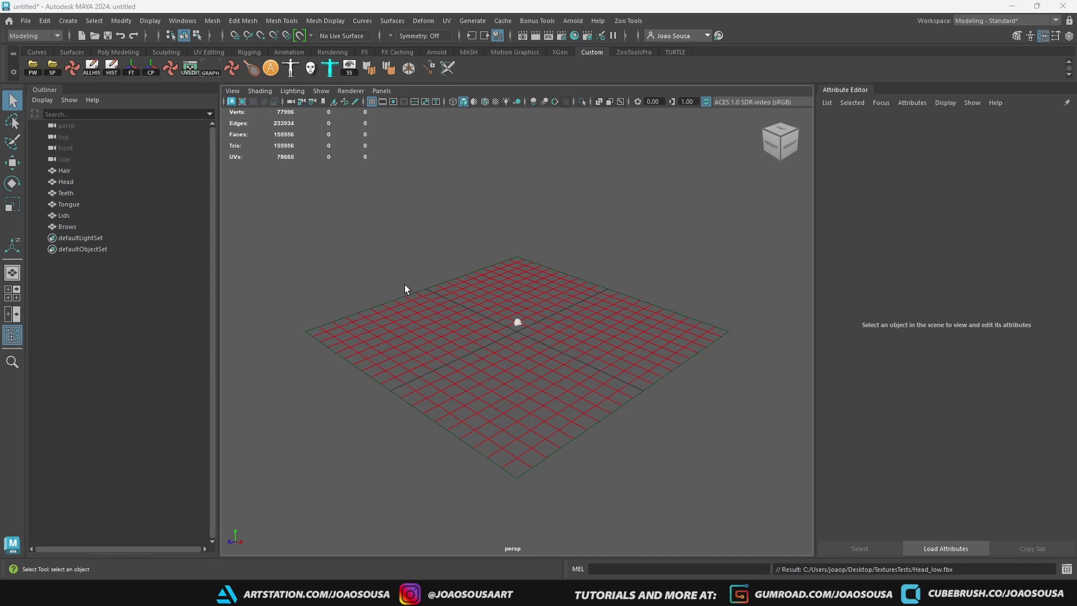
pyautogui.moveTo(395, 273); pyautogui.dragTo(579, 355)
pyautogui.press('f')
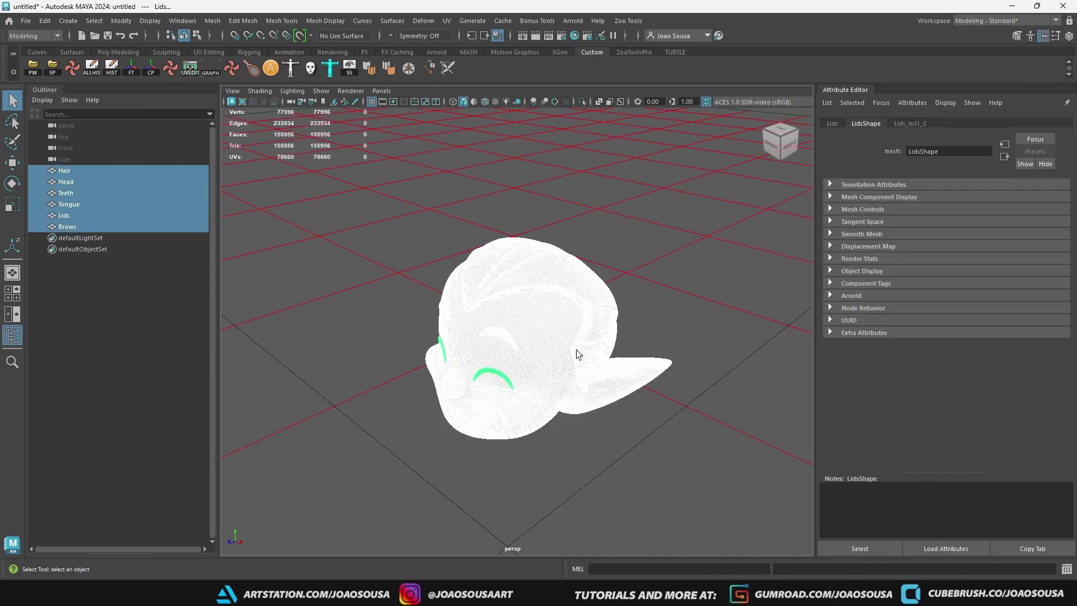
pyautogui.click(610, 429)
pyautogui.keyDown('alt'); pyautogui.moveTo(610, 429); pyautogui.dragTo(584, 408); pyautogui.keyUp('alt')
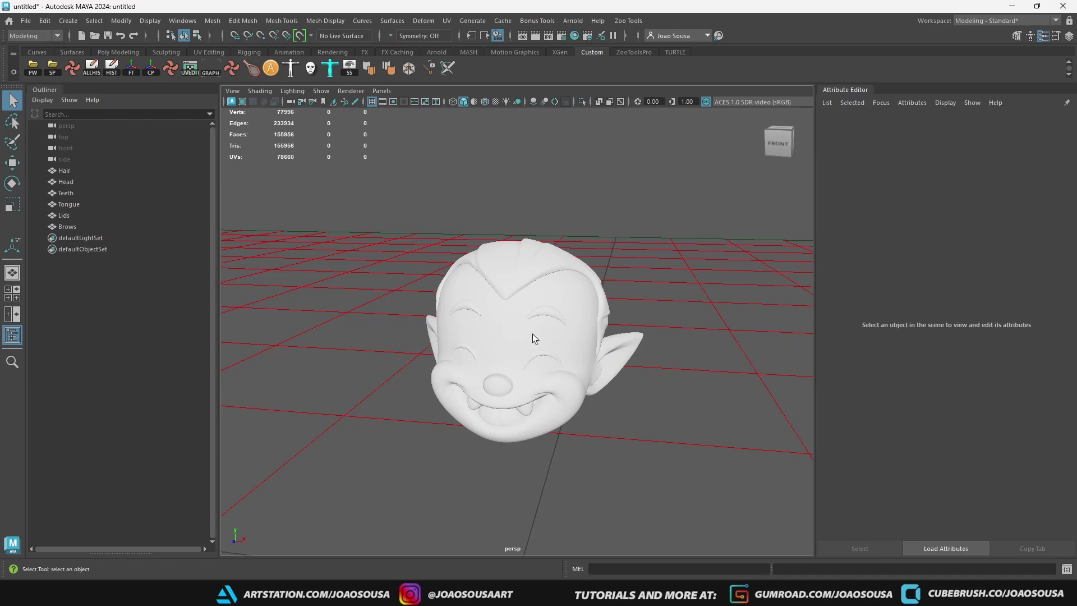
# Assign a new Blinn material named HeadMat to all six head meshes
pyautogui.moveTo(364, 196); pyautogui.dragTo(716, 464)
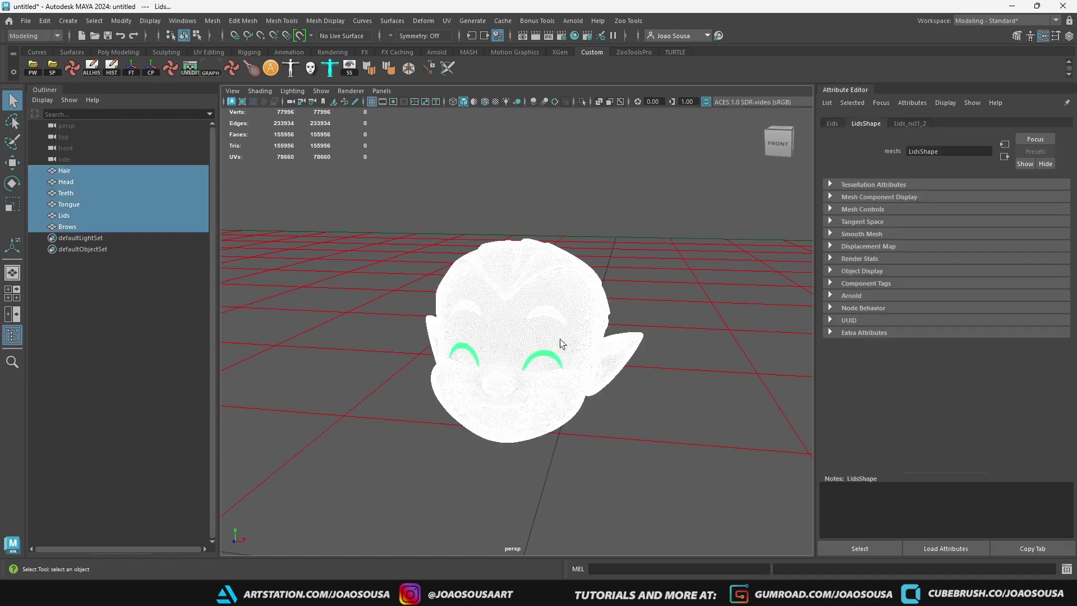
pyautogui.moveTo(510, 317); pyautogui.dragTo(517, 546, button='right')
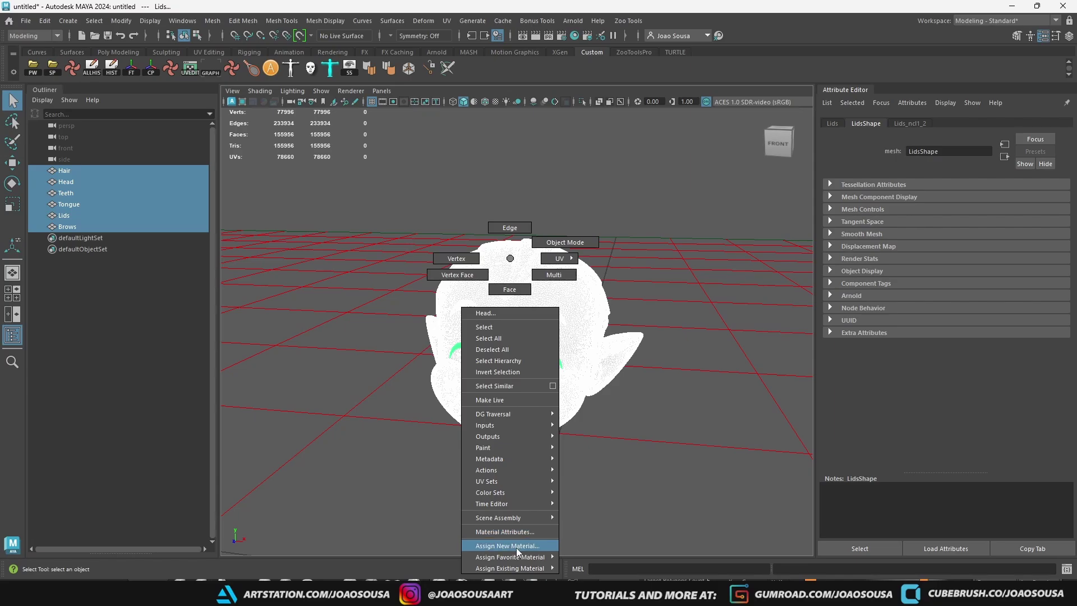
pyautogui.click(517, 546)
pyautogui.click(451, 268)
pyautogui.doubleClick(910, 151)
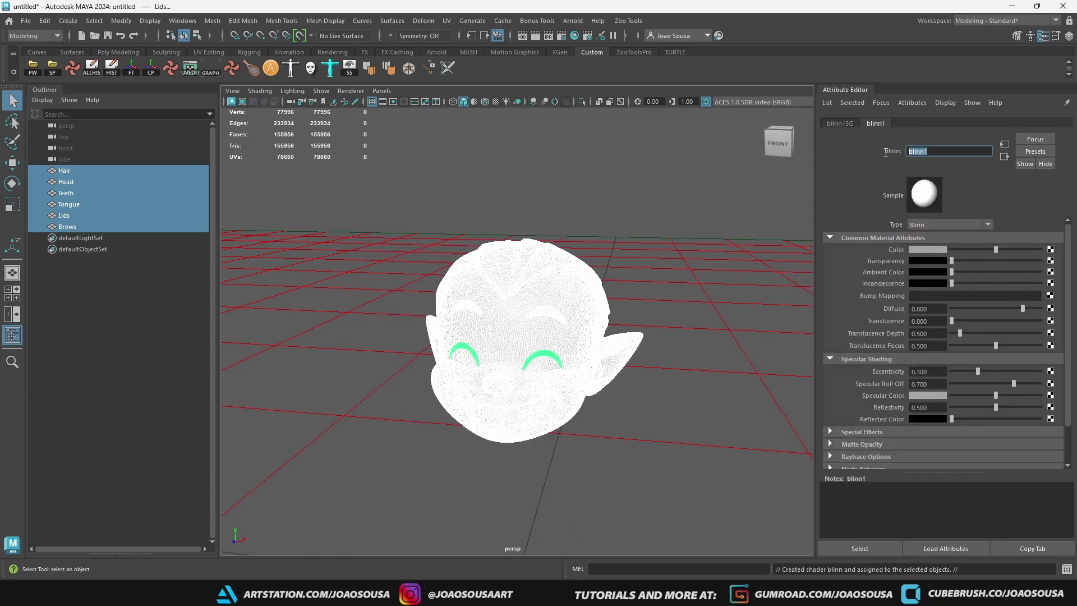
pyautogui.write('HeadMat')
pyautogui.press('Return')
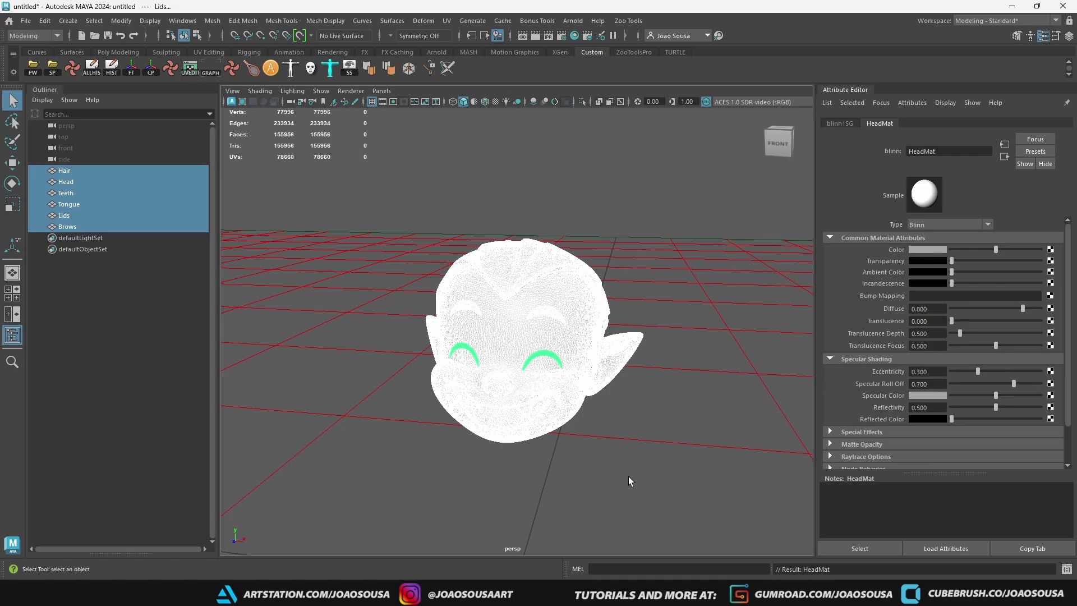
pyautogui.click(662, 445)
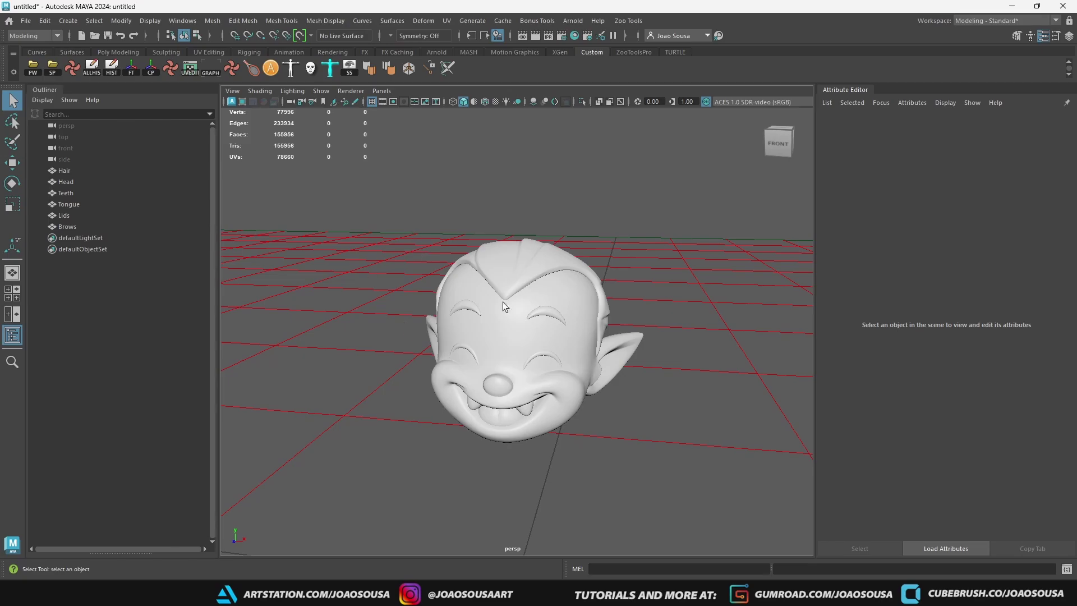
# Open all six head meshes in the UV Editor and run Layout on all their UVs to separate the overlapping shells
pyautogui.click(447, 21)
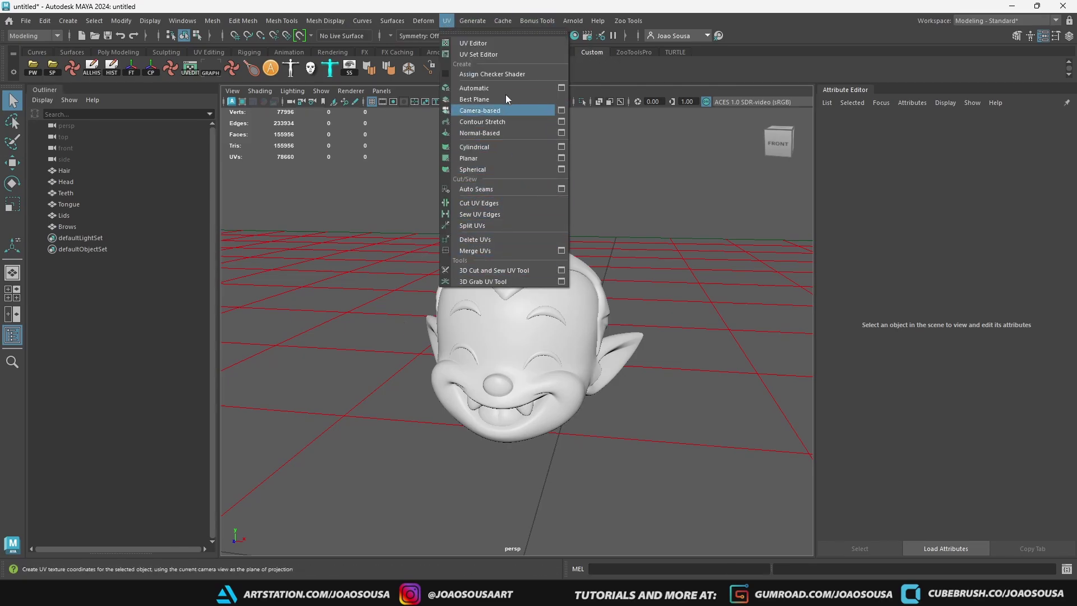
pyautogui.click(447, 21)
pyautogui.moveTo(333, 241); pyautogui.dragTo(499, 357)
pyautogui.click(190, 67)
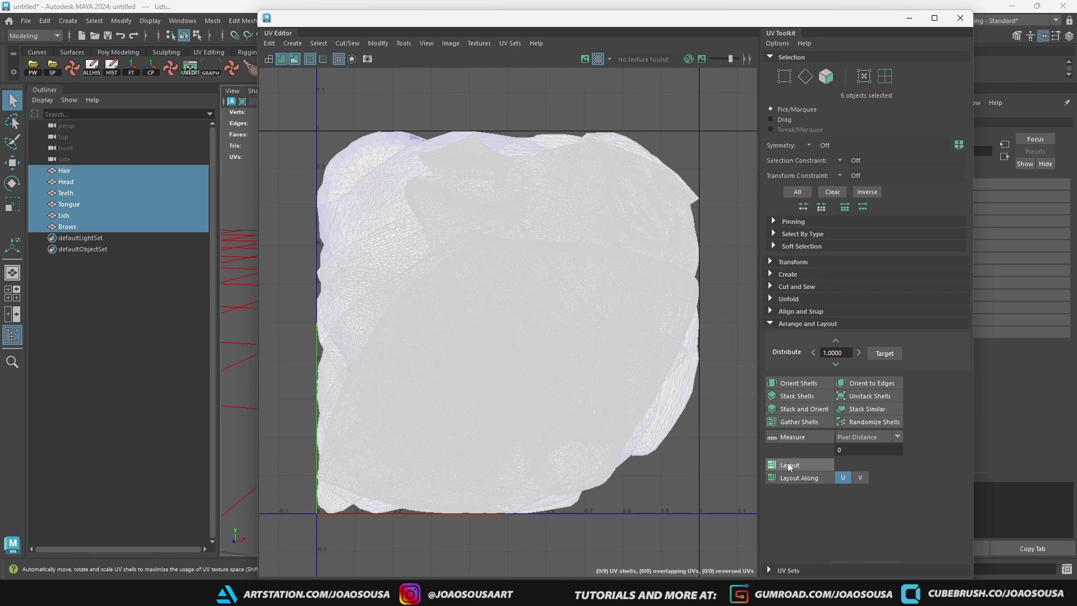
pyautogui.moveTo(577, 354); pyautogui.dragTo(620, 360, button='right')
pyautogui.scroll(-2, 699, 501)
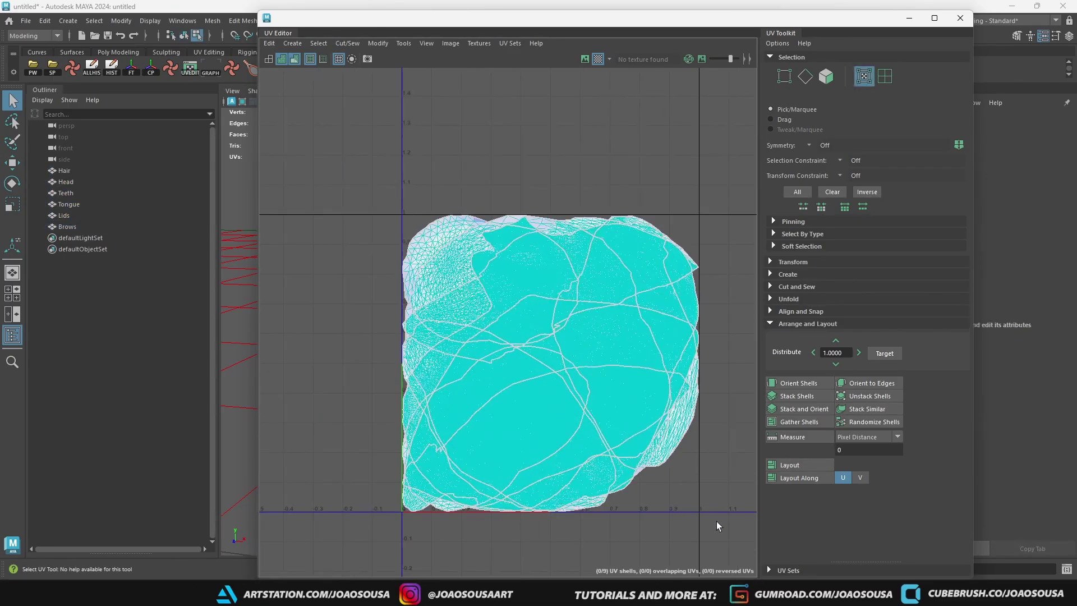
pyautogui.moveTo(716, 521); pyautogui.dragTo(391, 213)
pyautogui.click(803, 462)
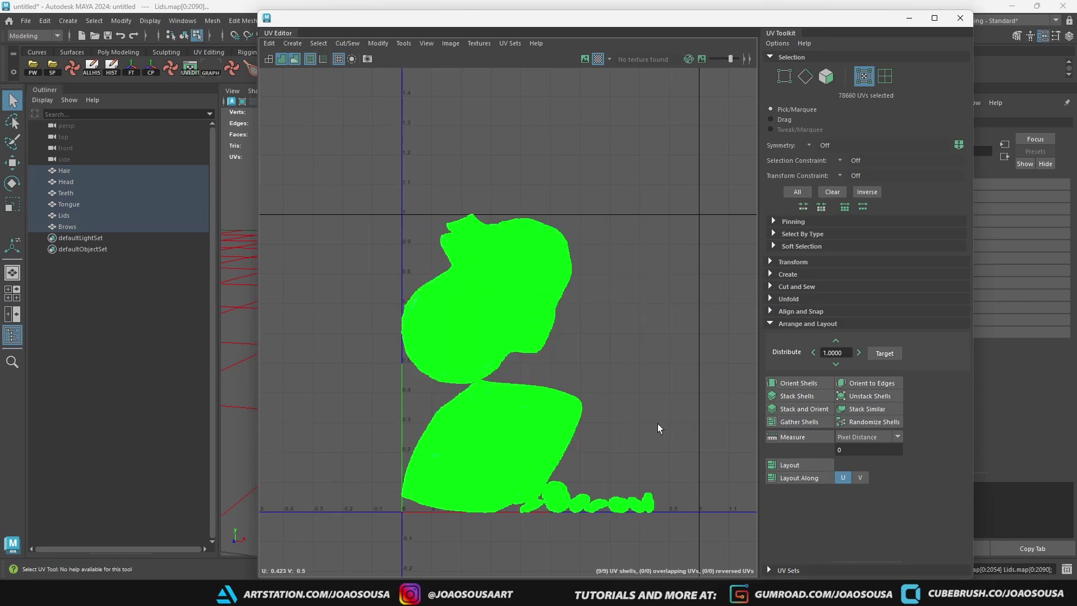
pyautogui.click(658, 423)
# Move the Brows, Tongue and other small UV shells into the empty space beside the large upper shell, inside the UV tile
pyautogui.click(645, 505)
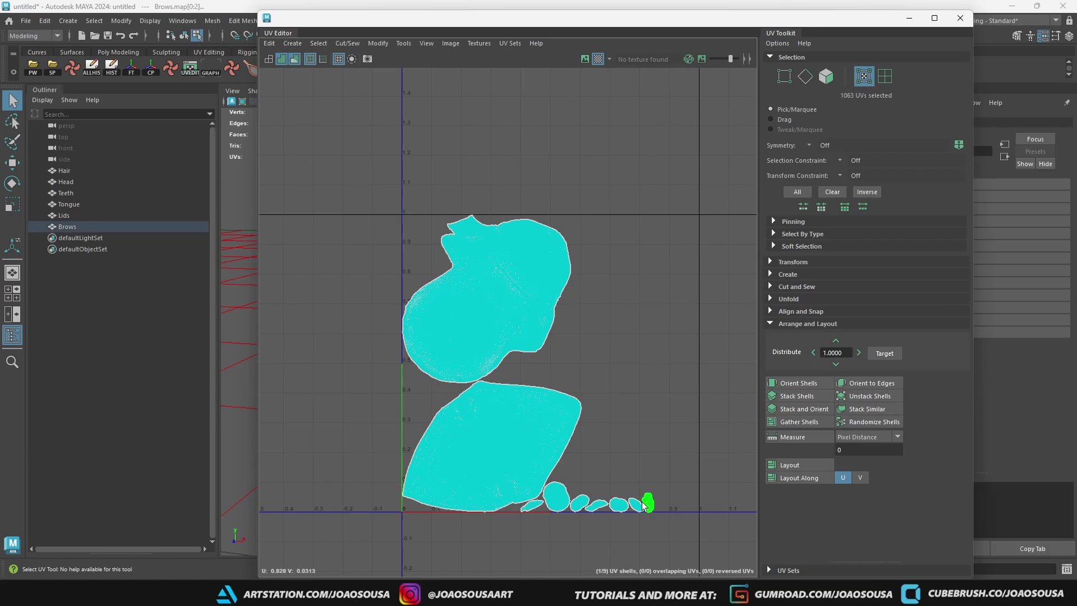
pyautogui.press('w')
pyautogui.moveTo(618, 461); pyautogui.dragTo(645, 359)
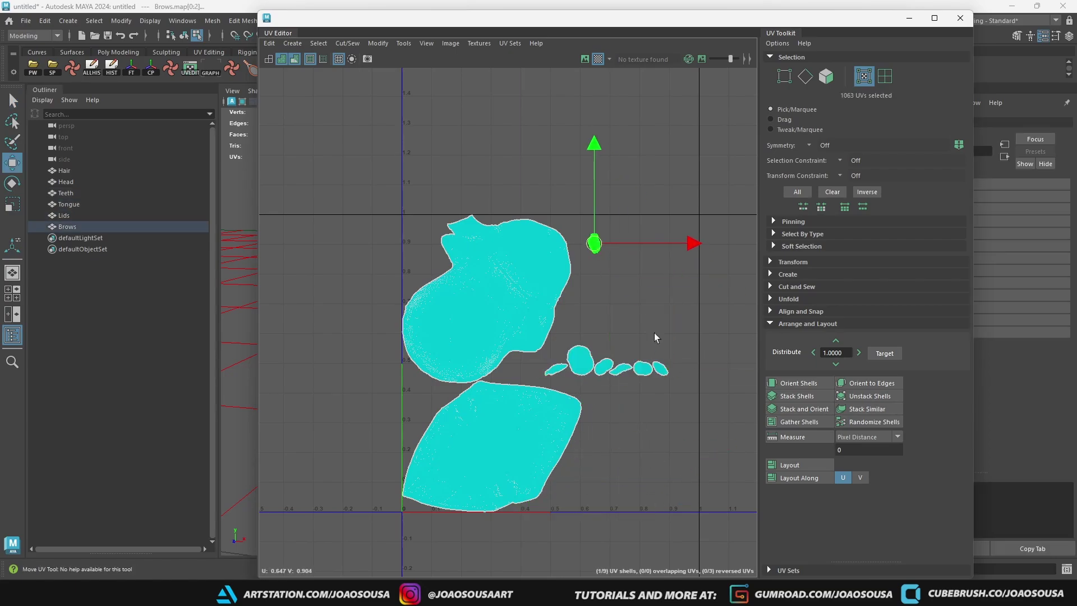
pyautogui.click(580, 359)
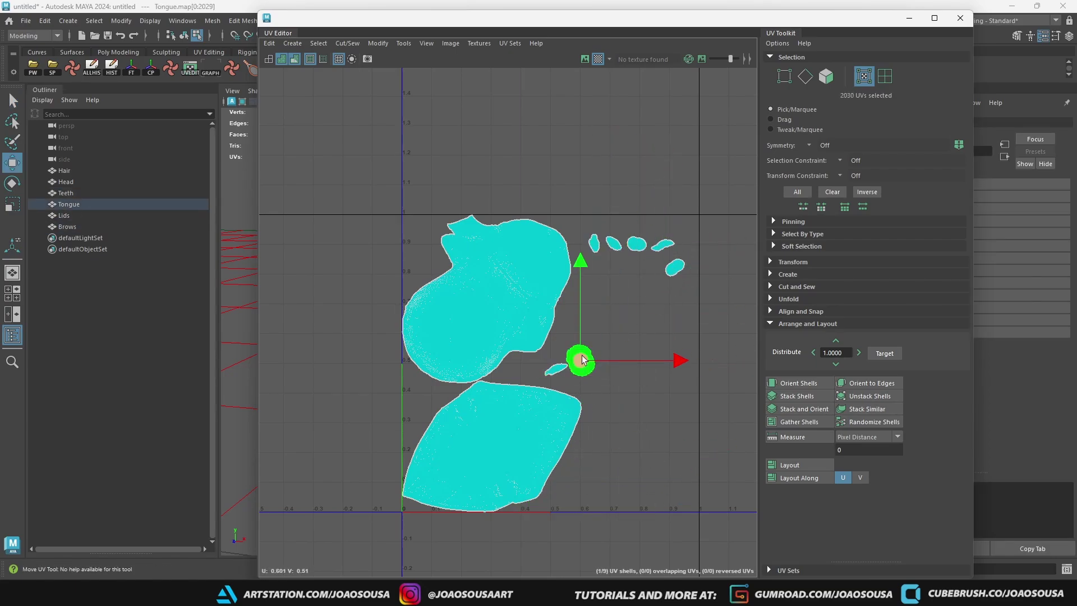
pyautogui.moveTo(582, 360); pyautogui.dragTo(629, 277)
pyautogui.click(637, 271)
# Reposition the two large Head and Hair shells within the UV tile, undo the last two changes and close the UV Editor
pyautogui.click(539, 446)
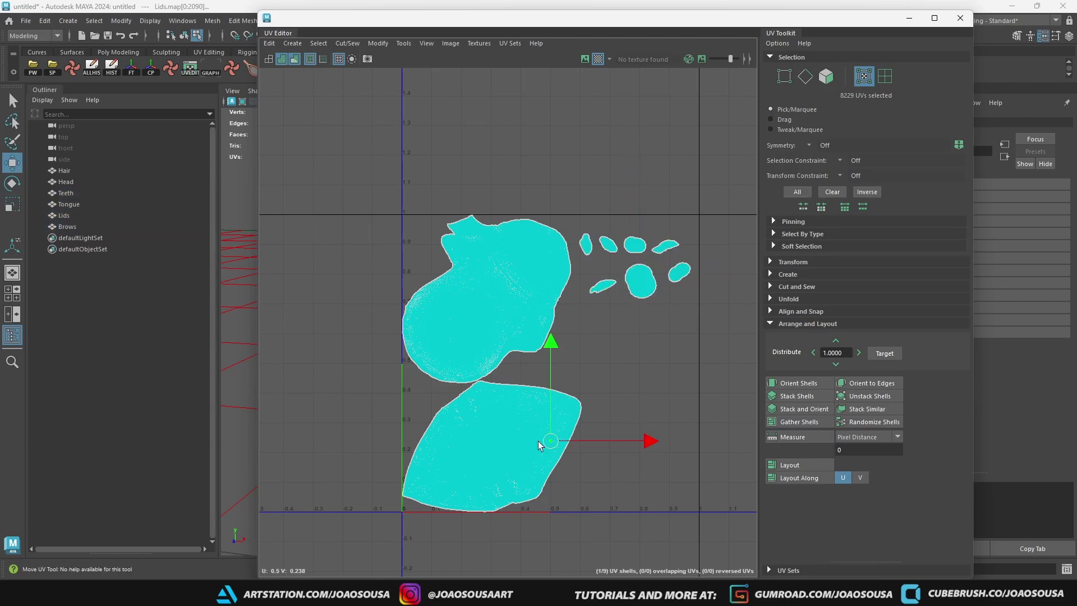
pyautogui.moveTo(539, 446); pyautogui.dragTo(645, 435)
pyautogui.click(488, 307)
pyautogui.moveTo(489, 308); pyautogui.dragTo(489, 329)
pyautogui.keyDown('shift'); pyautogui.click(555, 418); pyautogui.keyUp('shift')
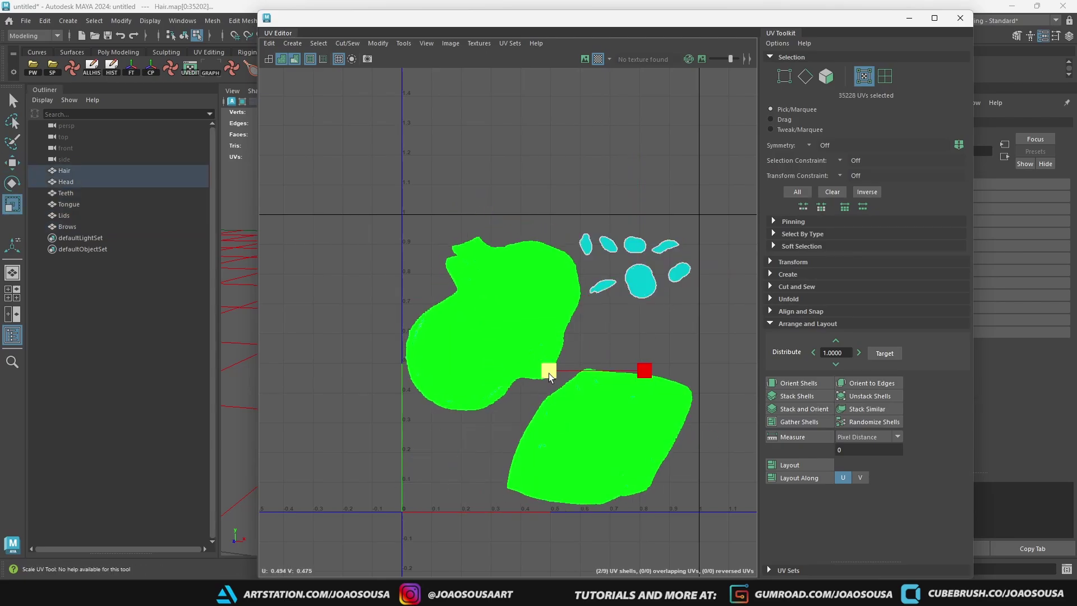
pyautogui.hotkey('ctrl', 'z')
pyautogui.hotkey('ctrl', 'z')
pyautogui.click(960, 18)
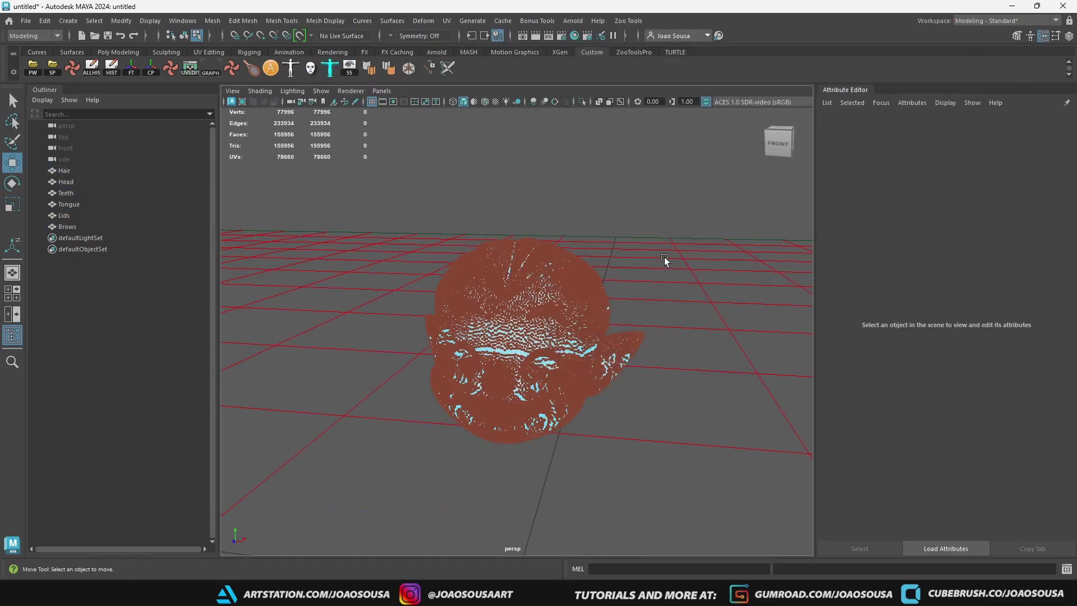
# Select all six head meshes, from Hair through Brows
pyautogui.click(64, 171)
pyautogui.keyDown('shift'); pyautogui.click(67, 226); pyautogui.keyUp('shift')
pyautogui.click(26, 21)
pyautogui.press('Escape')
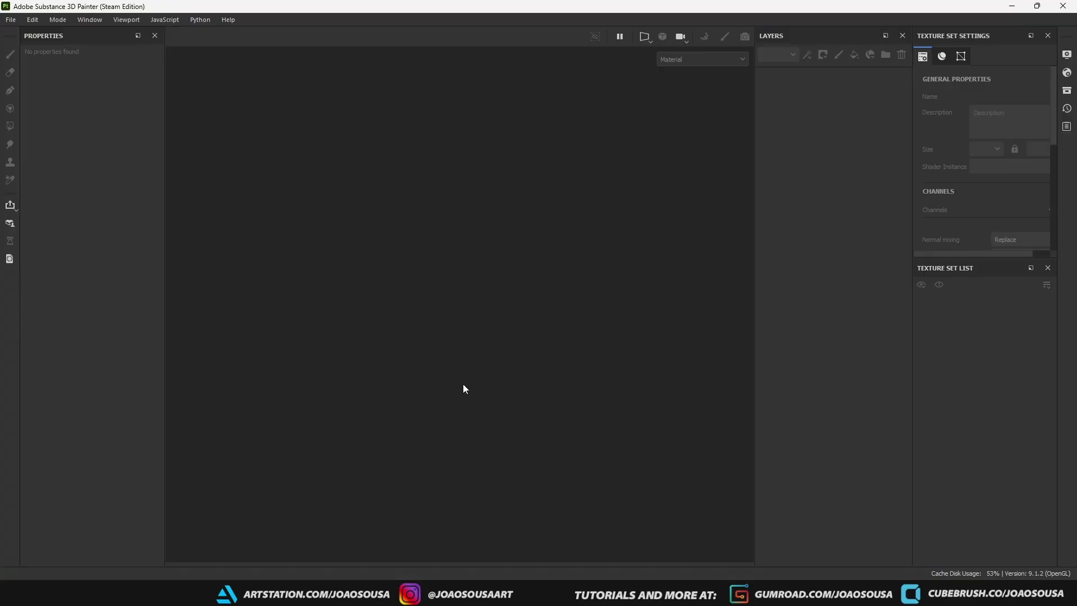
# Switch to Substance 3D Painter and create a project from Head_low.fbx with the PBR - Metallic Roughness Alpha-test template
pyautogui.hotkey('ctrl', 'n')
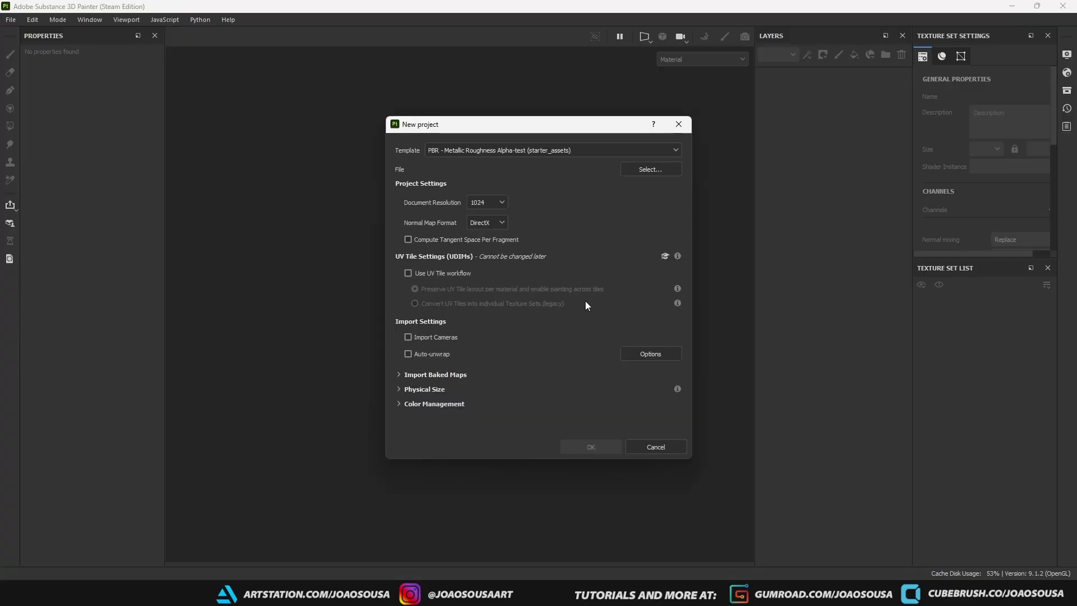
pyautogui.click(557, 150)
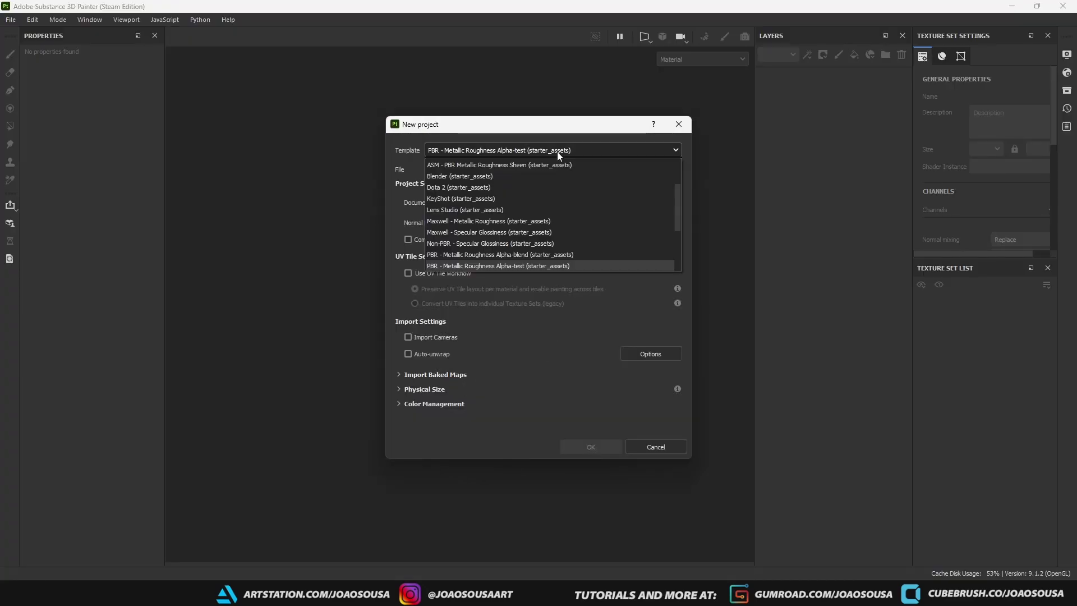
pyautogui.click(615, 149)
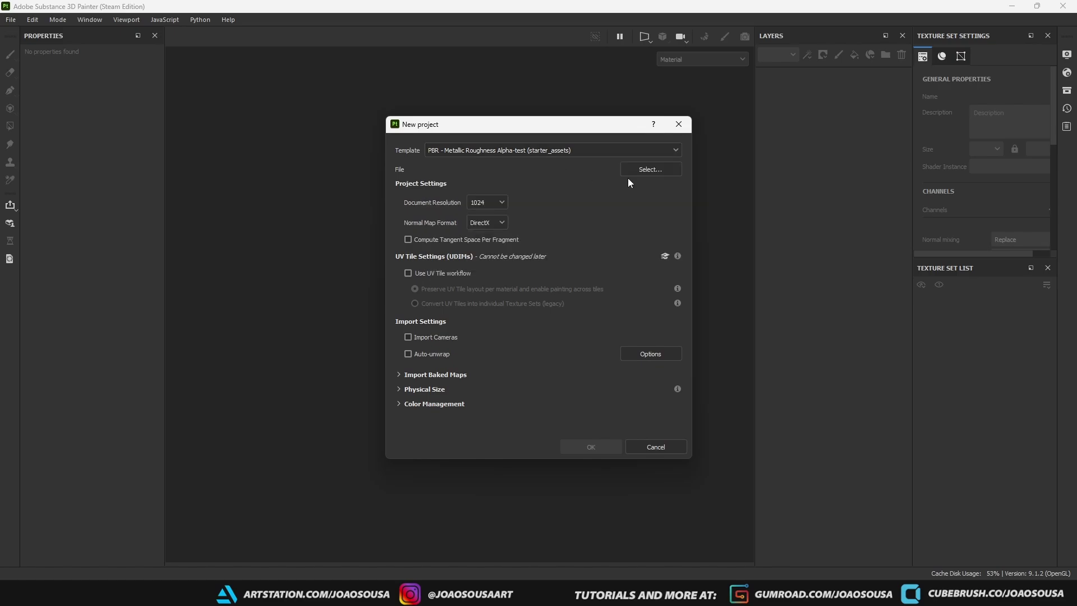
pyautogui.click(629, 171)
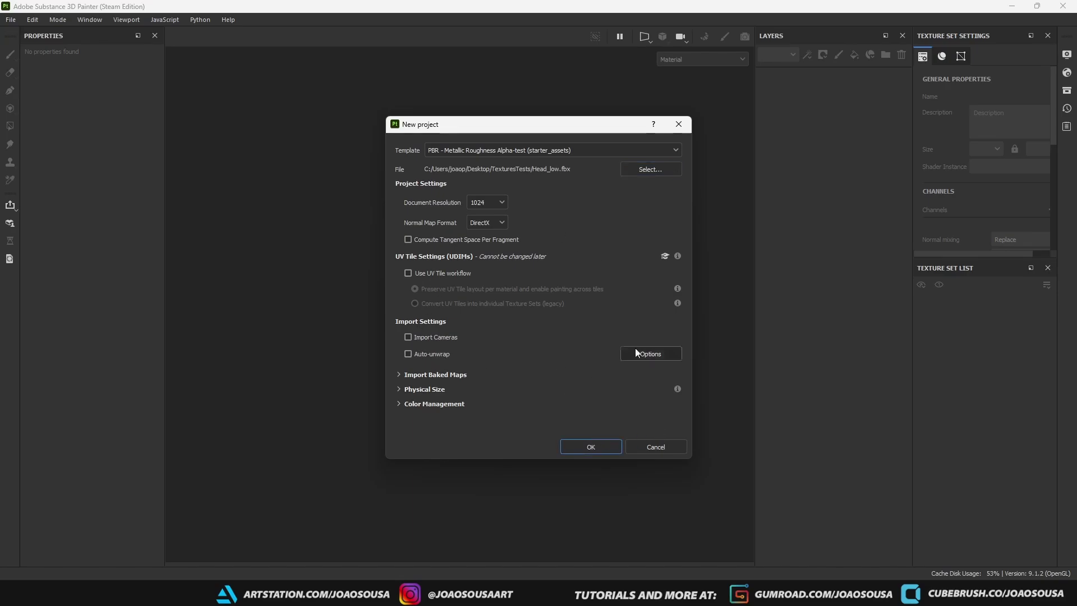
pyautogui.click(591, 448)
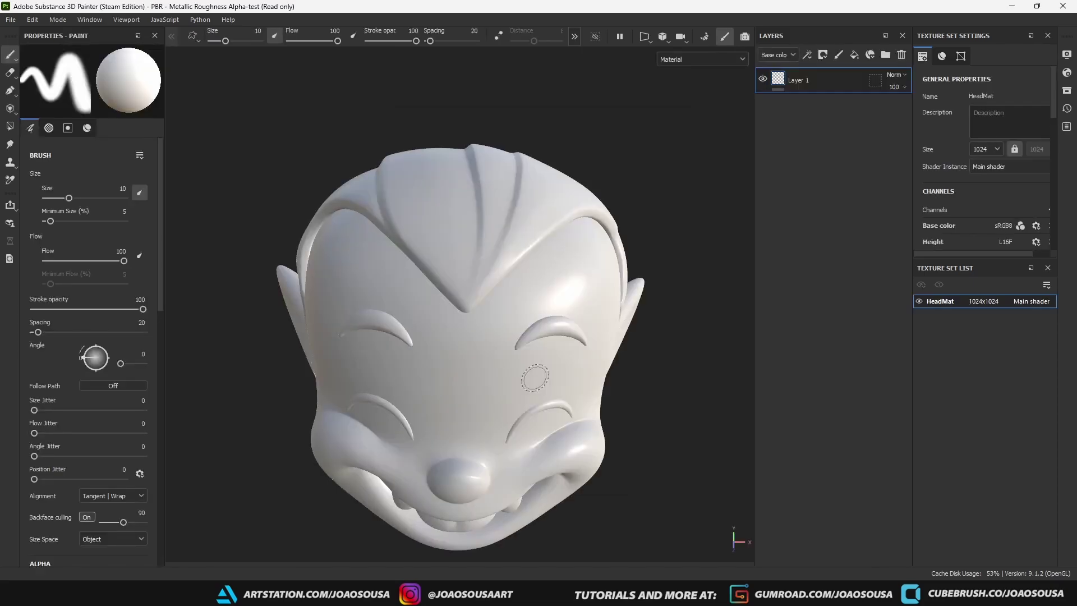
# Configure the common mesh-map baking settings to 2048 output size, low poly mesh as high poly mesh, and Supersampling 16x antialiasing
pyautogui.moveTo(596, 306)
pyautogui.keyDown('alt'); pyautogui.mouseDown()
pyautogui.moveTo(606, 336)
pyautogui.moveTo(281, 186)
pyautogui.mouseUp(); pyautogui.keyUp('alt')
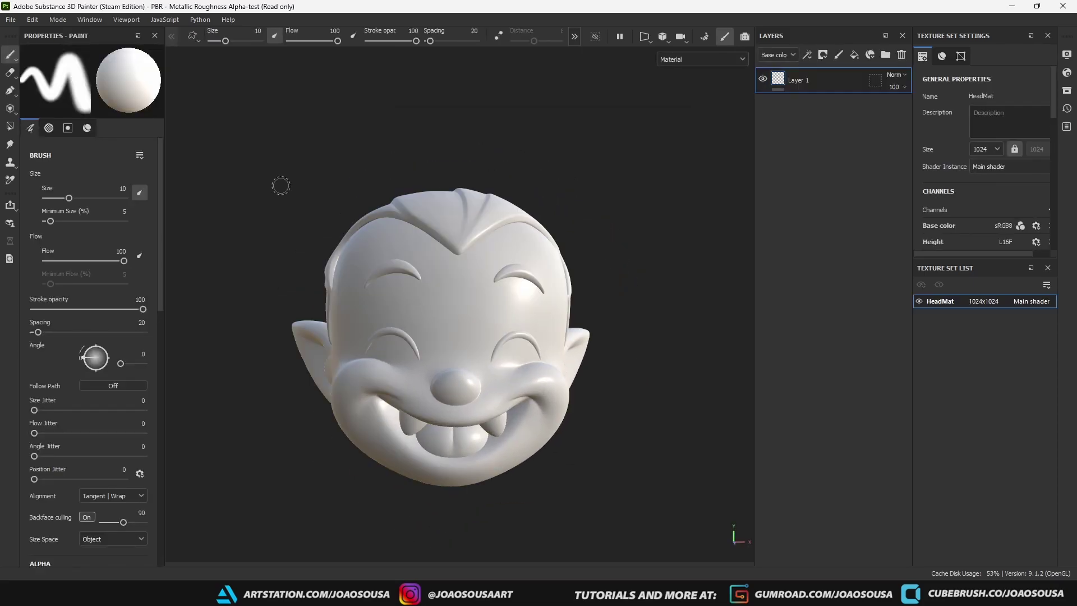
pyautogui.hotkey('ctrl', 'b')
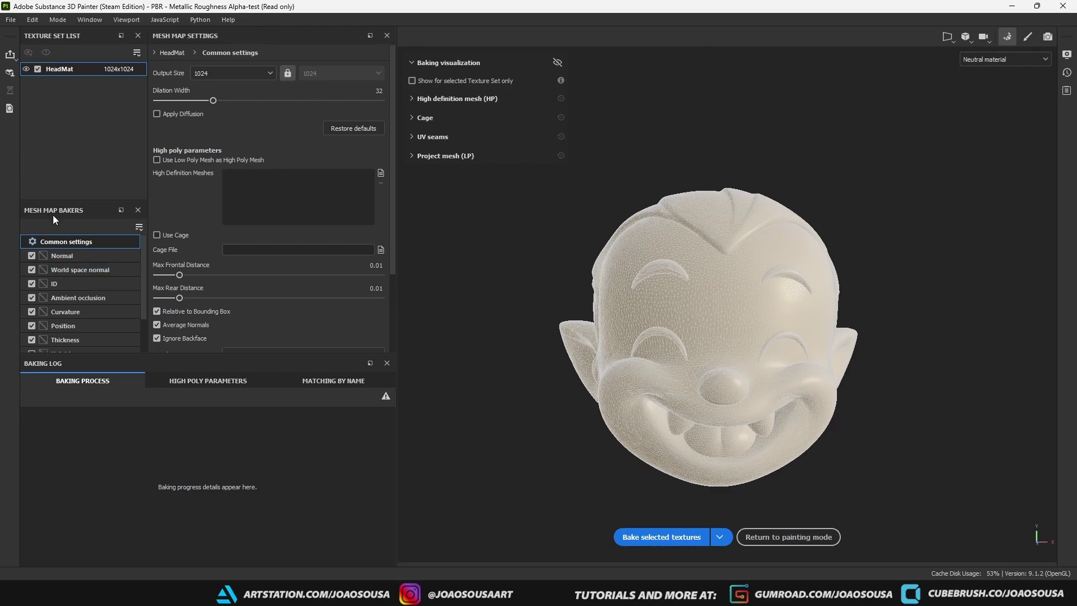
pyautogui.click(221, 71)
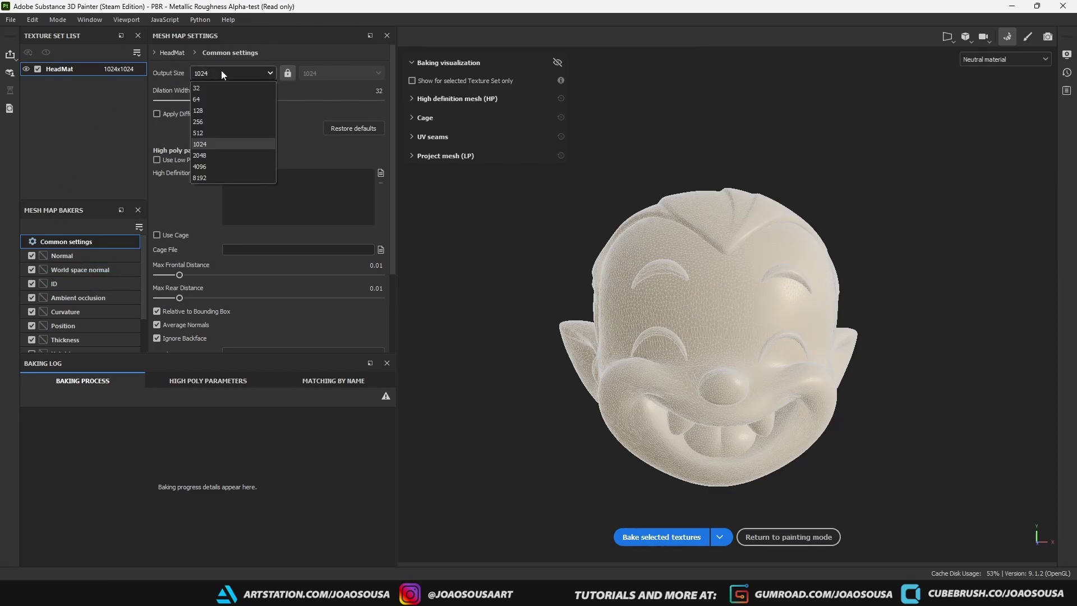
pyautogui.click(200, 156)
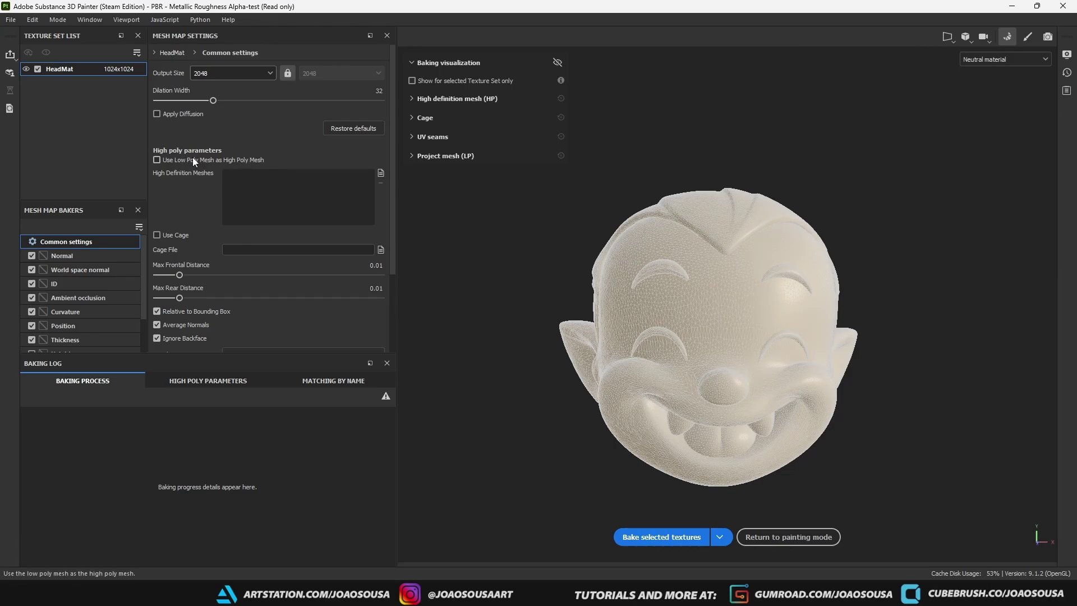
pyautogui.click(193, 159)
pyautogui.scroll(-2, 208, 240)
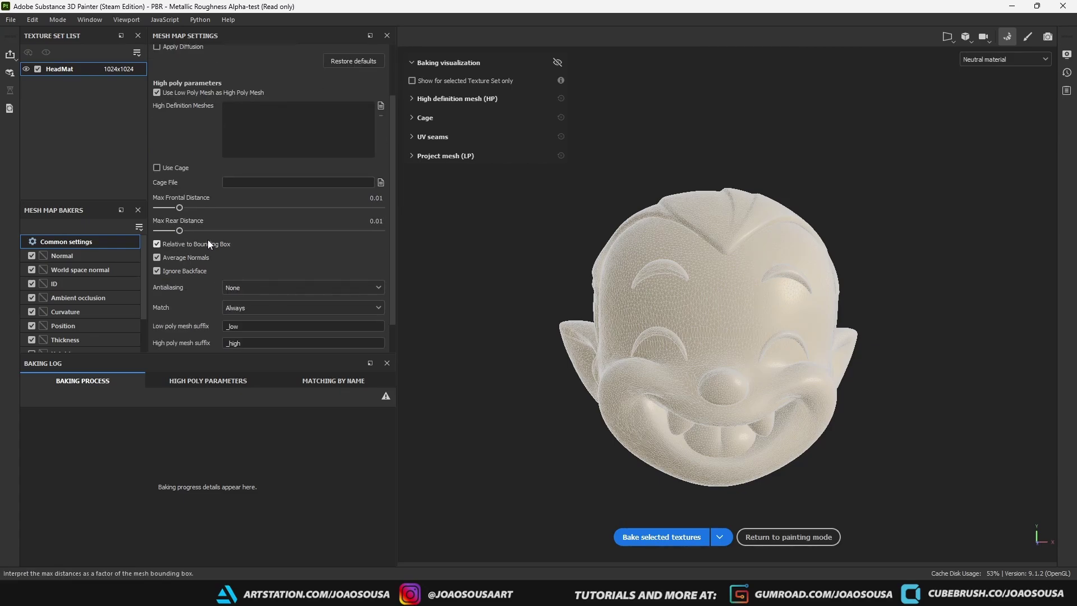
pyautogui.click(267, 290)
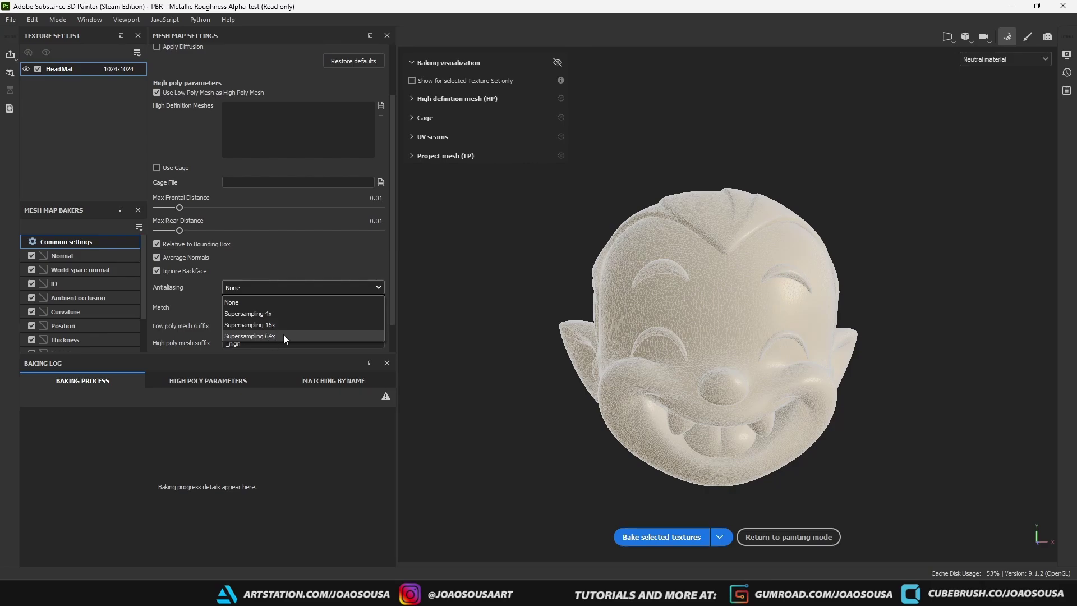
pyautogui.click(251, 325)
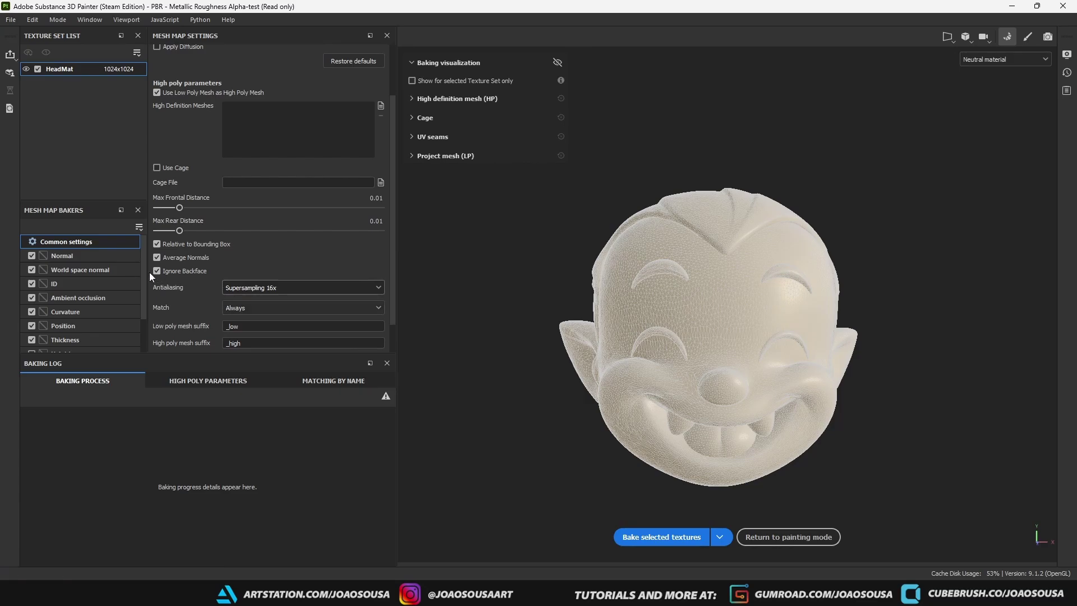
# Set the secondary rays to 128 for both the Ambient occlusion and Curvature bakers
pyautogui.click(69, 297)
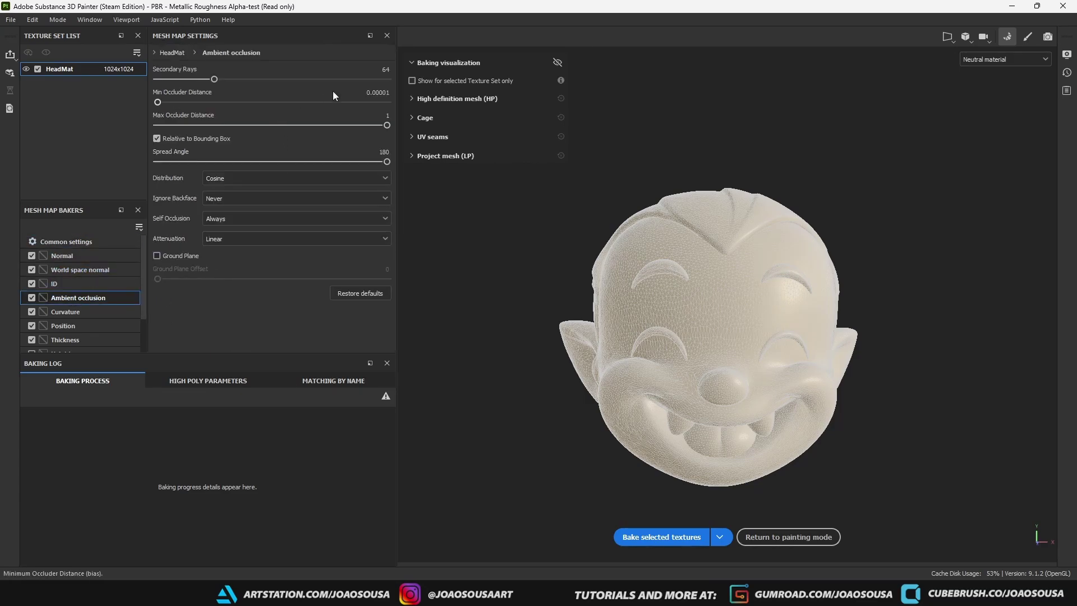
pyautogui.click(384, 70)
pyautogui.write('128')
pyautogui.press('Return')
pyautogui.click(283, 301)
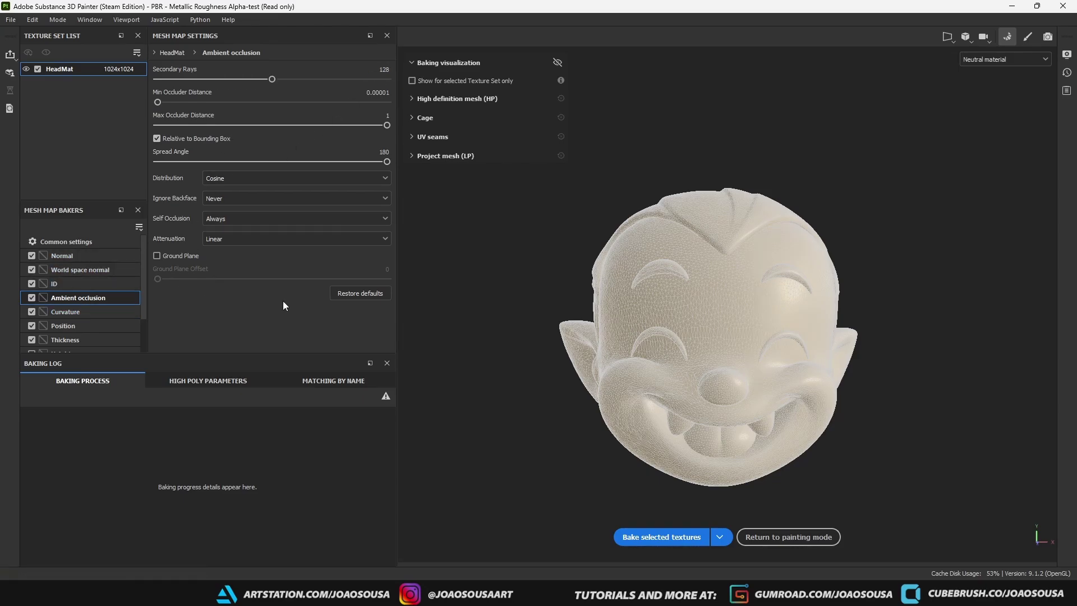
pyautogui.click(89, 312)
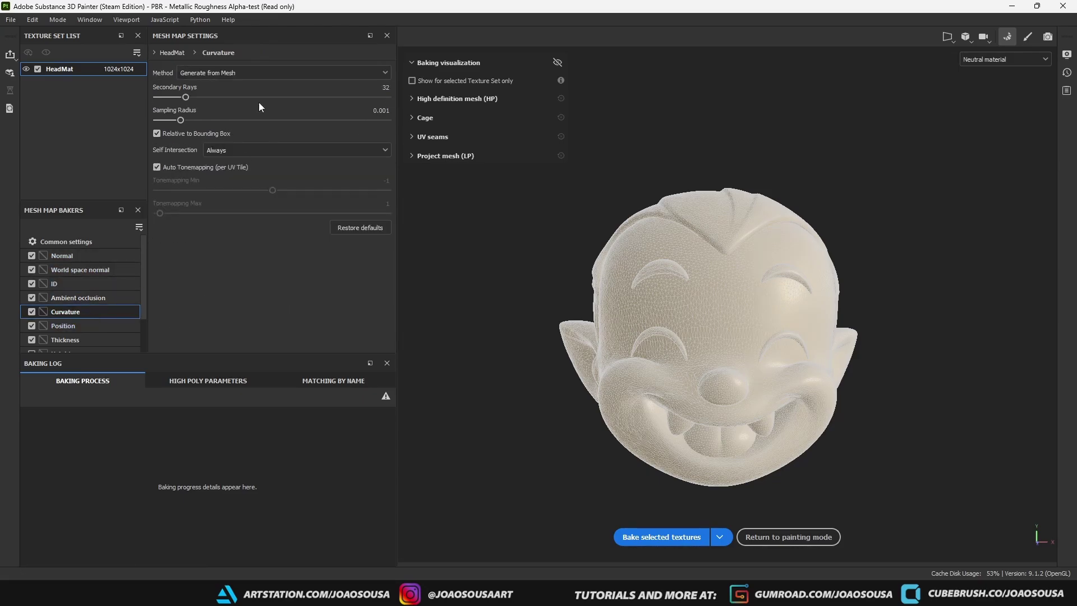
pyautogui.click(382, 85)
pyautogui.write('128')
pyautogui.press('Return')
# Bake the selected mesh maps for HeadMat and return to painting mode
pyautogui.click(648, 539)
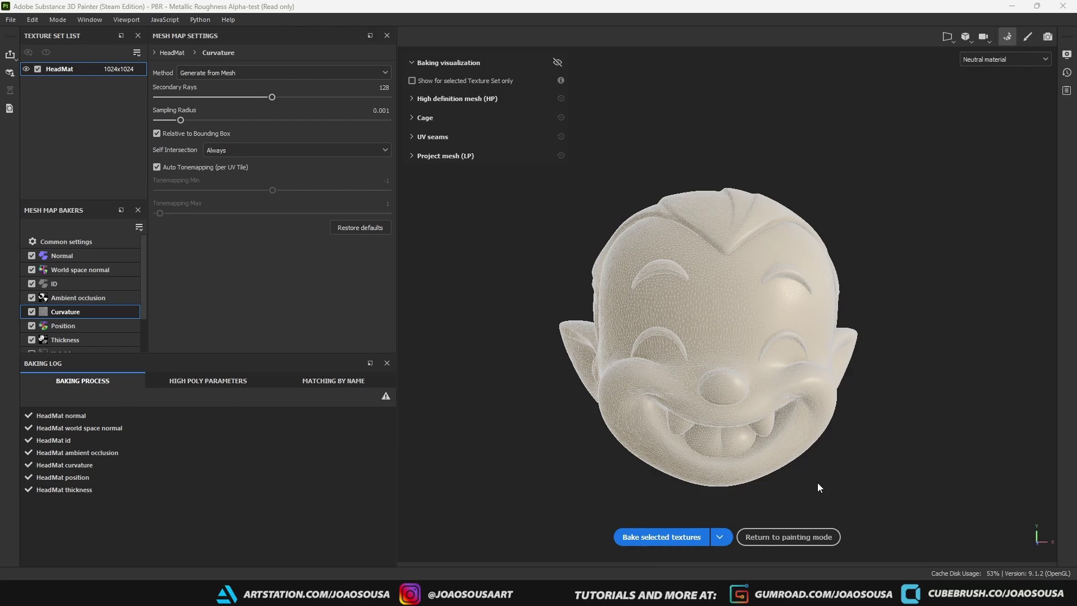
pyautogui.click(789, 537)
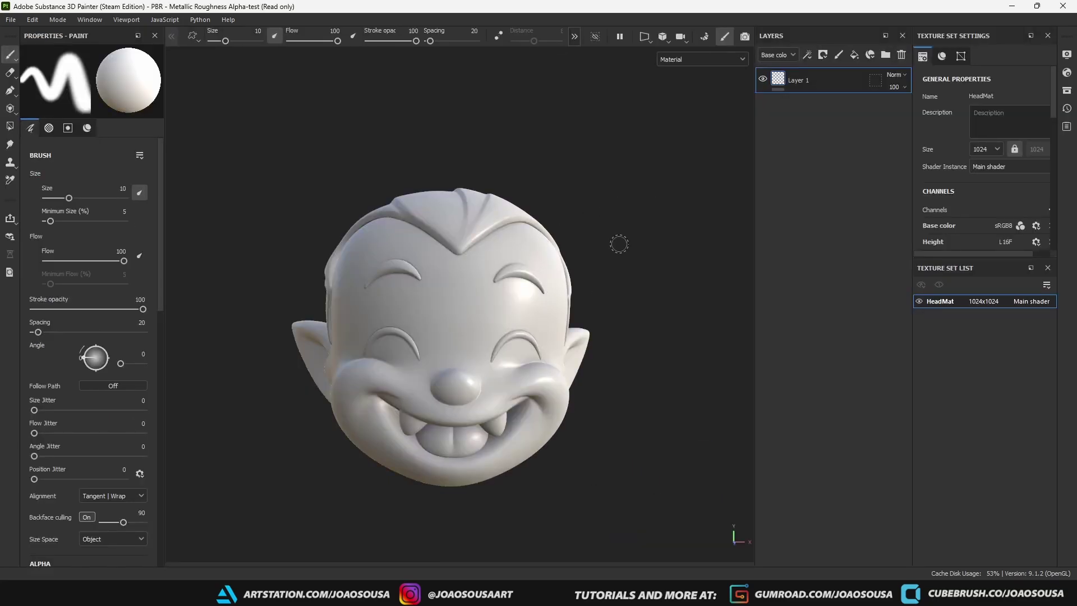
# Light the viewport with the Studio Tomoco environment map, rotated to about 286 and aligned to the Camera
pyautogui.click(1066, 56)
pyautogui.click(920, 155)
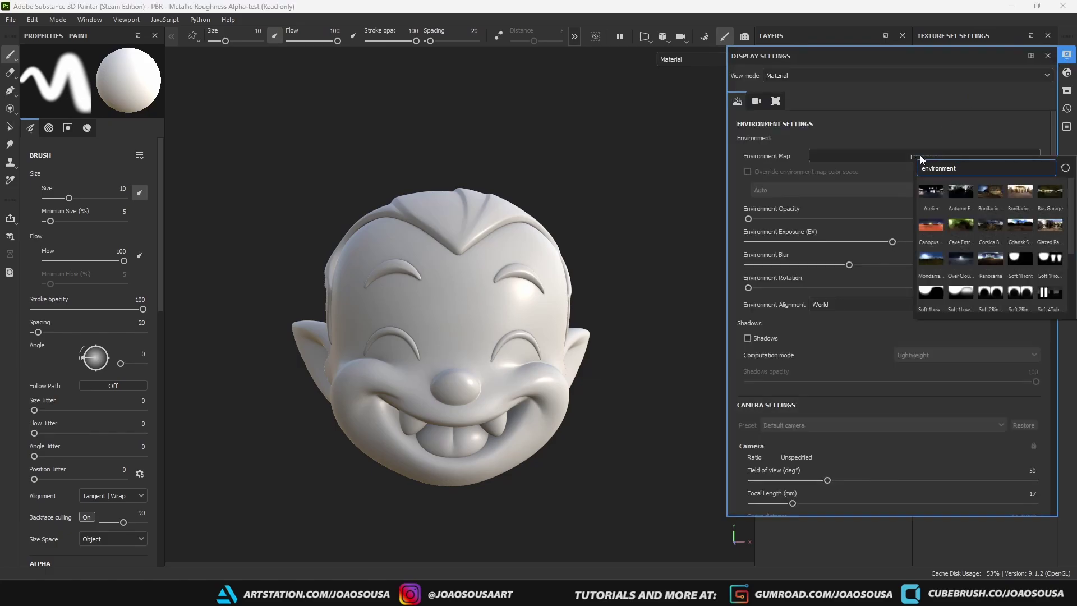
pyautogui.write('pano')
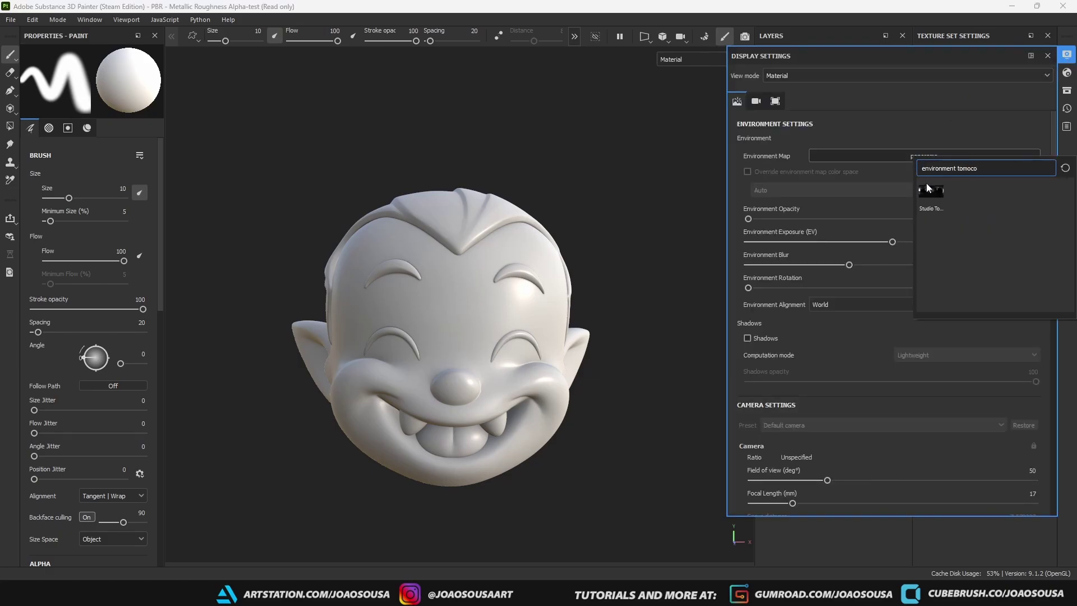
pyautogui.click(929, 190)
pyautogui.moveTo(628, 260)
pyautogui.keyDown('shift'); pyautogui.mouseDown(button='right')
pyautogui.moveTo(568, 257)
pyautogui.moveTo(634, 263)
pyautogui.mouseUp(button='right'); pyautogui.keyUp('shift')
pyautogui.click(827, 304)
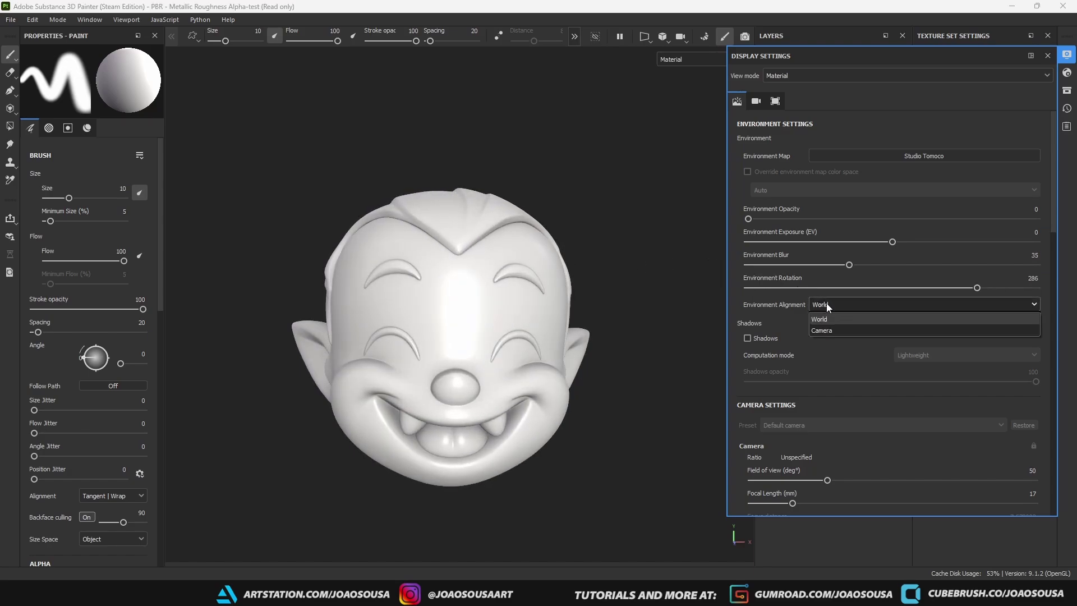
pyautogui.click(822, 331)
pyautogui.keyDown('alt'); pyautogui.moveTo(611, 264); pyautogui.dragTo(539, 278); pyautogui.keyUp('alt')
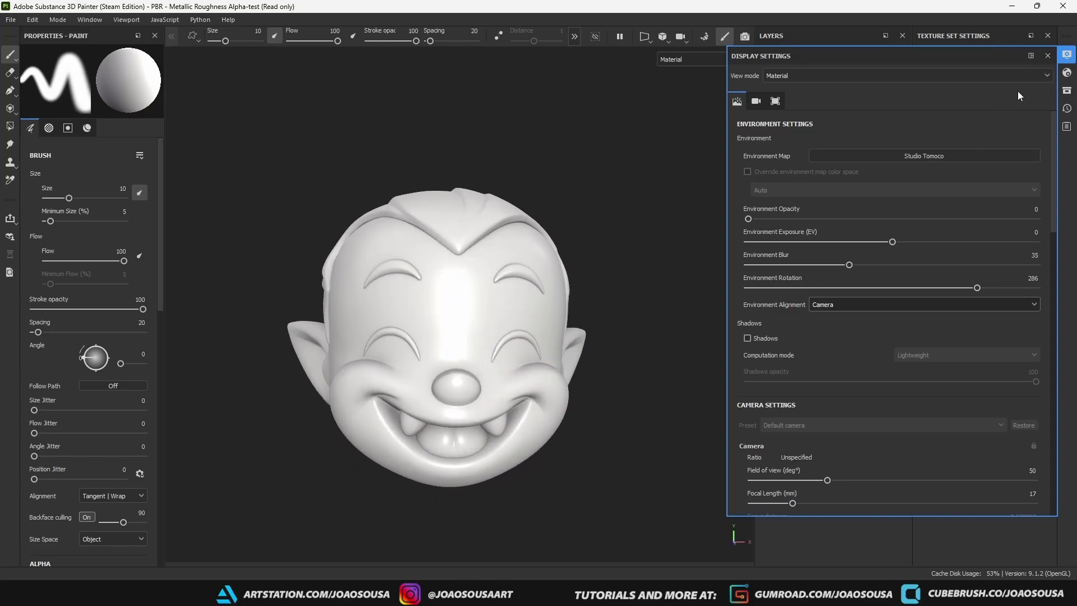
# Set the main shader's specular quality to Very high (128 spp) and its AO intensity to 0
pyautogui.click(1067, 74)
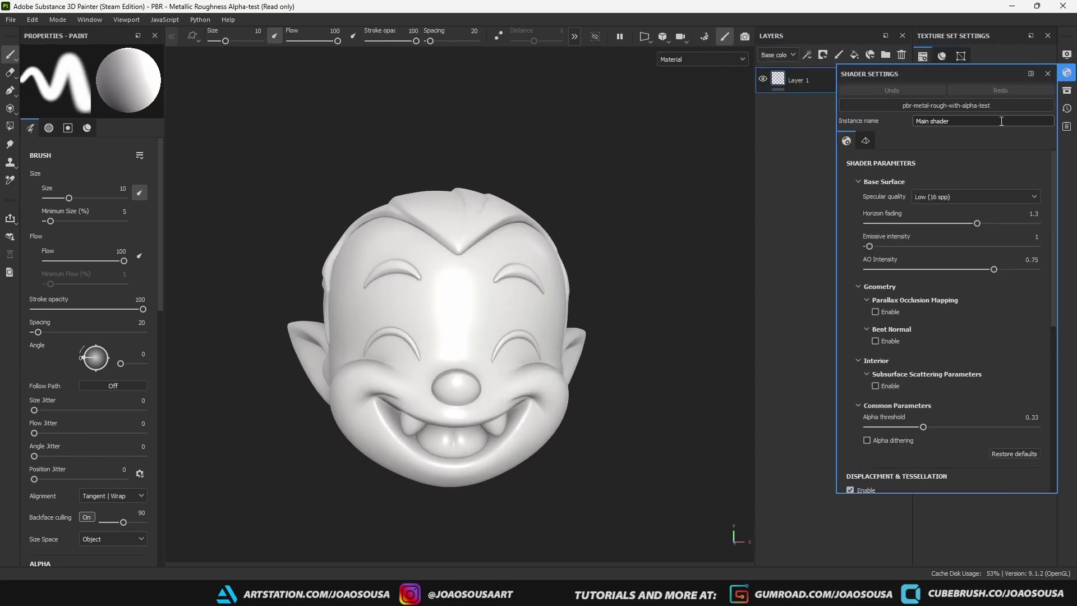
pyautogui.click(944, 197)
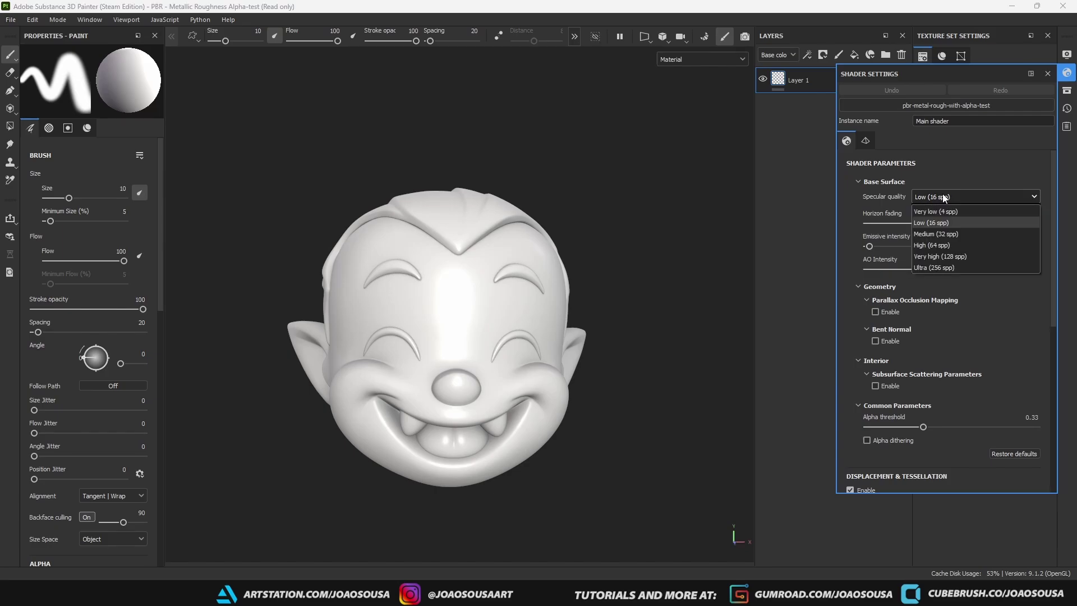
pyautogui.click(928, 256)
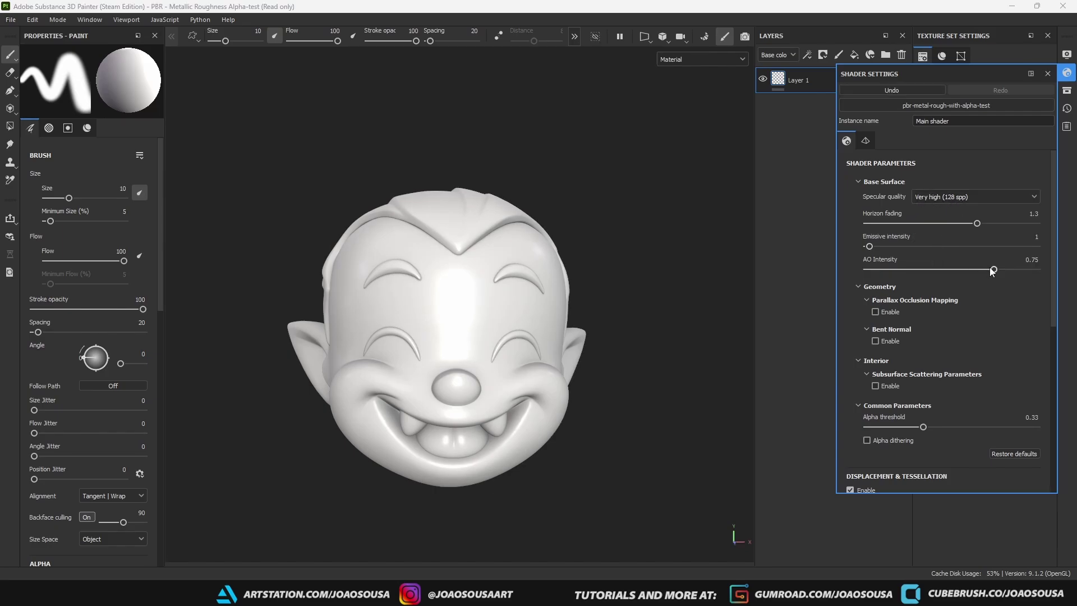
pyautogui.moveTo(994, 269); pyautogui.dragTo(868, 269)
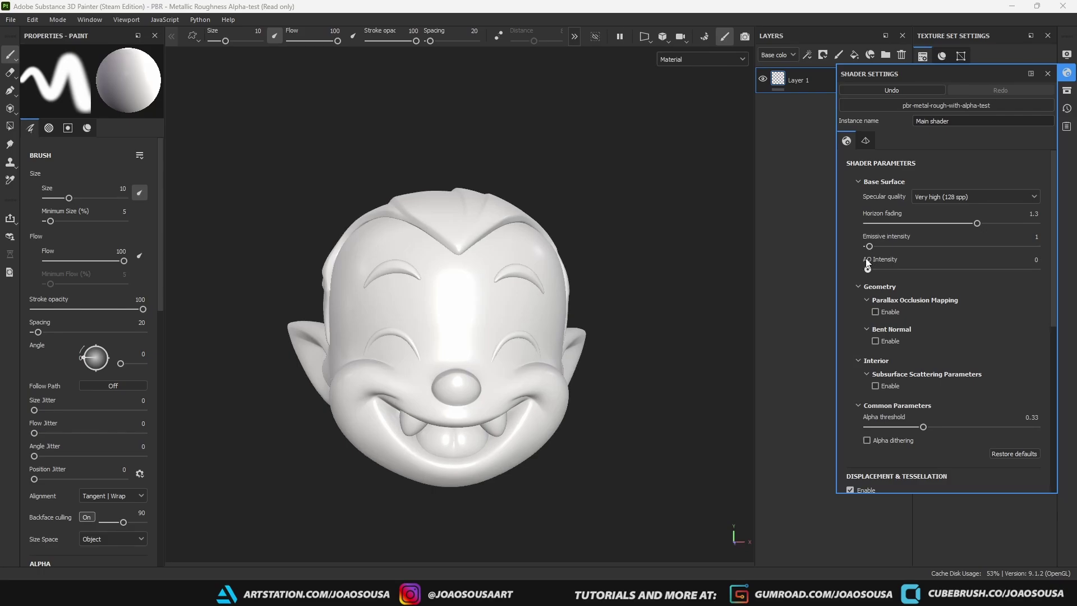
pyautogui.keyDown('alt'); pyautogui.moveTo(617, 279); pyautogui.dragTo(665, 246); pyautogui.keyUp('alt')
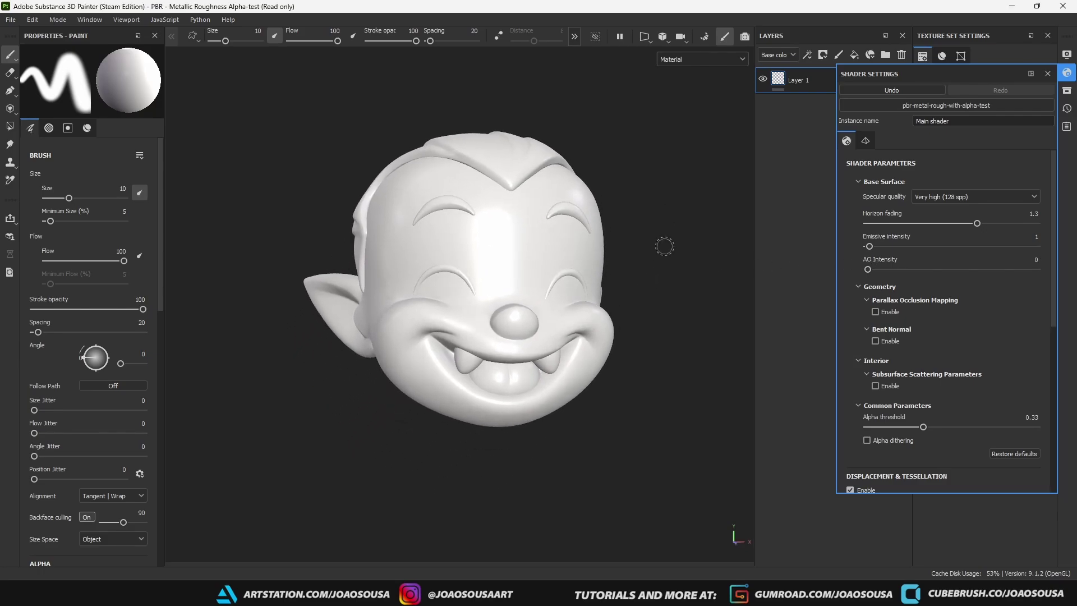
pyautogui.moveTo(888, 244)
pyautogui.click(1067, 73)
pyautogui.keyDown('alt'); pyautogui.moveTo(624, 261); pyautogui.dragTo(604, 306); pyautogui.keyUp('alt')
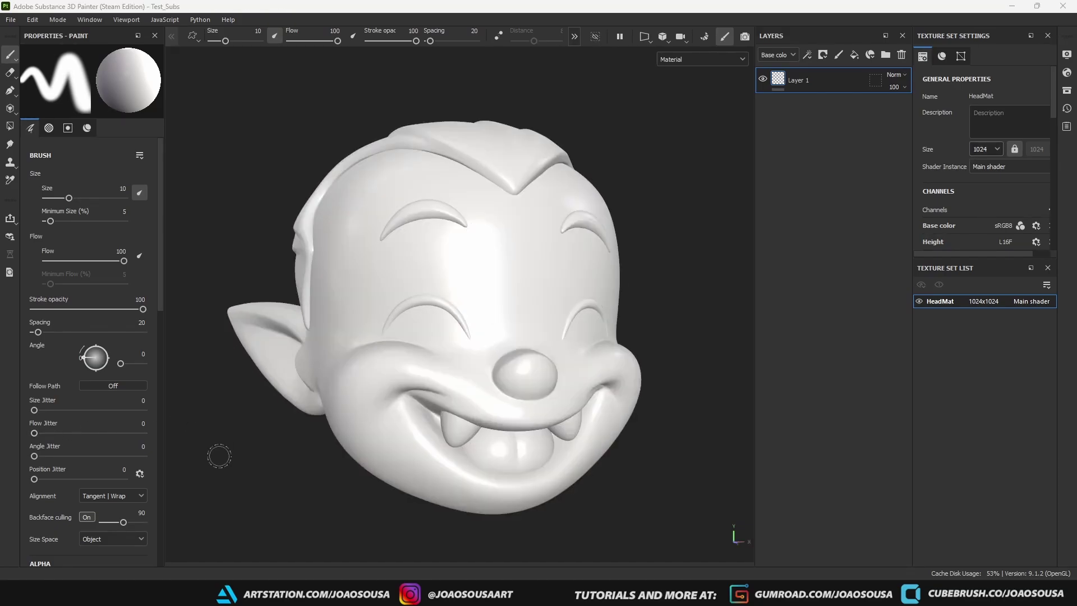
# Add the PVC smart material to the layer stack and set the HeadMat texture size to 2048
pyautogui.click(870, 55)
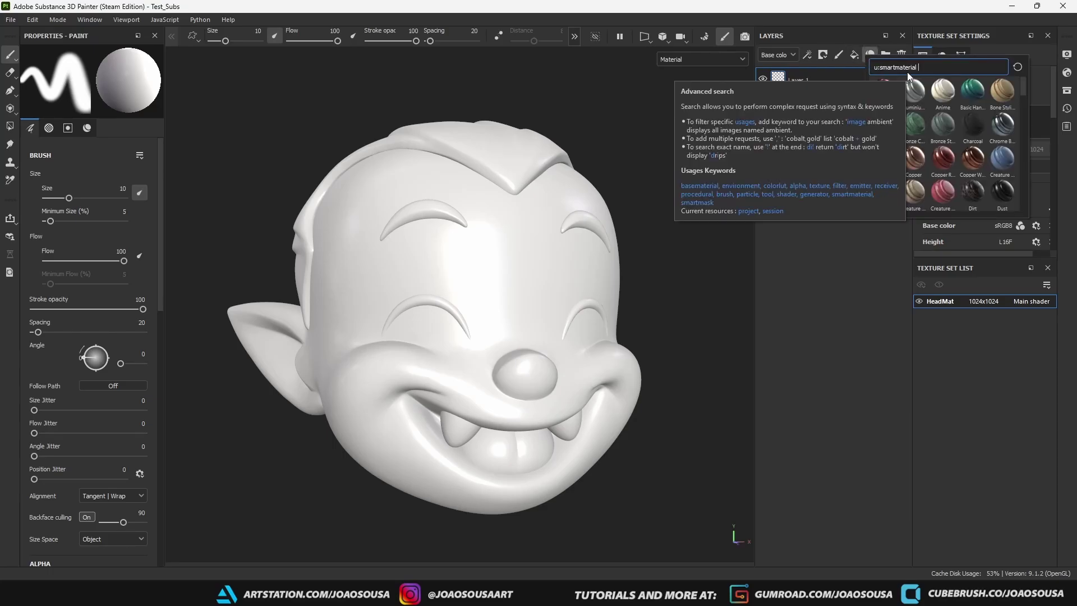
pyautogui.write('pvc')
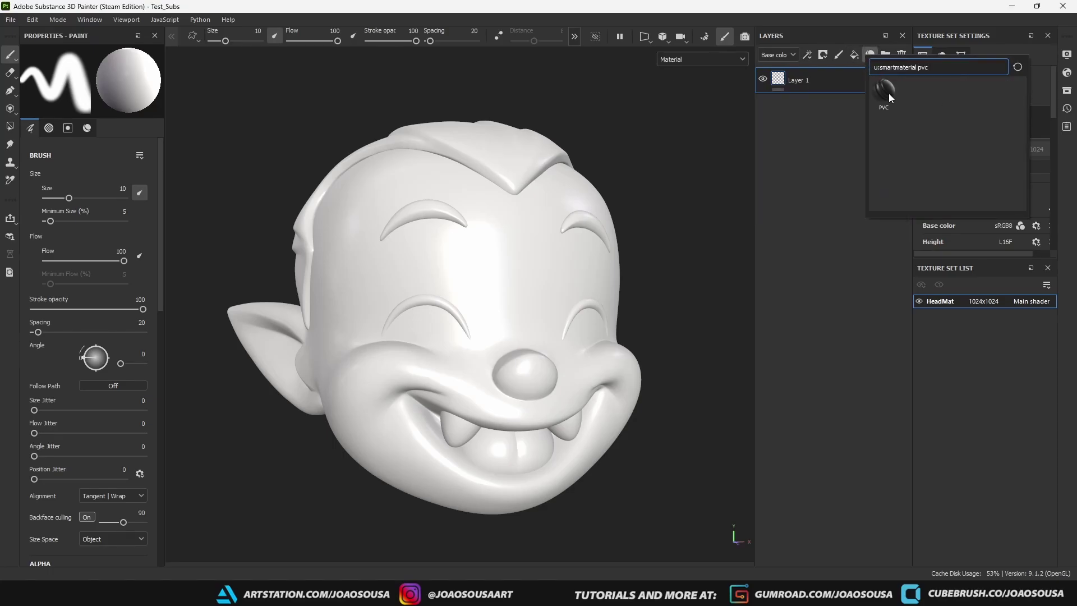
pyautogui.click(889, 93)
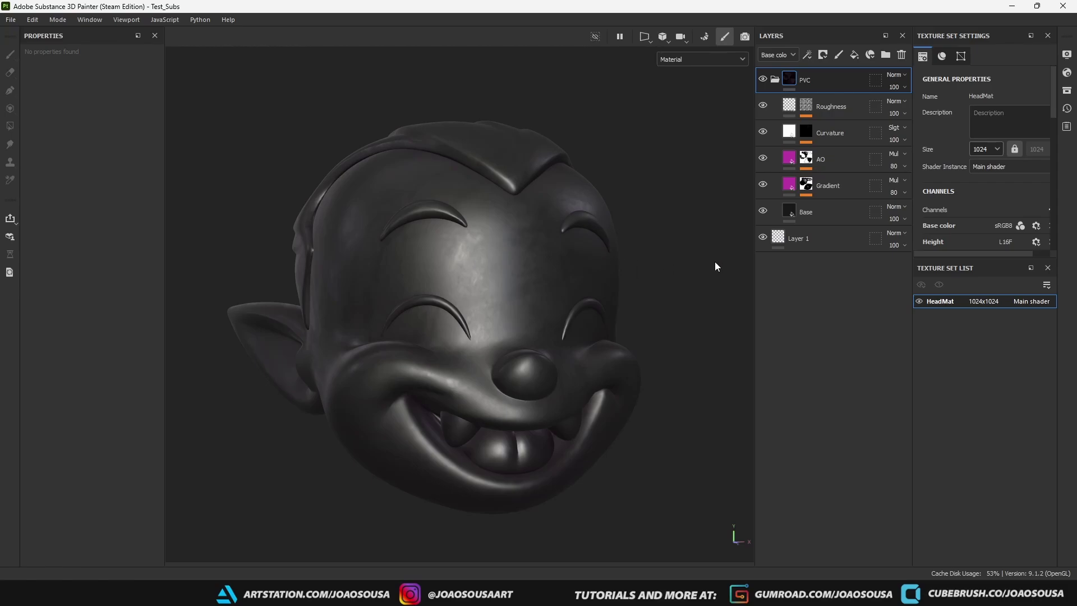
pyautogui.scroll(1, 988, 149)
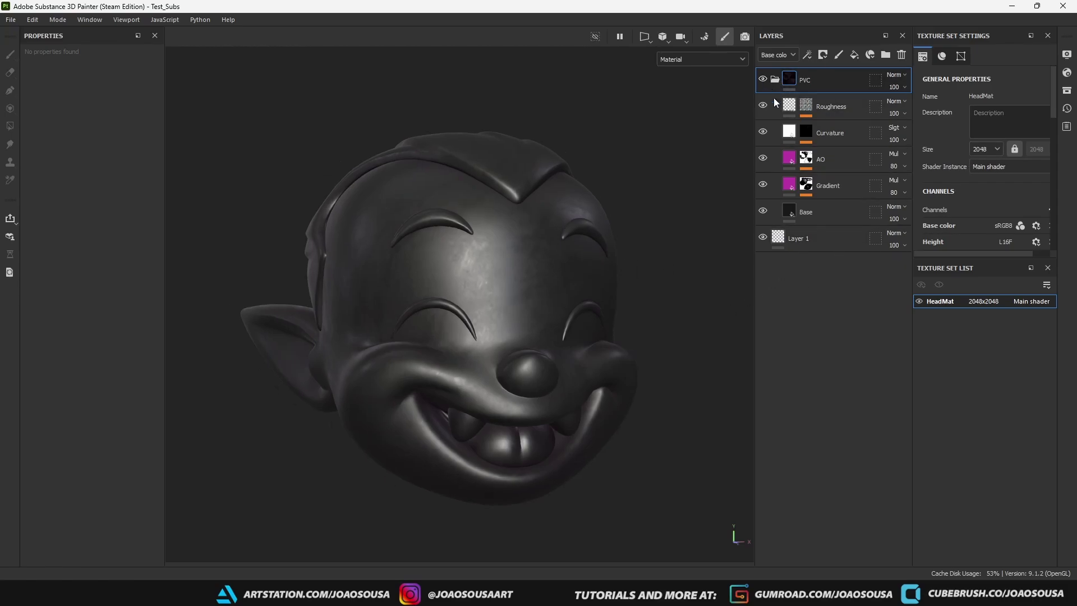
# Hide the Gradient, AO, Curvature and Roughness layers of the PVC group, leaving only Base visible
pyautogui.click(763, 159)
pyautogui.click(763, 131)
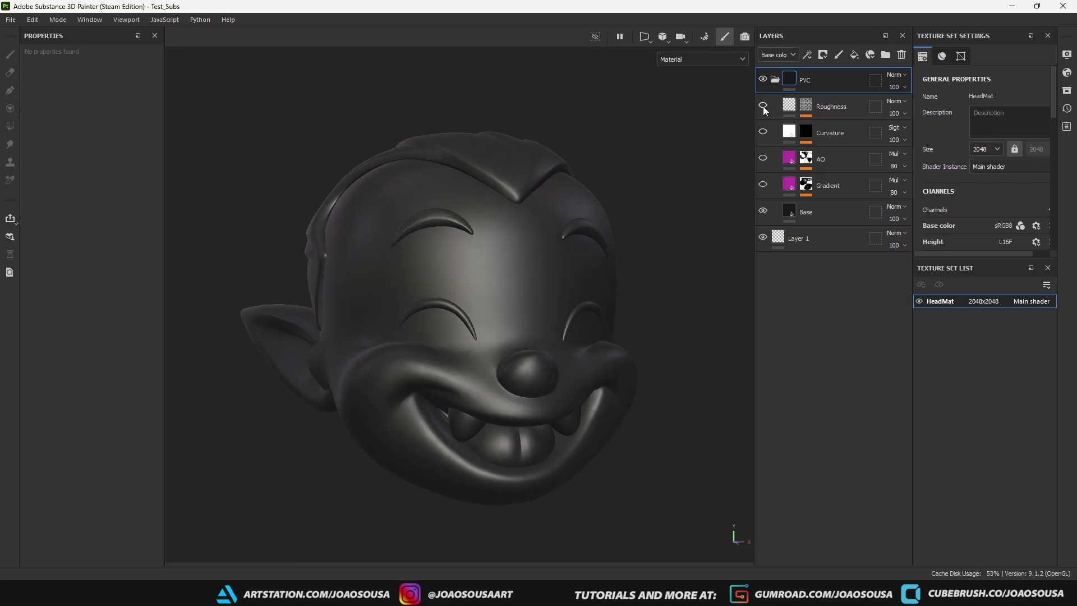
pyautogui.click(763, 105)
# Set the Base layer's base color to the dark grey 3F3F3F
pyautogui.click(823, 211)
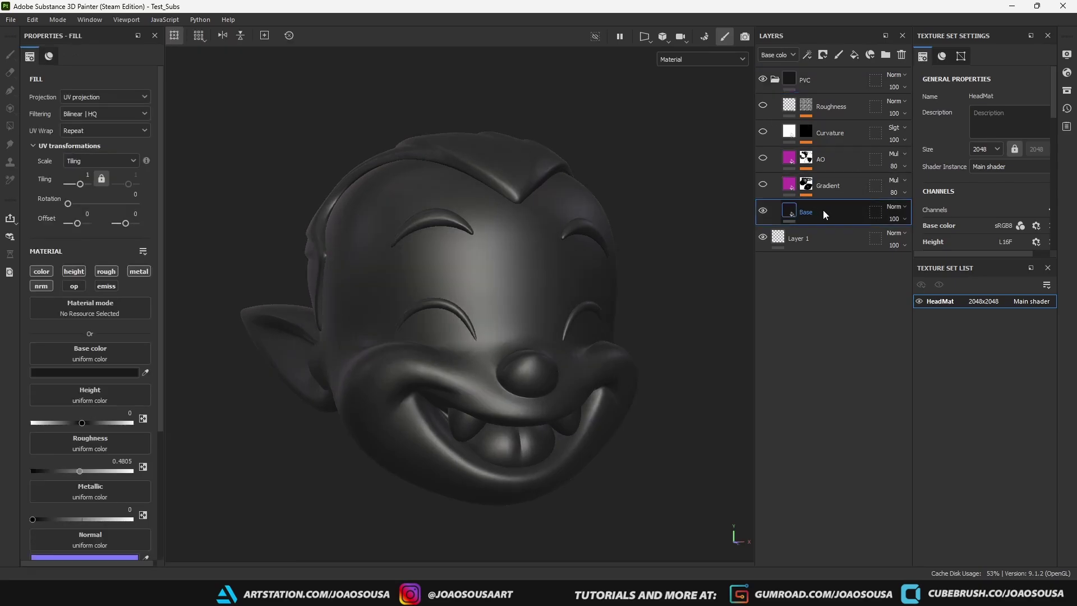
pyautogui.click(107, 372)
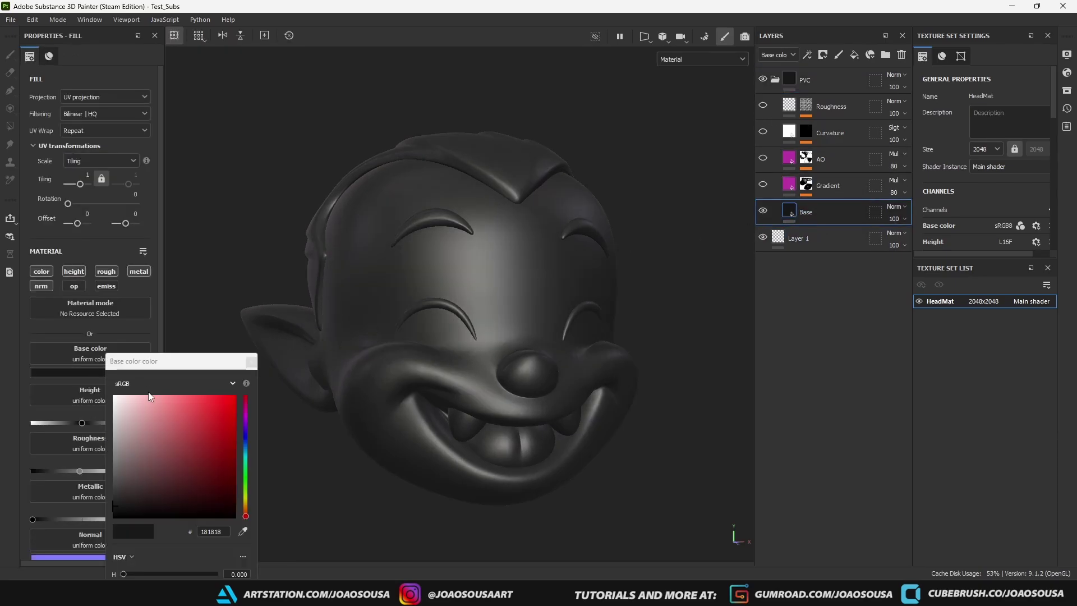
pyautogui.moveTo(187, 465); pyautogui.dragTo(105, 491)
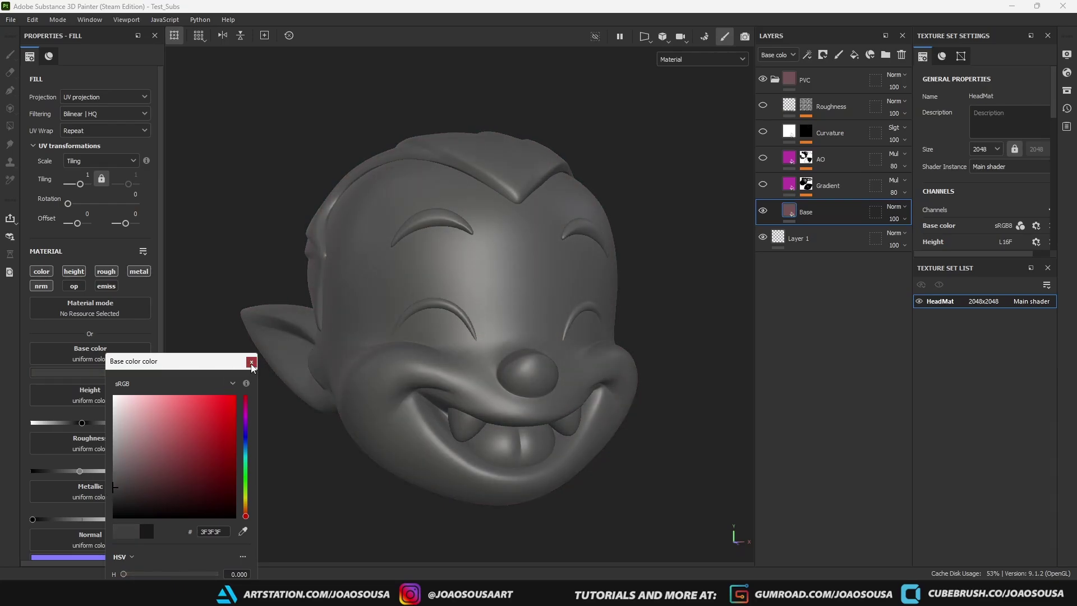
pyautogui.click(252, 361)
# Set the Base layer's roughness to 0.5
pyautogui.scroll(-1, 104, 415)
pyautogui.scroll(-1, 104, 412)
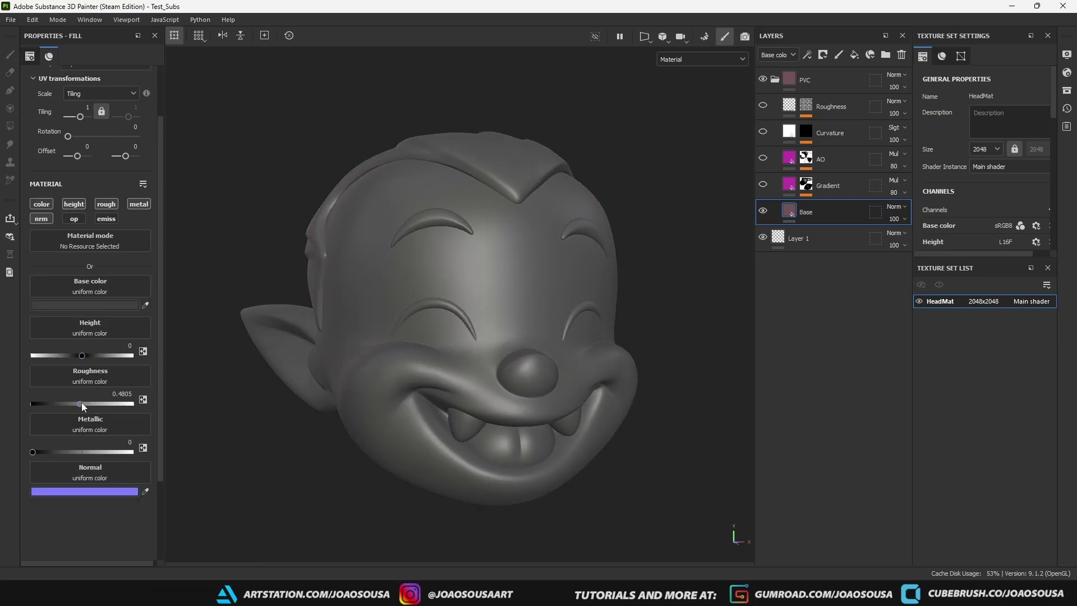
pyautogui.moveTo(80, 402)
pyautogui.mouseDown()
pyautogui.moveTo(91, 405)
pyautogui.moveTo(56, 399)
pyautogui.moveTo(83, 401)
pyautogui.mouseUp()
pyautogui.doubleClick(123, 393)
pyautogui.write('0.5')
pyautogui.press('Return')
# Show the Gradient layer, comparing the head with and without it, and briefly preview the AO layer
pyautogui.click(763, 185)
pyautogui.keyDown('alt'); pyautogui.moveTo(678, 307); pyautogui.dragTo(732, 198); pyautogui.keyUp('alt')
pyautogui.click(762, 186)
pyautogui.click(761, 185)
pyautogui.click(761, 185)
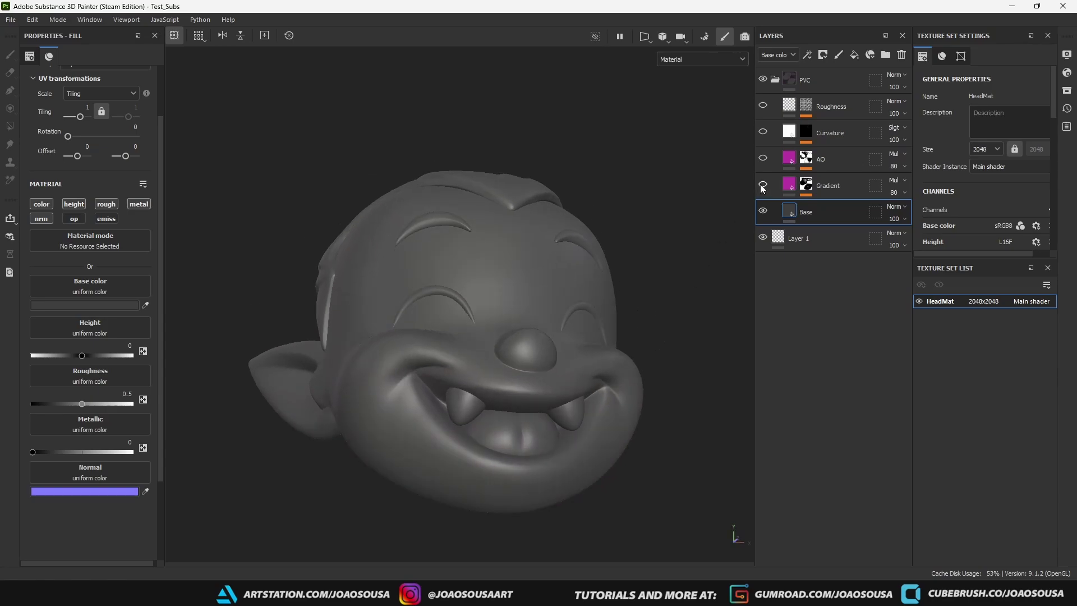
pyautogui.click(761, 186)
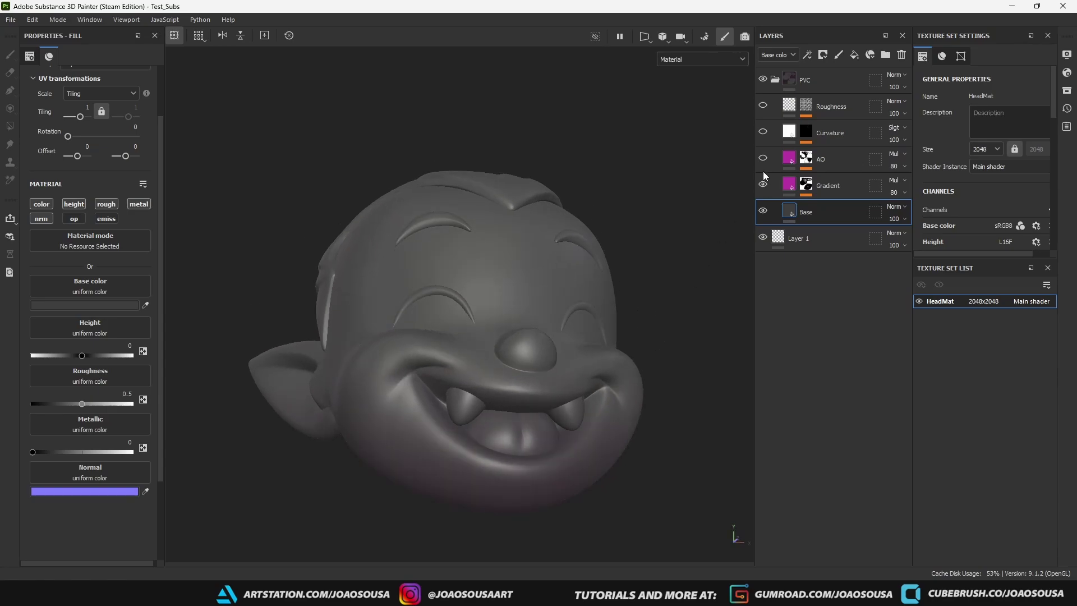
pyautogui.click(763, 159)
pyautogui.click(763, 159)
# Change the Gradient layer's base color from magenta to a dark neutral grey and compare the head with and without the layer
pyautogui.click(782, 183)
pyautogui.click(85, 306)
pyautogui.moveTo(154, 449); pyautogui.dragTo(102, 493)
pyautogui.click(251, 361)
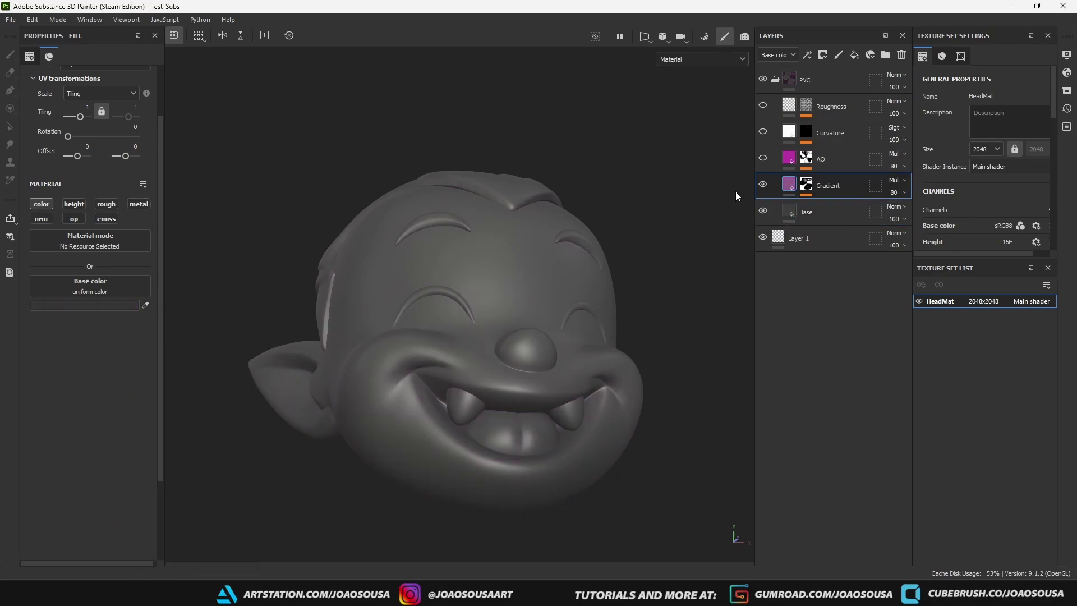
pyautogui.click(763, 185)
pyautogui.click(763, 185)
pyautogui.keyDown('alt'); pyautogui.moveTo(657, 243); pyautogui.dragTo(649, 276); pyautogui.keyUp('alt')
# Show the AO layer and set its base color to the dark grey 393939
pyautogui.click(764, 159)
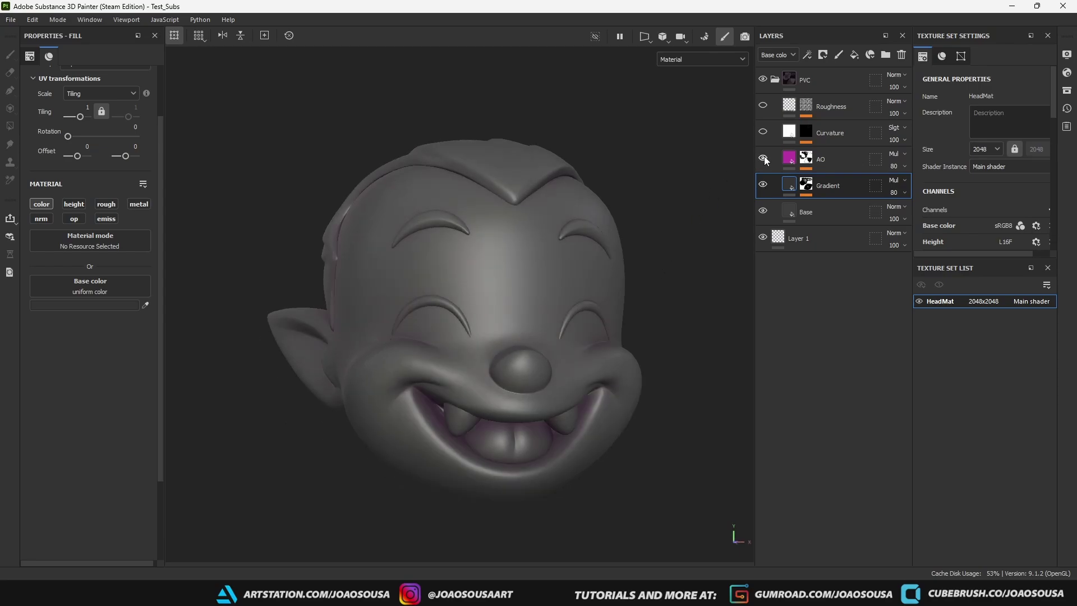
pyautogui.click(825, 162)
pyautogui.click(133, 307)
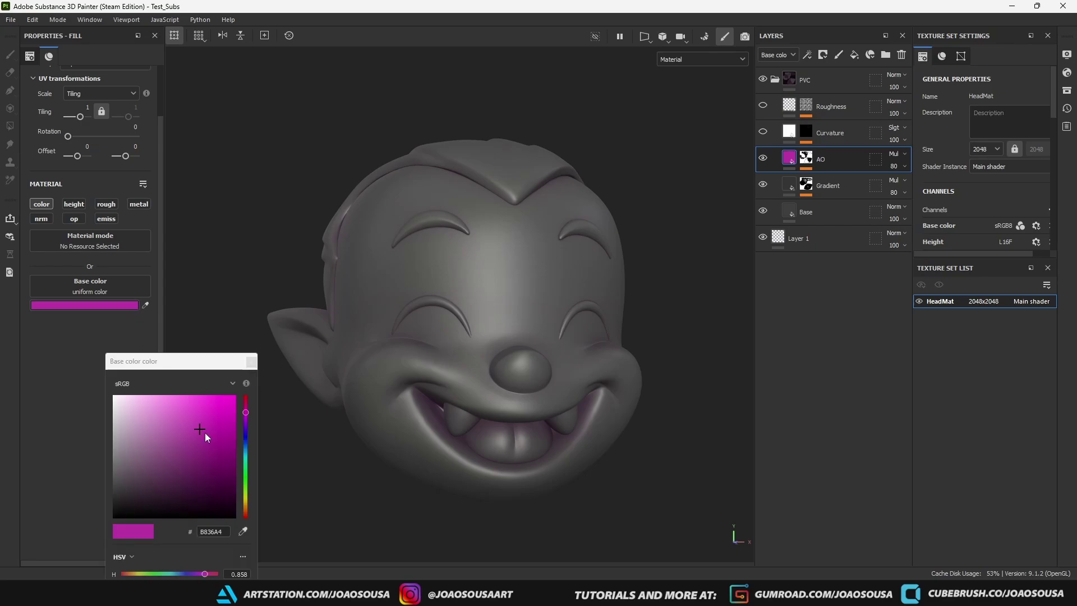
pyautogui.moveTo(205, 445); pyautogui.dragTo(103, 490)
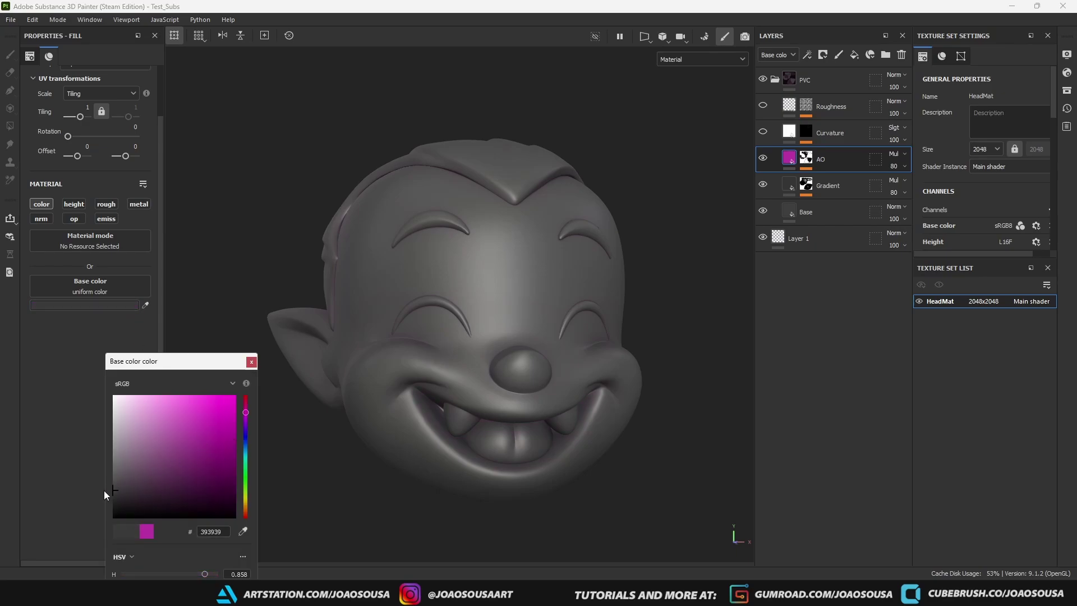
pyautogui.click(250, 361)
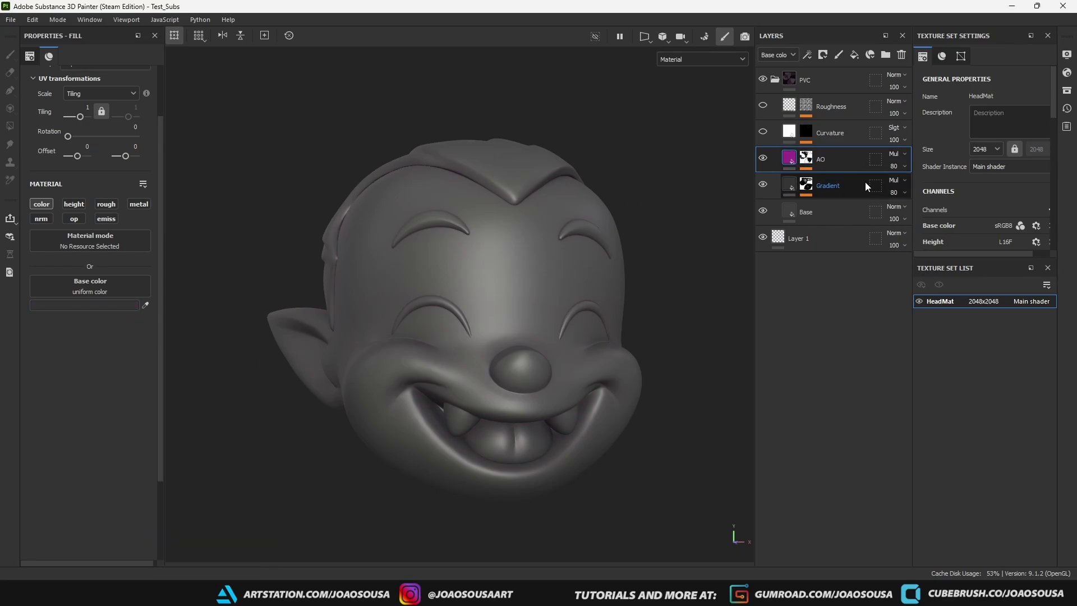
# Lower the AO layer's opacity to 37 and the Gradient layer's to 54, judging the result in the Base color view before restoring Material
pyautogui.click(896, 165)
pyautogui.moveTo(914, 185); pyautogui.dragTo(907, 189)
pyautogui.click(707, 59)
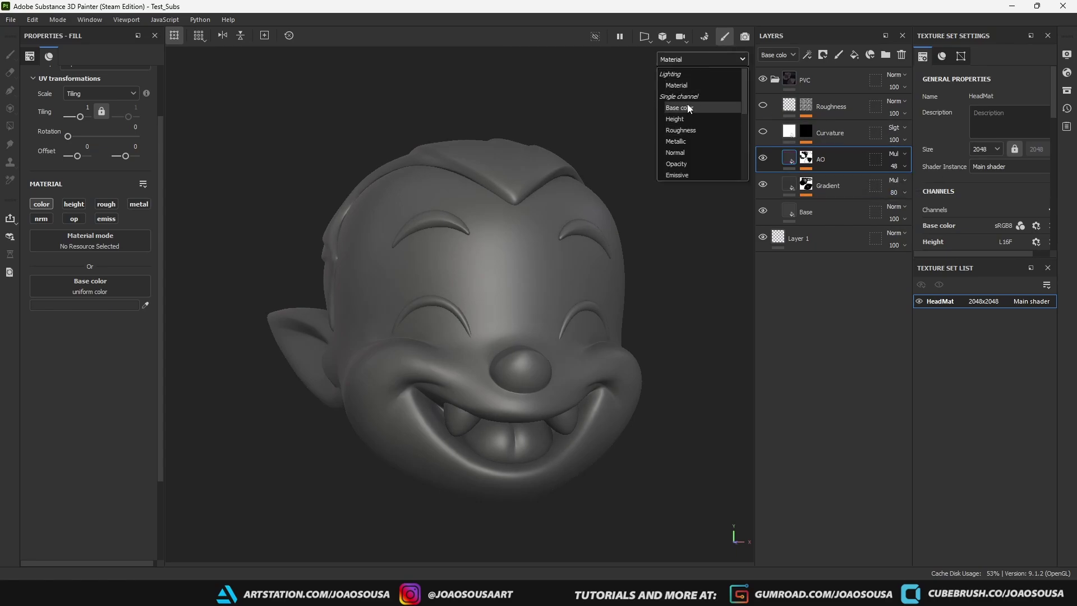
pyautogui.click(689, 107)
pyautogui.click(898, 169)
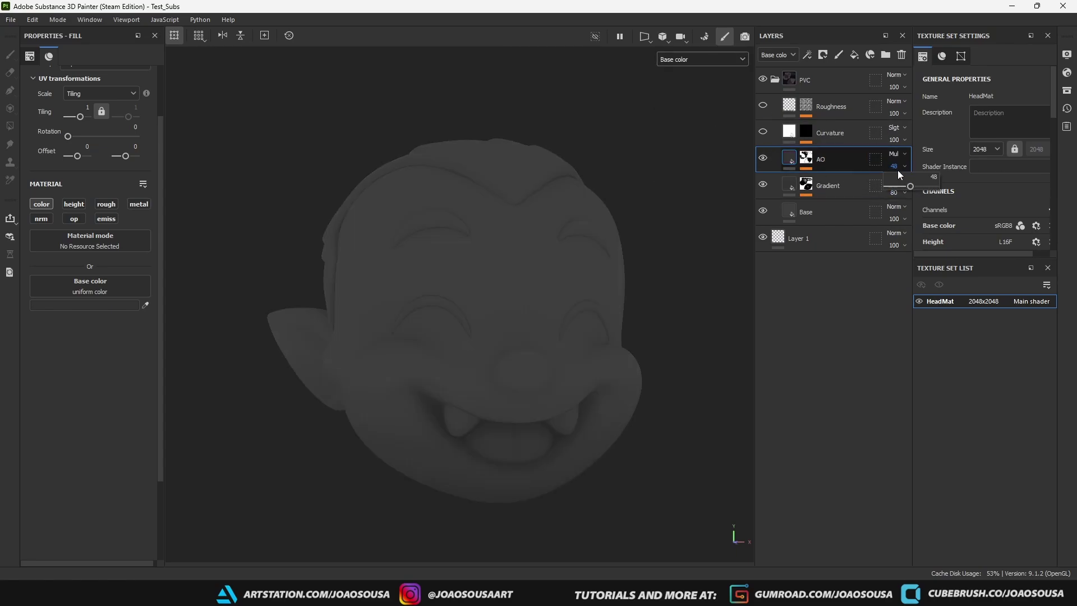
pyautogui.moveTo(932, 182); pyautogui.dragTo(914, 216)
pyautogui.click(895, 192)
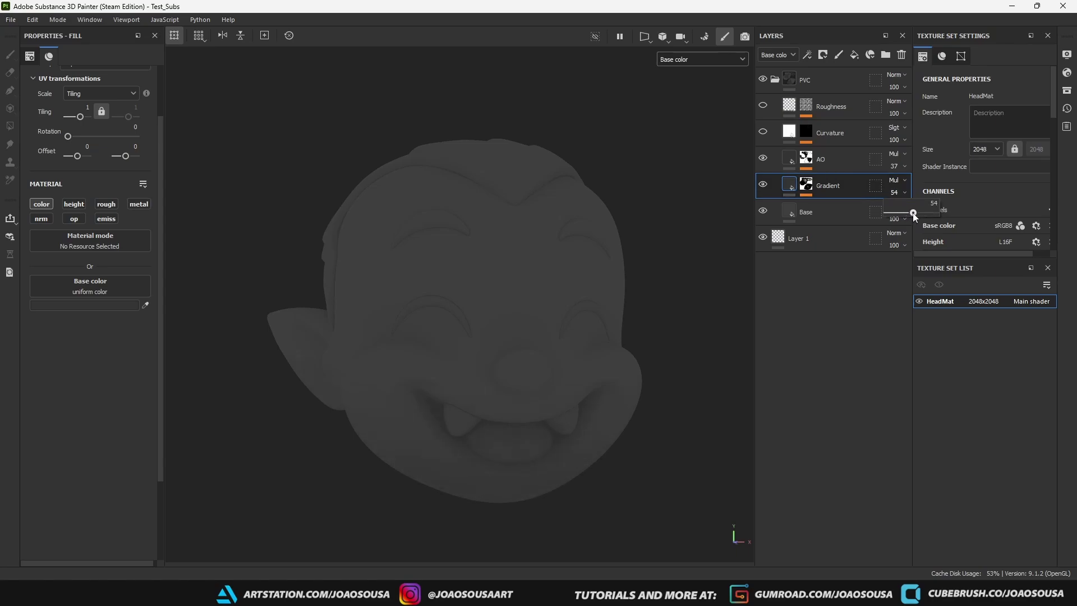
pyautogui.click(732, 62)
pyautogui.click(716, 84)
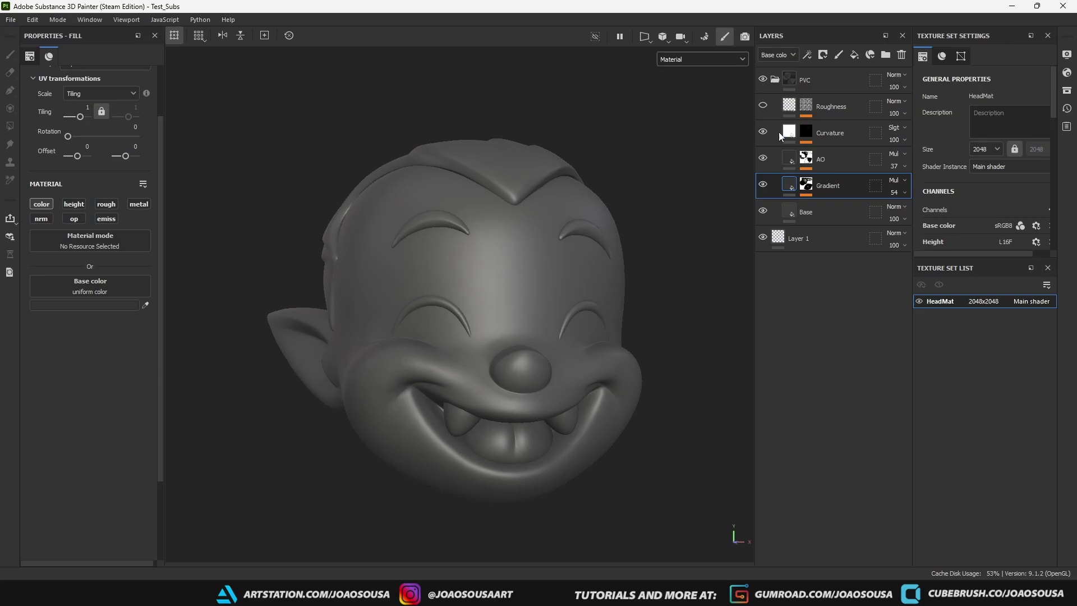
# Show the Curvature layer and set its mask generator's Global Balance to 0.37 while viewing only the Base color channel
pyautogui.click(805, 134)
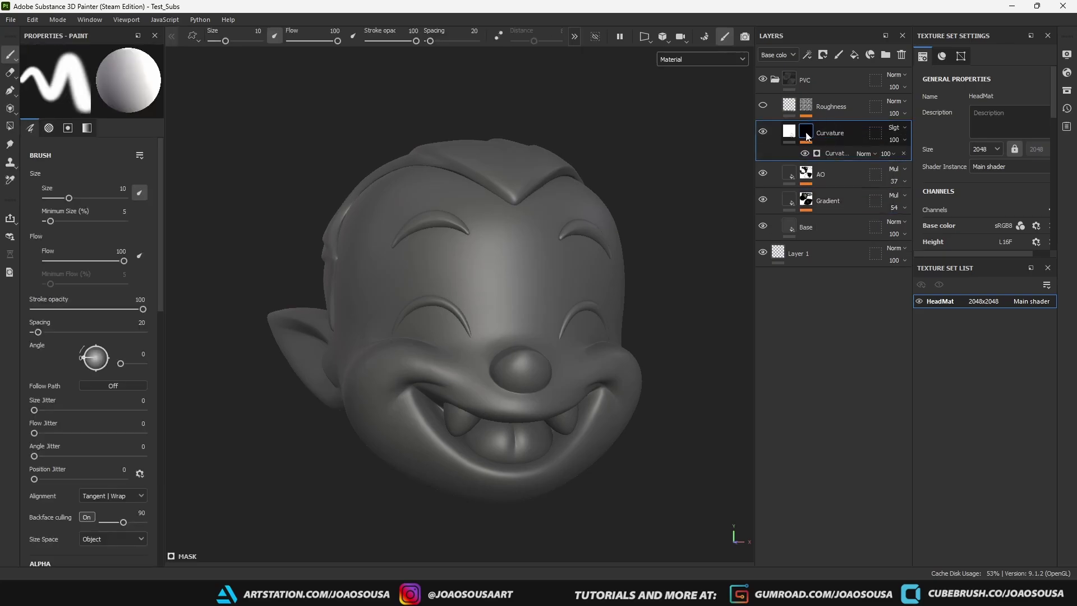
pyautogui.click(844, 155)
pyautogui.click(691, 60)
pyautogui.click(698, 106)
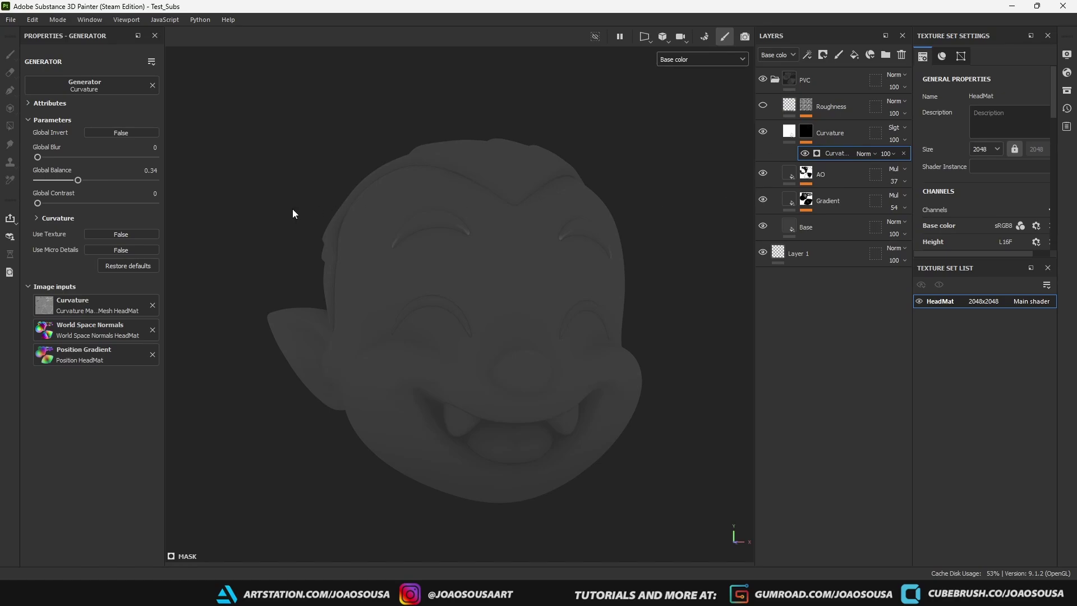
pyautogui.scroll(3, 284, 244)
pyautogui.click(93, 180)
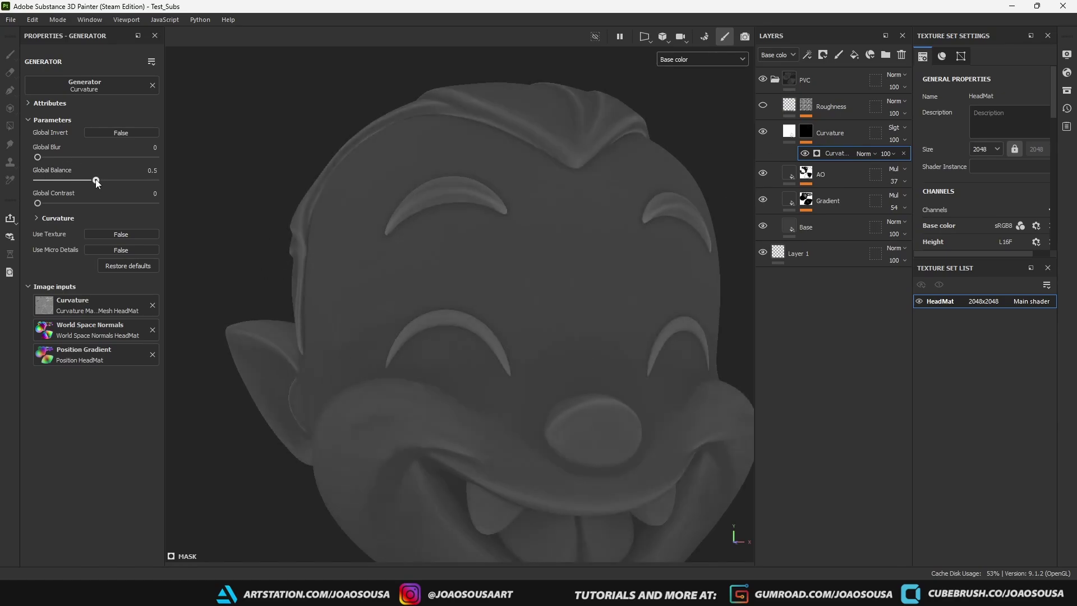
pyautogui.scroll(-2, 186, 215)
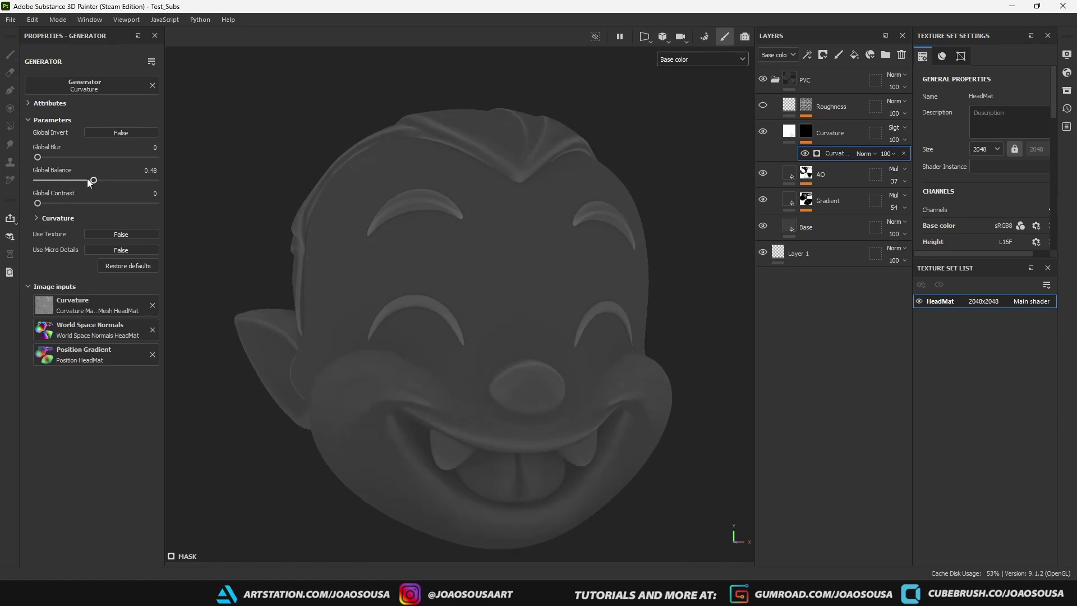
pyautogui.moveTo(83, 181); pyautogui.dragTo(78, 180)
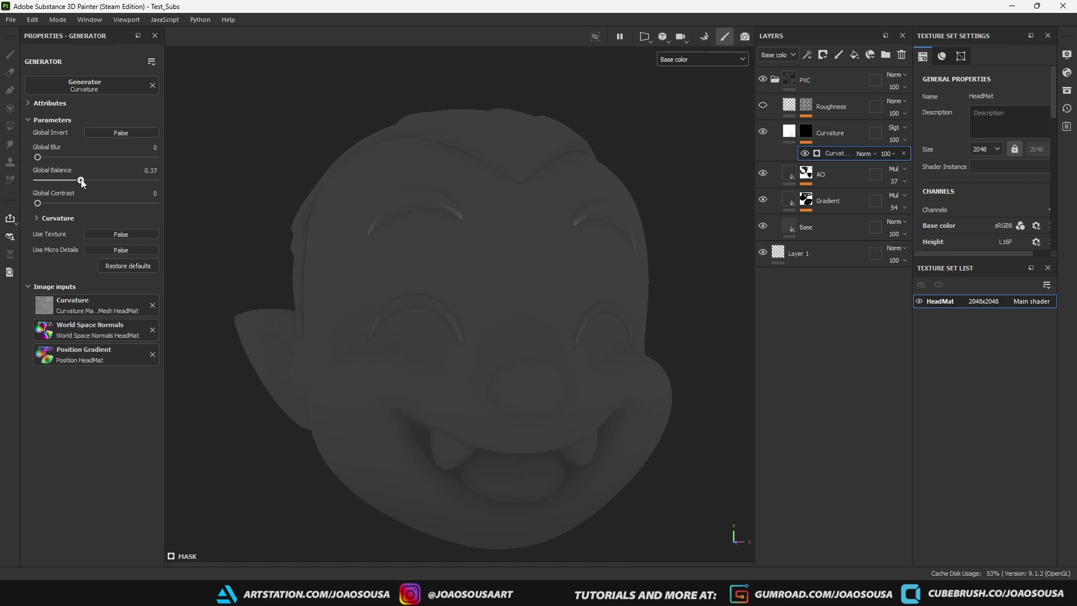
# Set the Curvature generator to Sharp 0.19, Fine 0.25, Soft 0.13, Medium 0.04 and Global Balance 0.38, and return to the Material view
pyautogui.click(38, 218)
pyautogui.click(113, 276)
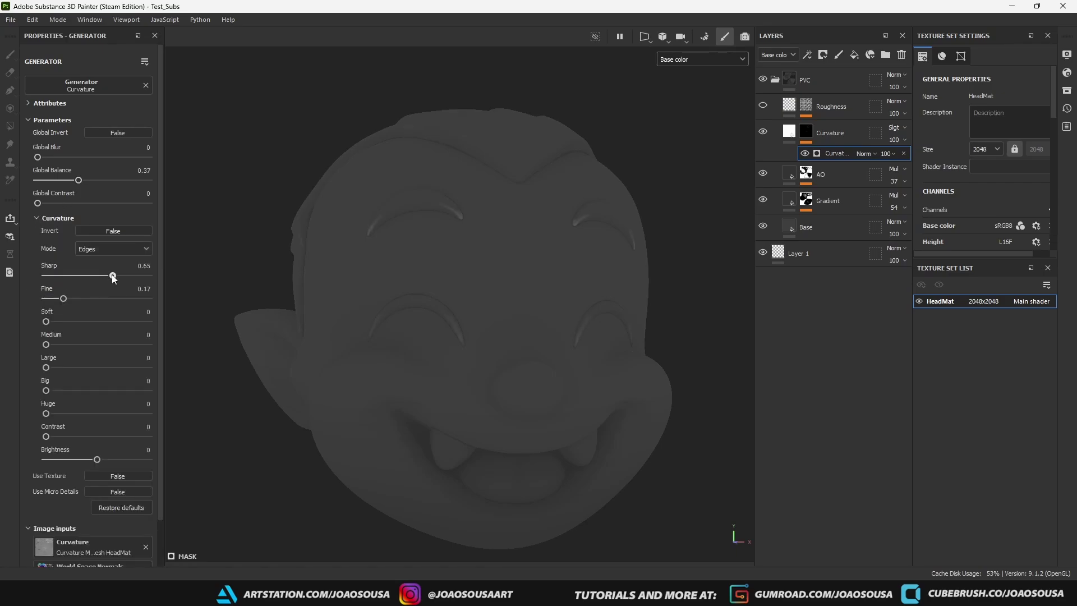
pyautogui.moveTo(63, 299)
pyautogui.mouseDown()
pyautogui.moveTo(83, 302)
pyautogui.moveTo(51, 346)
pyautogui.moveTo(56, 322)
pyautogui.mouseUp()
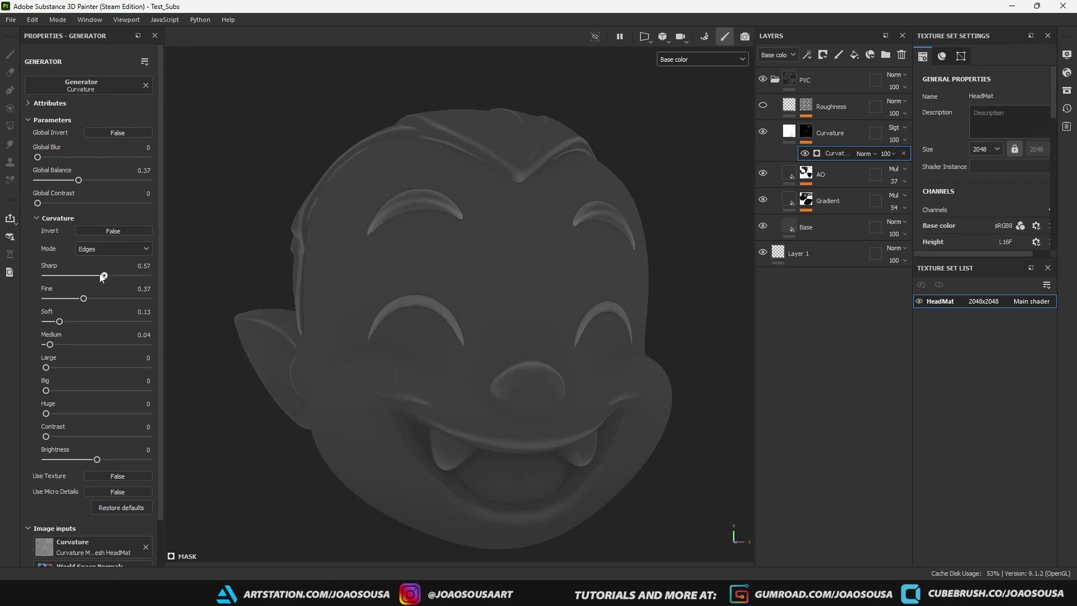
pyautogui.moveTo(102, 278)
pyautogui.mouseDown()
pyautogui.moveTo(56, 274)
pyautogui.moveTo(65, 276)
pyautogui.mouseUp()
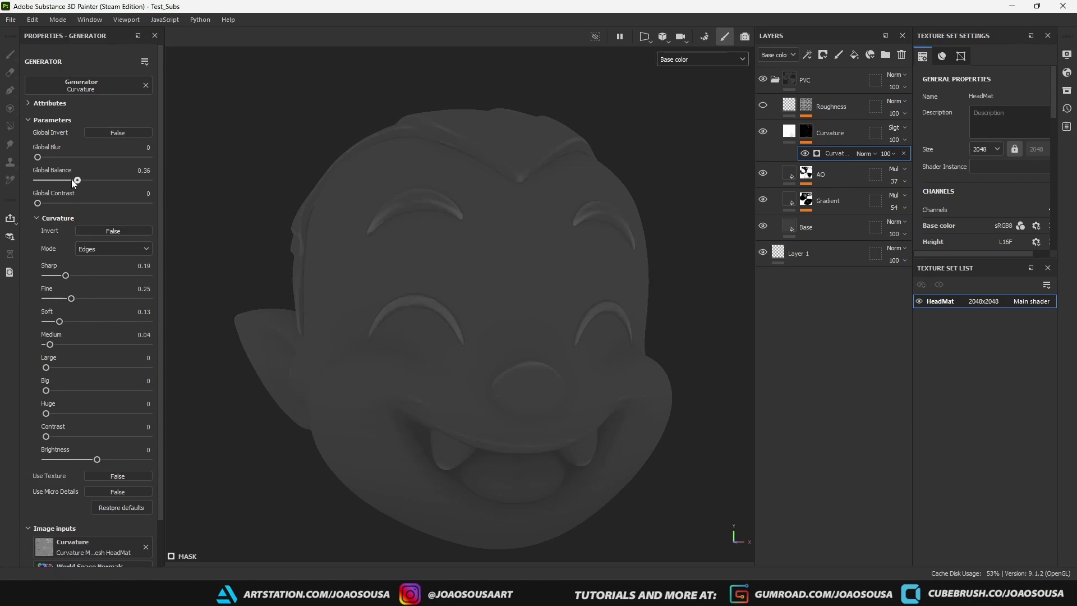
pyautogui.moveTo(77, 180); pyautogui.dragTo(75, 180)
pyautogui.press('m')
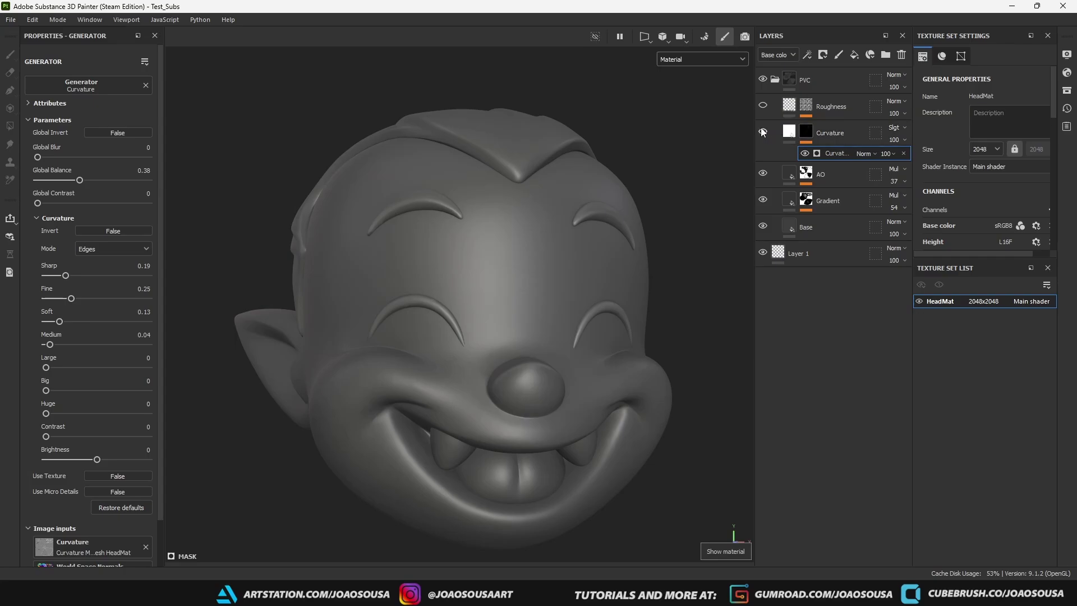
# Lower the Curvature layer's opacity to 57 and check the head in the Base color and Material views
pyautogui.click(896, 140)
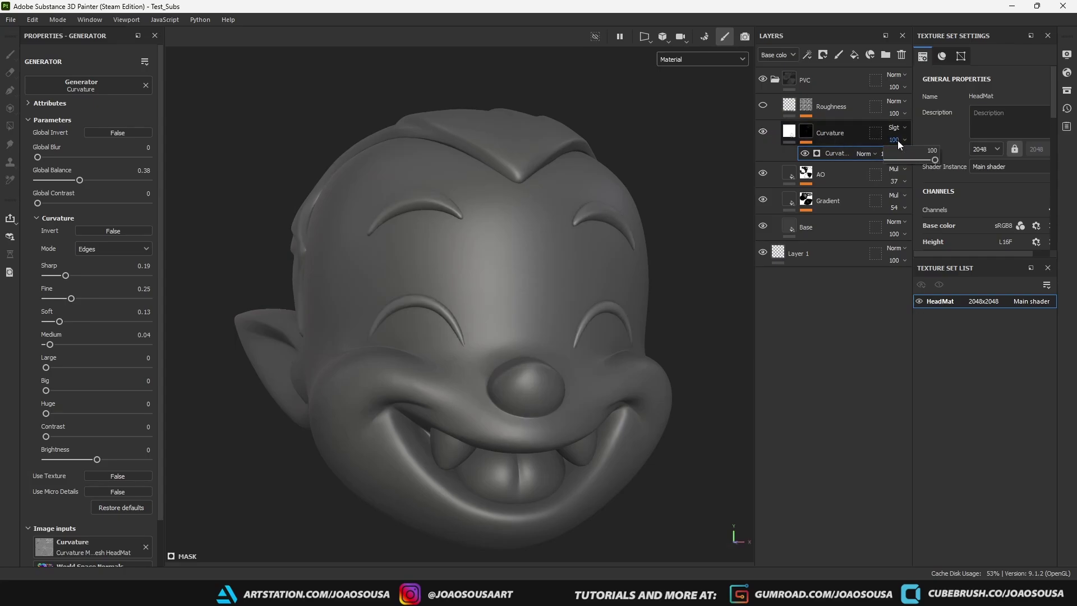
pyautogui.moveTo(936, 160); pyautogui.dragTo(915, 161)
pyautogui.keyDown('alt'); pyautogui.moveTo(617, 186); pyautogui.dragTo(595, 224); pyautogui.keyUp('alt')
pyautogui.click(688, 59)
pyautogui.click(681, 107)
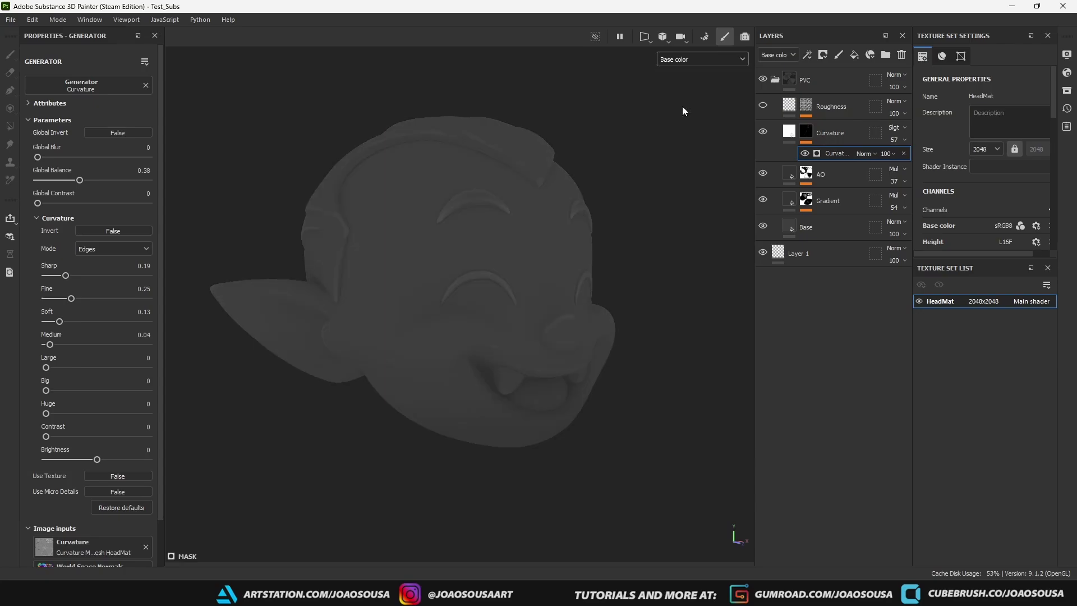
pyautogui.press('m')
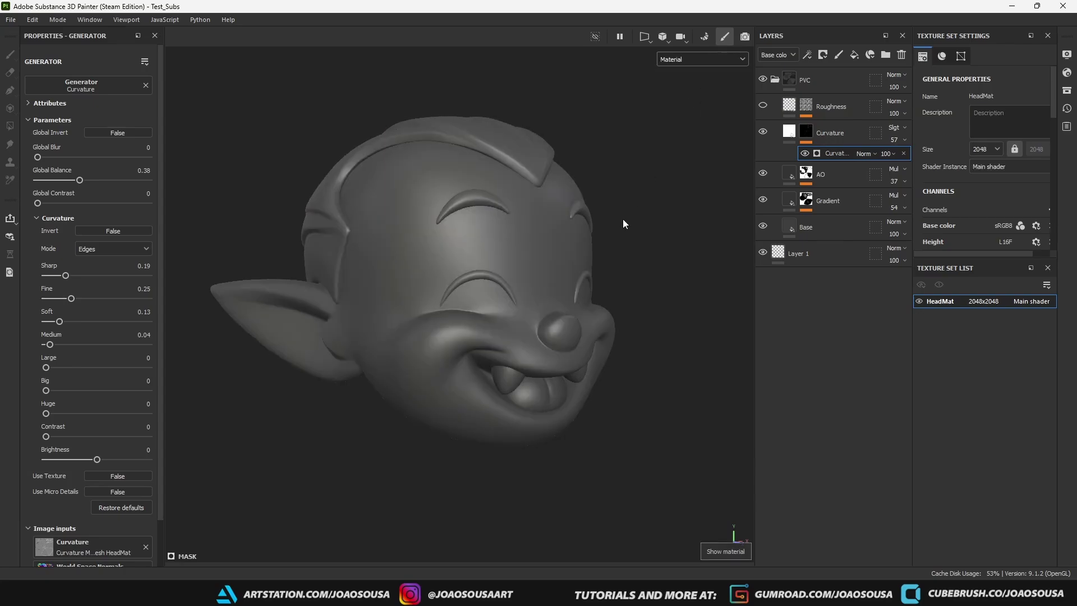
pyautogui.keyDown('alt'); pyautogui.moveTo(665, 235); pyautogui.dragTo(637, 242); pyautogui.keyUp('alt')
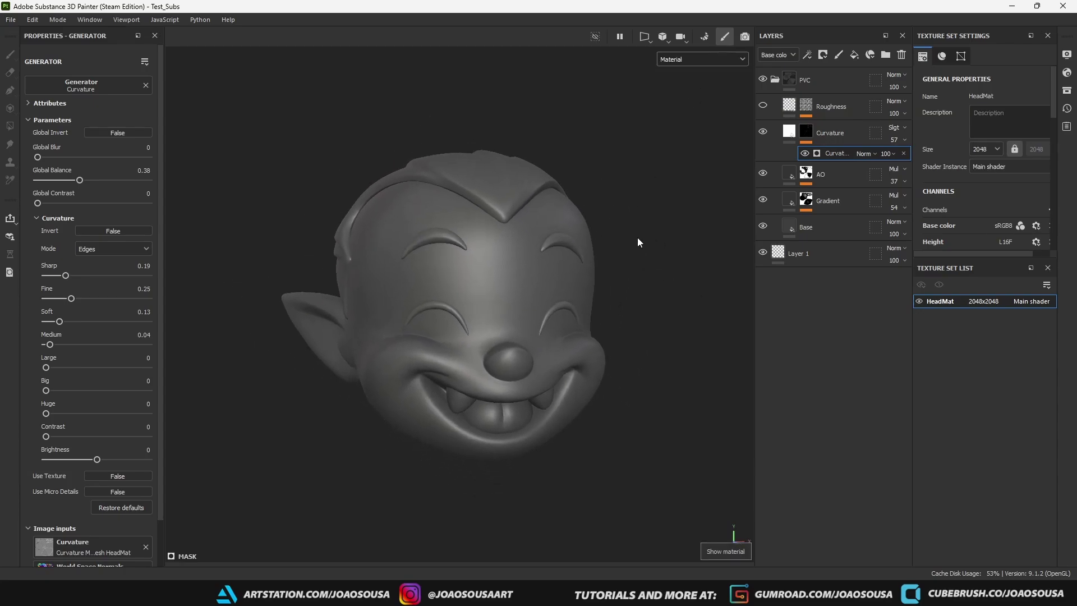
# Show the Roughness layer and delete the Levels, BnW Spots and Grunge Dirt Splats effects from its mask
pyautogui.click(765, 107)
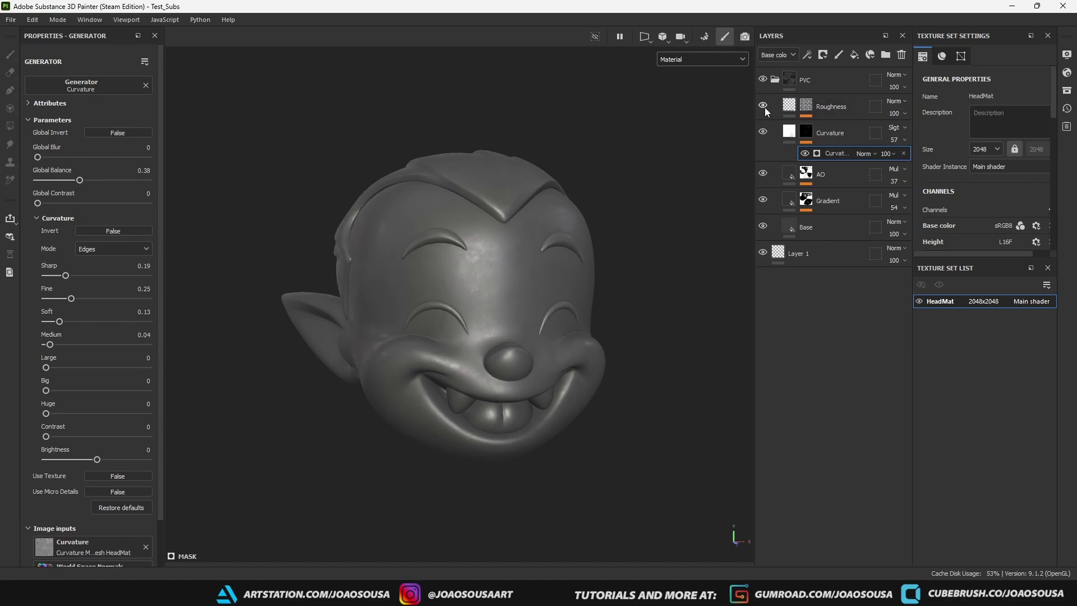
pyautogui.click(810, 108)
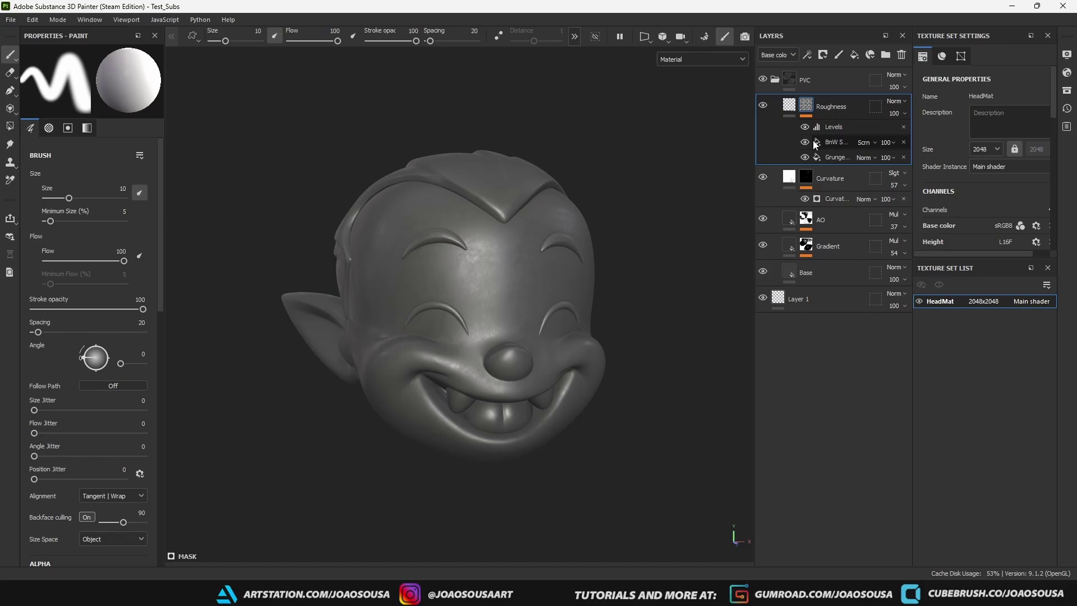
pyautogui.click(827, 128)
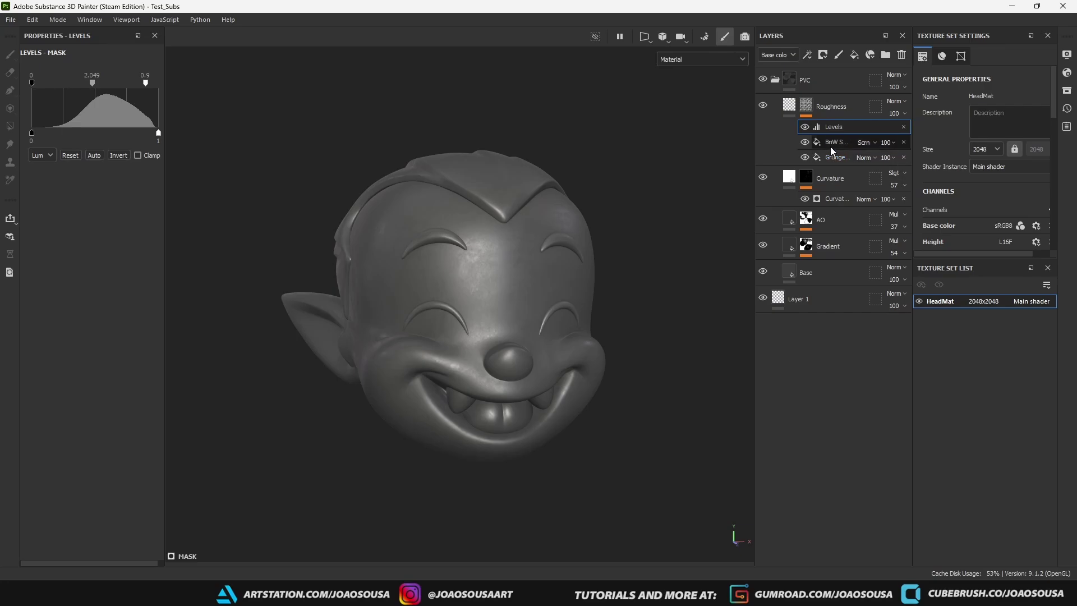
pyautogui.click(830, 142)
pyautogui.click(829, 157)
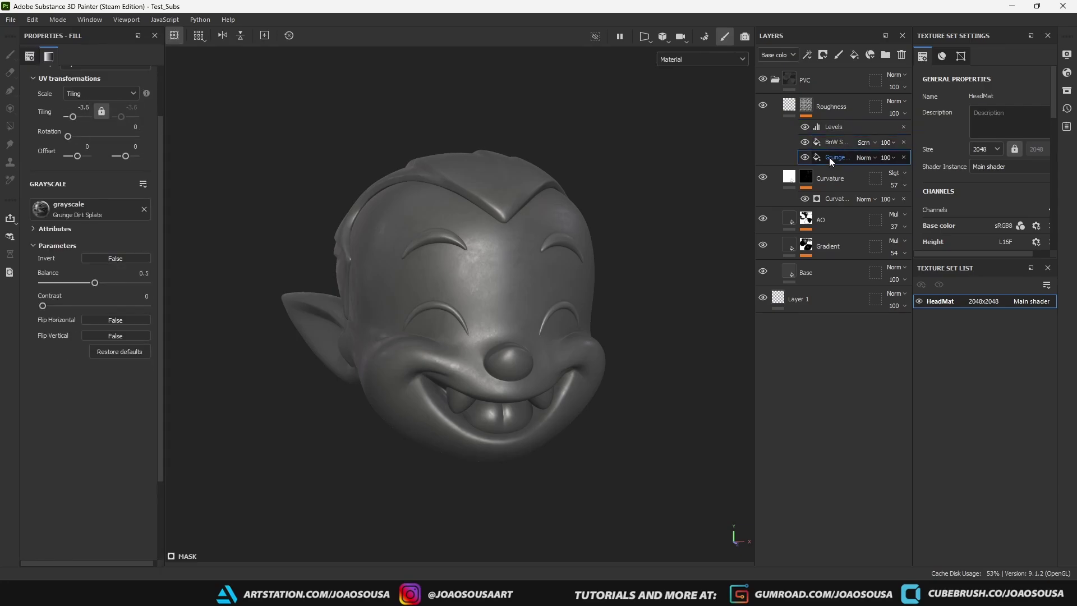
pyautogui.press('Delete')
pyautogui.press('Delete')
pyautogui.press('Delete')
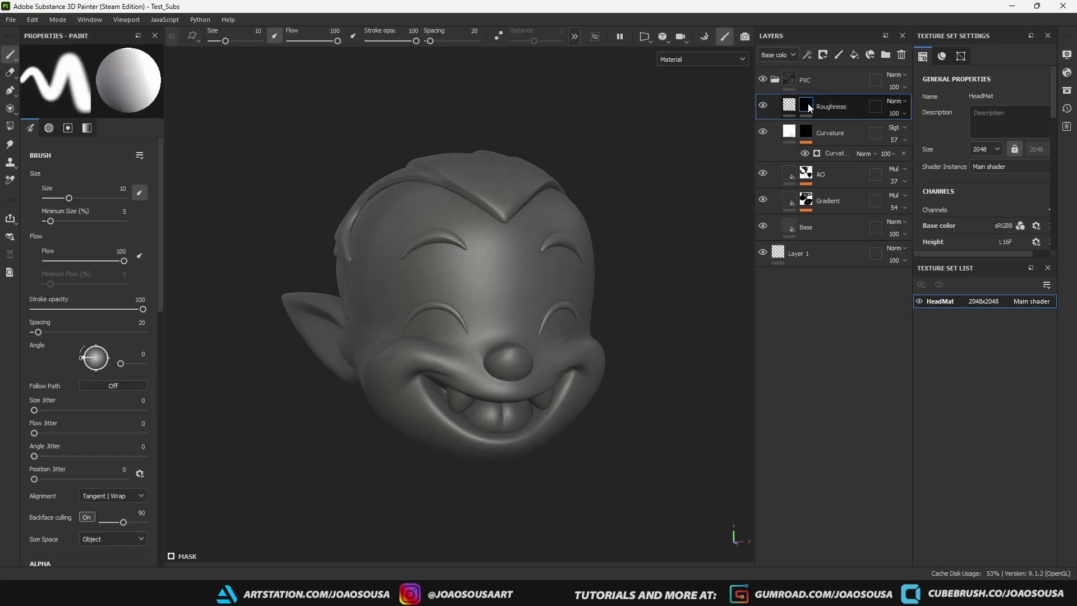
# Remove the Roughness layer's mask and set its uniform roughness to about 0.18
pyautogui.rightClick(808, 103)
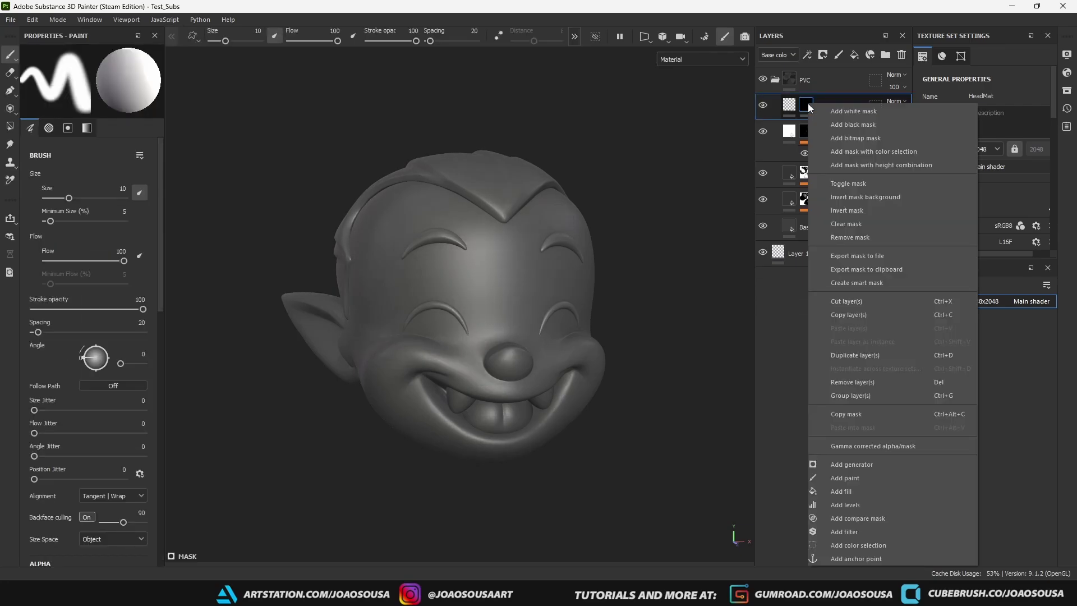
pyautogui.click(859, 237)
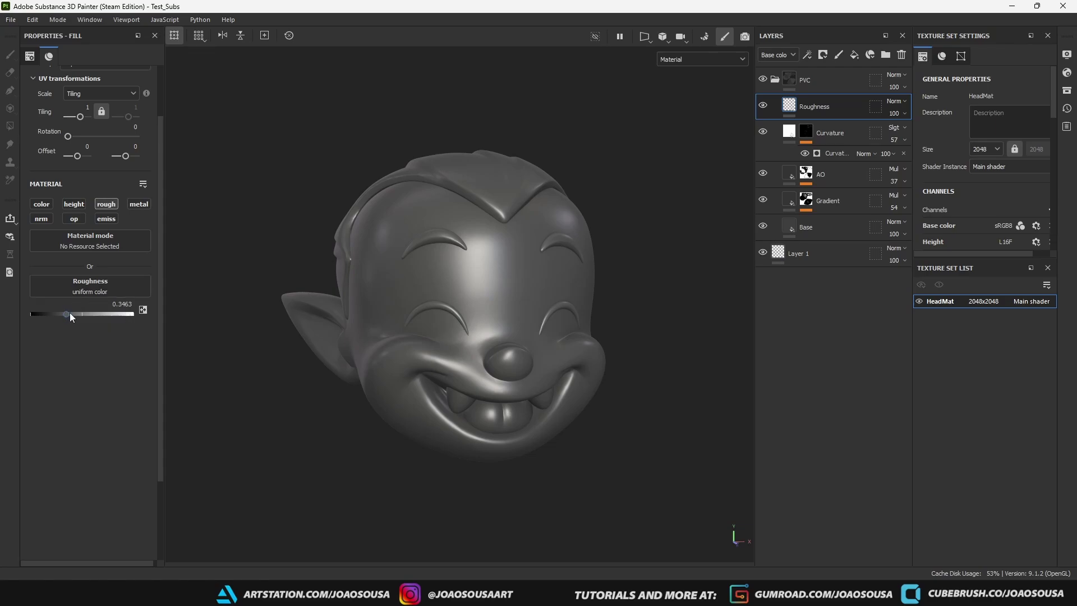
pyautogui.moveTo(70, 312); pyautogui.dragTo(49, 318)
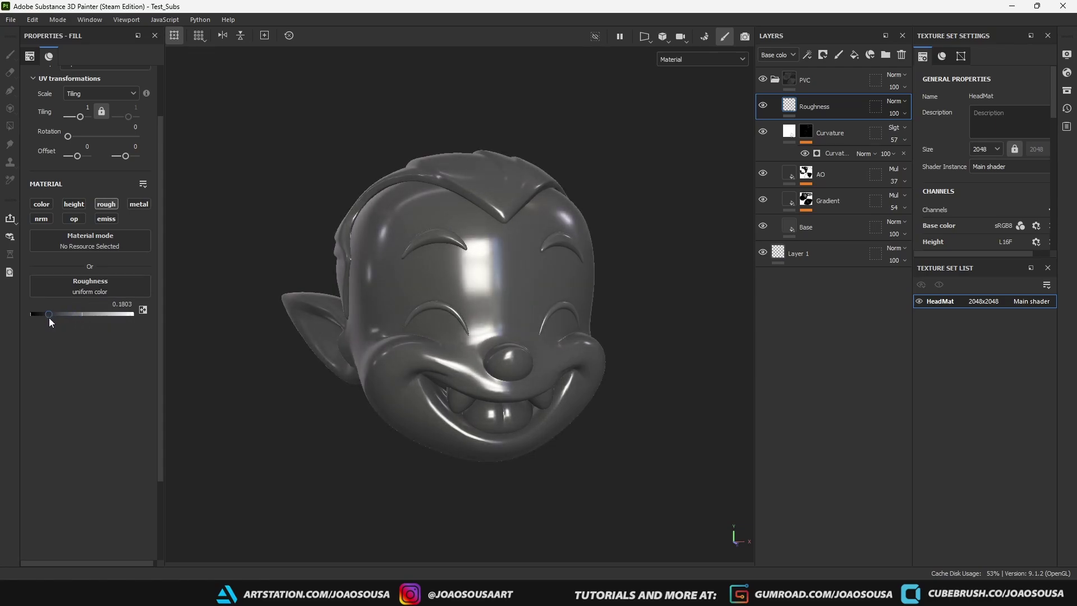
# Add a black mask to the Roughness layer and put a fill effect in it
pyautogui.rightClick(779, 106)
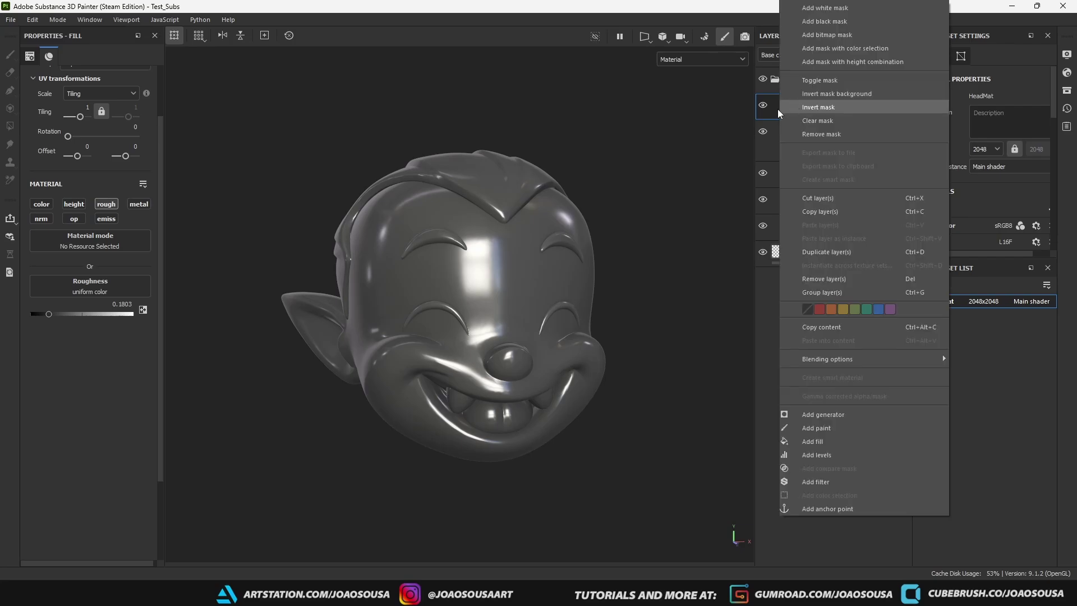
pyautogui.click(840, 35)
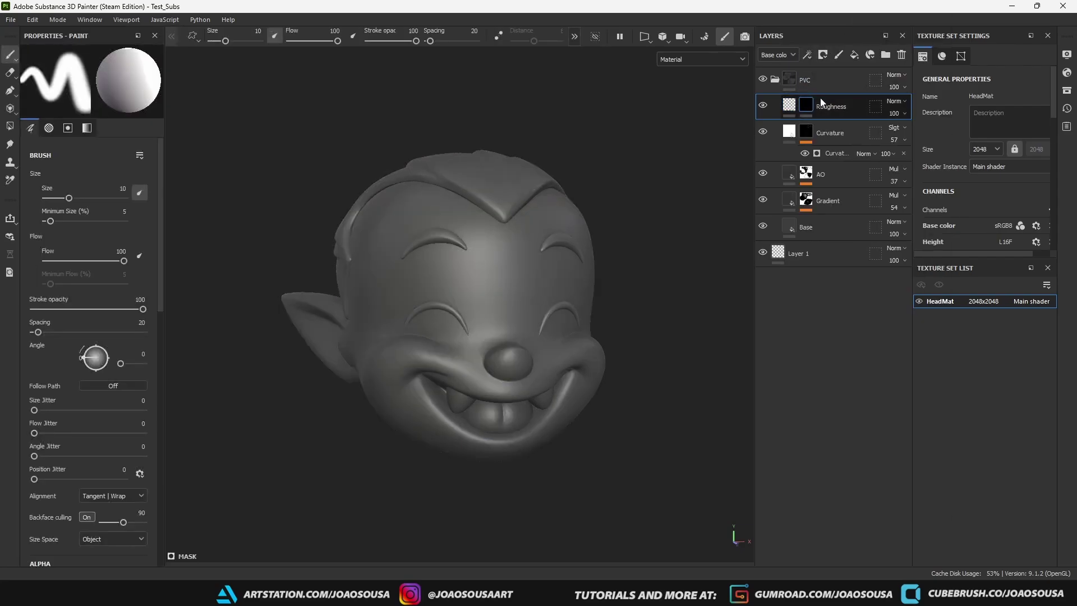
pyautogui.rightClick(807, 104)
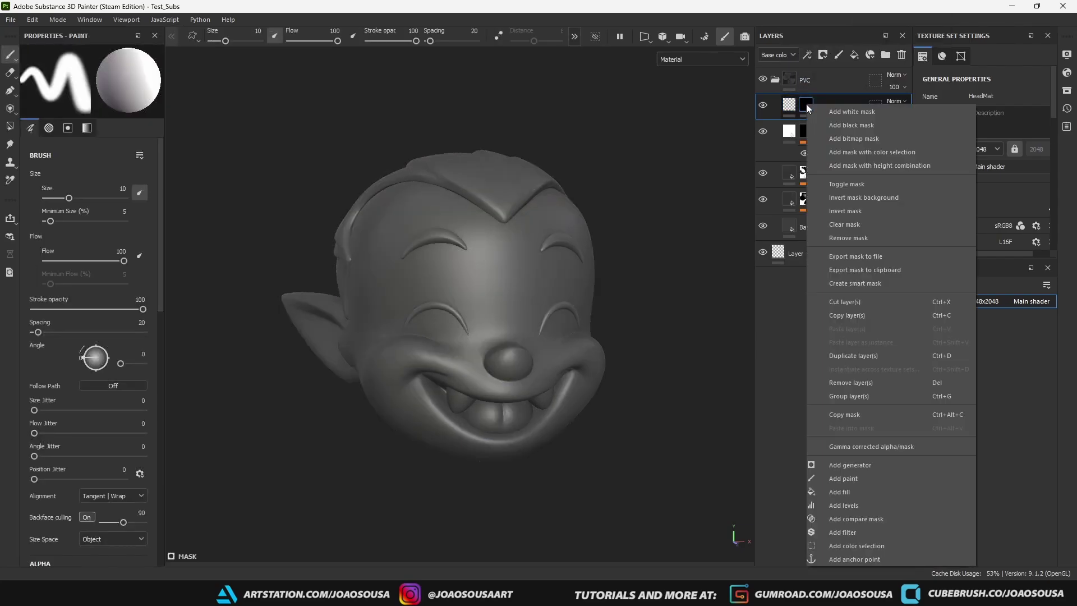
pyautogui.click(865, 493)
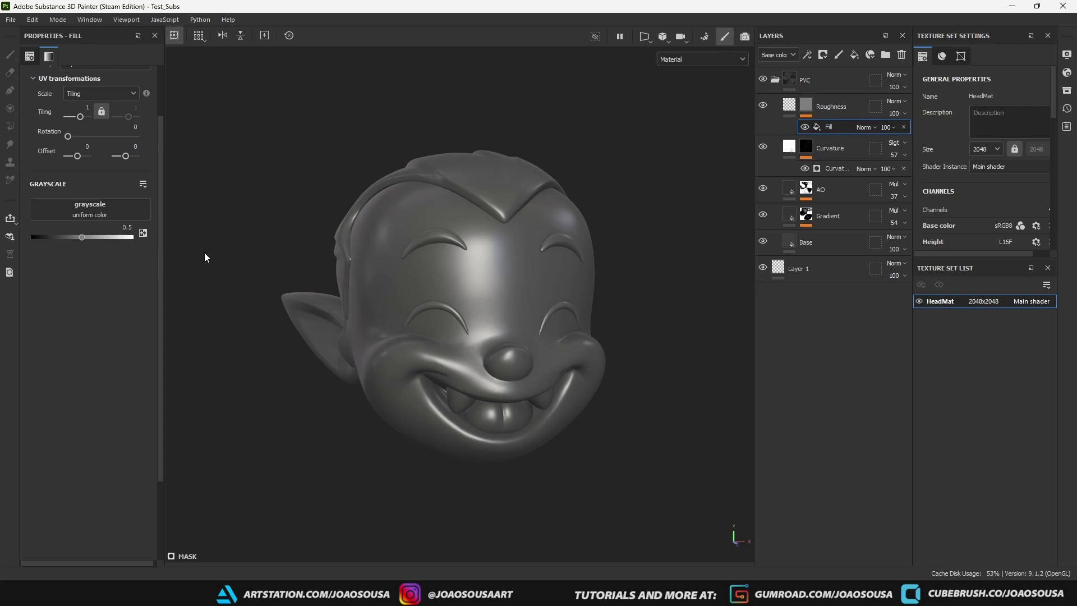
# Search the textures for "grunge" and assign Grunge Fingerprints Smeared Wide to the mask's fill
pyautogui.click(143, 233)
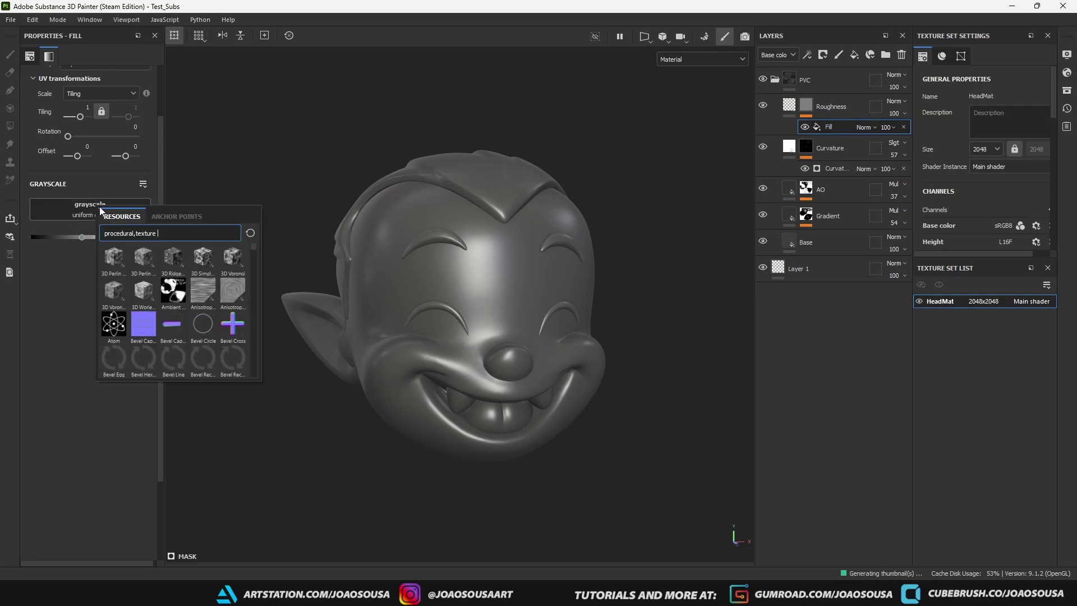
pyautogui.write('grunge')
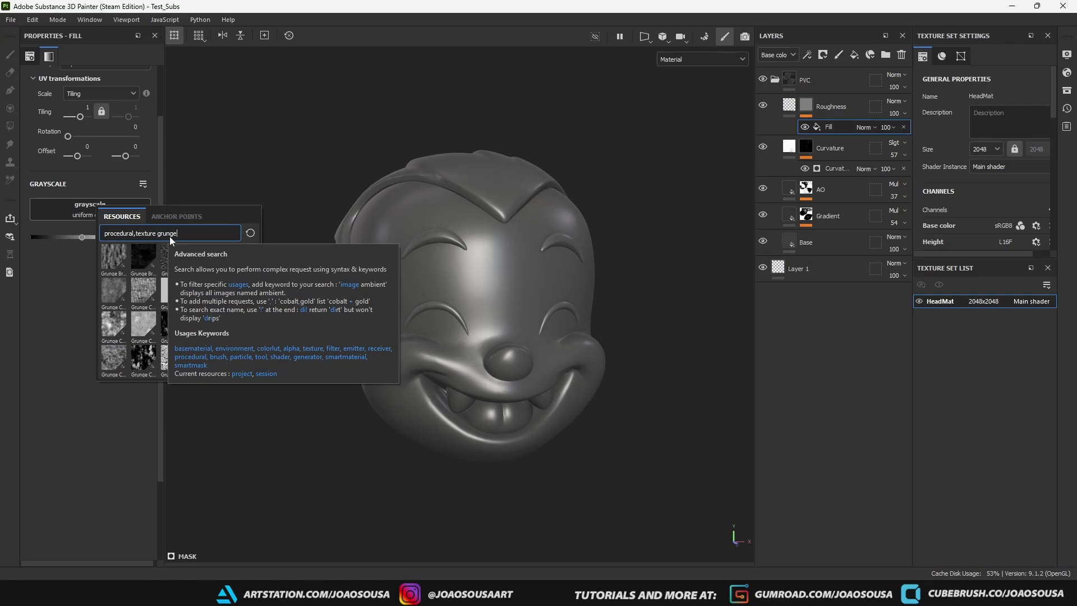
pyautogui.scroll(-3, 145, 277)
pyautogui.moveTo(254, 275); pyautogui.dragTo(254, 289)
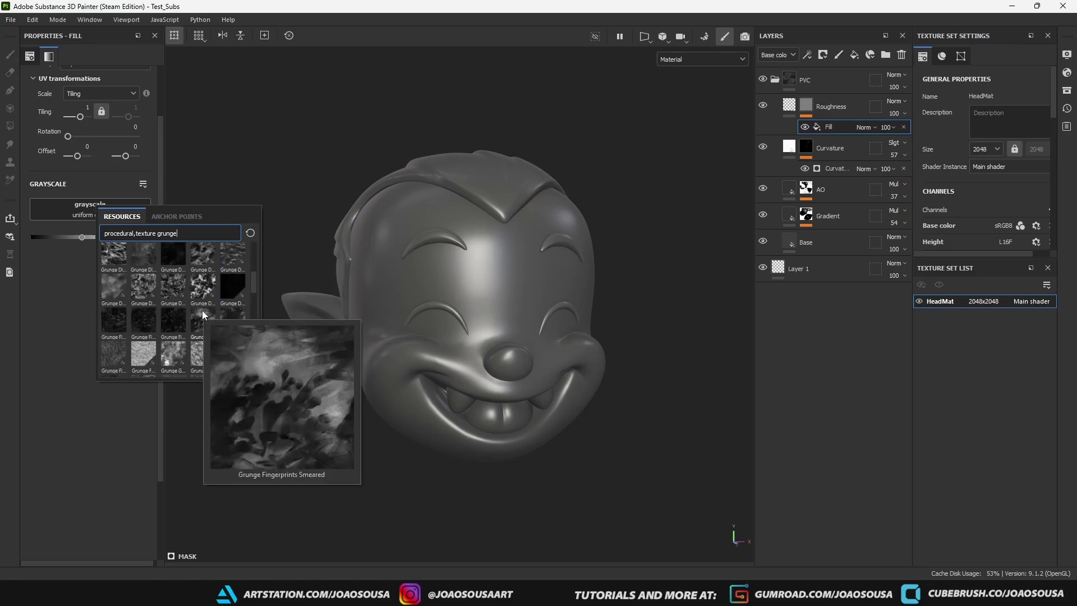
pyautogui.click(230, 312)
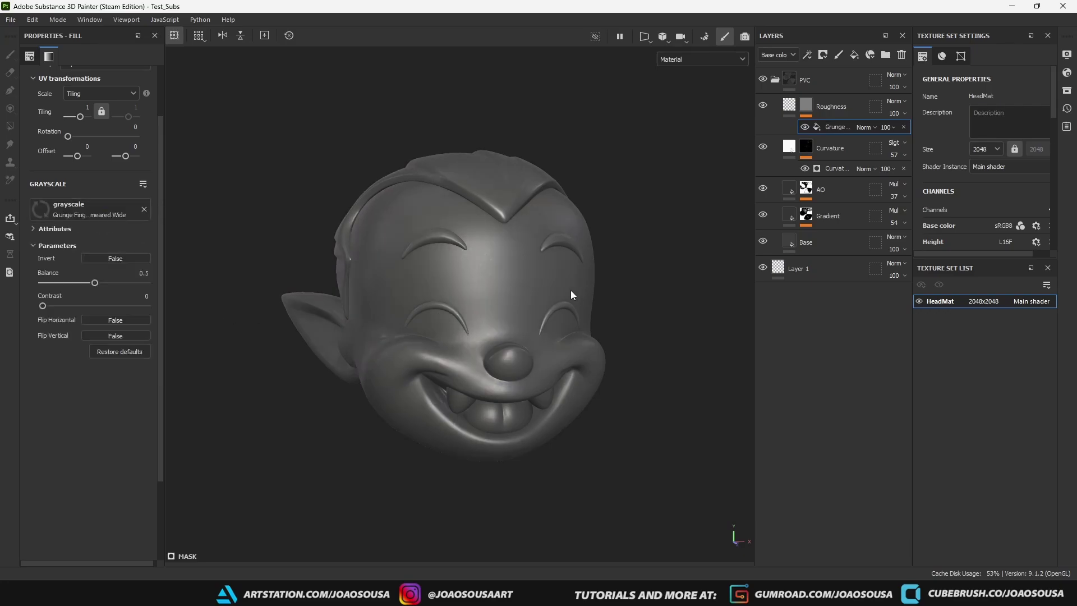
# In the Roughness channel view, set the grunge fill to Tri-planar projection with tiling 1.63 and rotation about 76
pyautogui.click(673, 58)
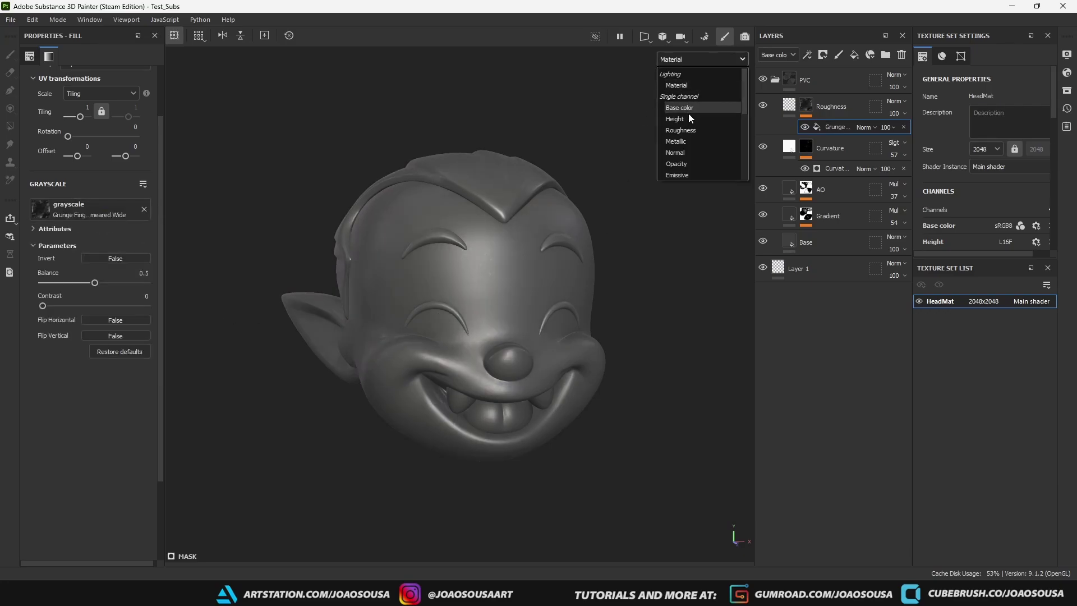
pyautogui.click(688, 130)
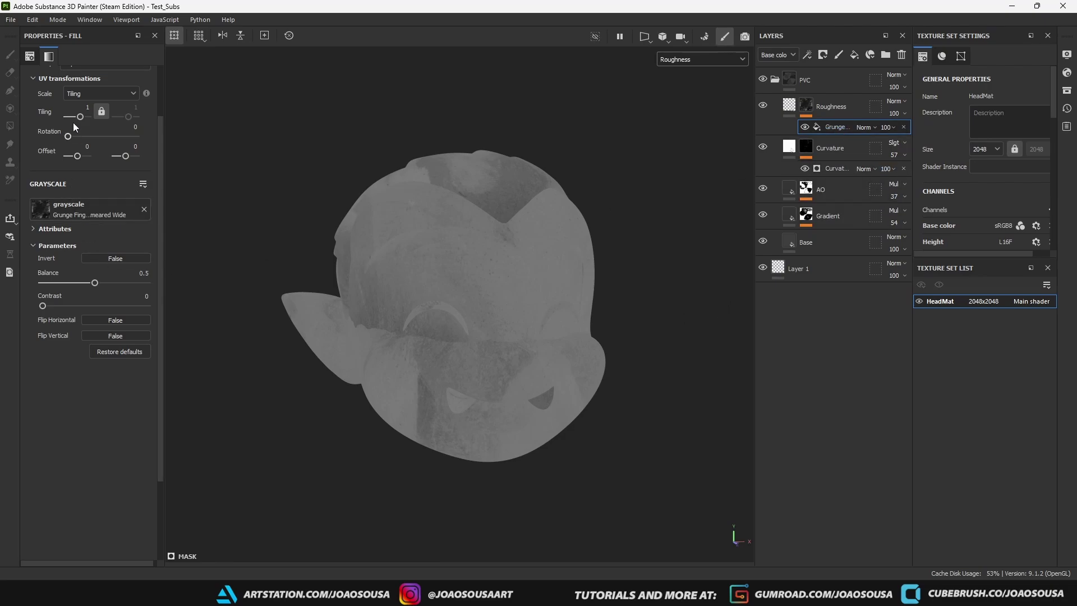
pyautogui.moveTo(80, 117); pyautogui.dragTo(81, 119)
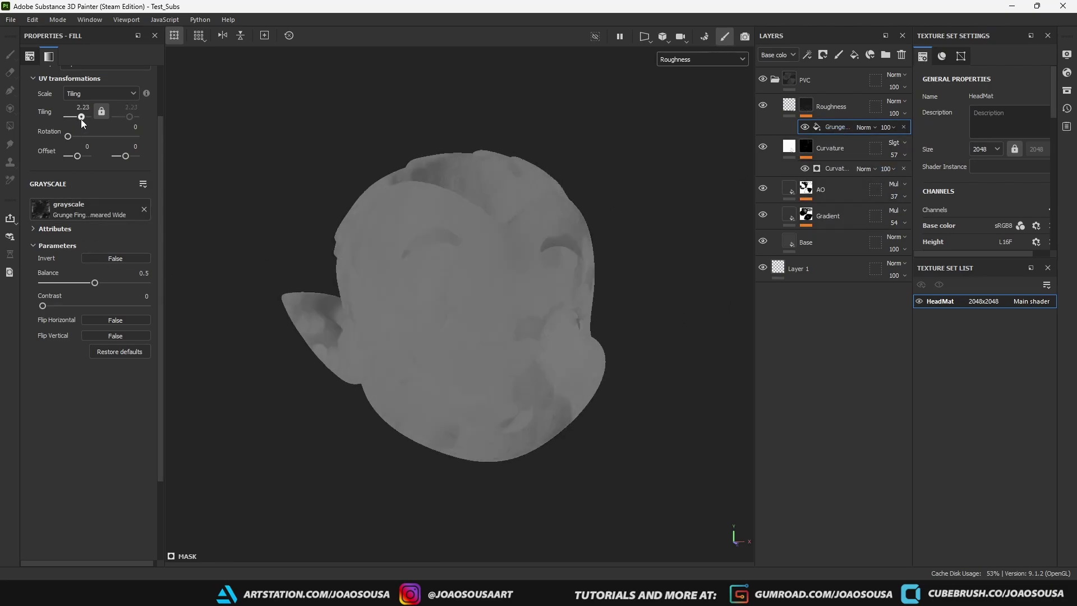
pyautogui.scroll(2, 109, 116)
pyautogui.click(112, 96)
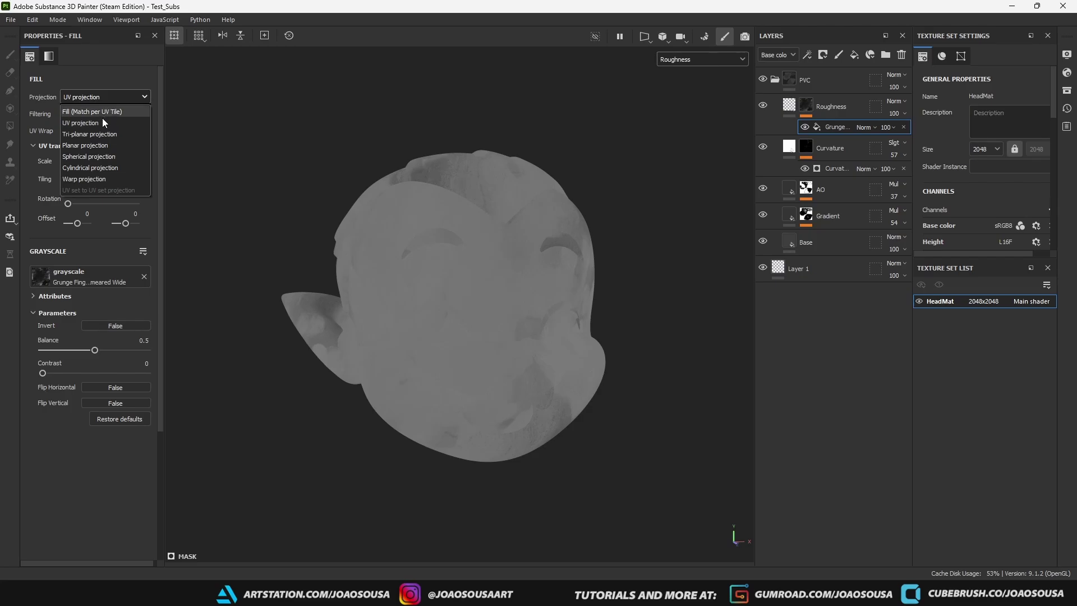
pyautogui.click(98, 133)
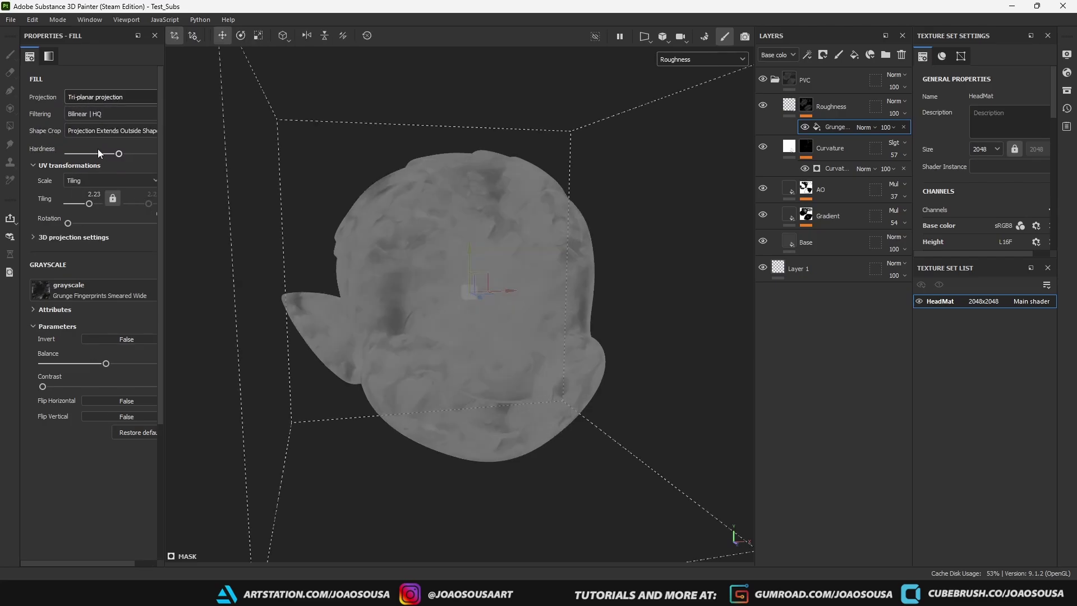
pyautogui.moveTo(90, 204)
pyautogui.mouseDown()
pyautogui.moveTo(80, 223)
pyautogui.moveTo(89, 206)
pyautogui.mouseUp()
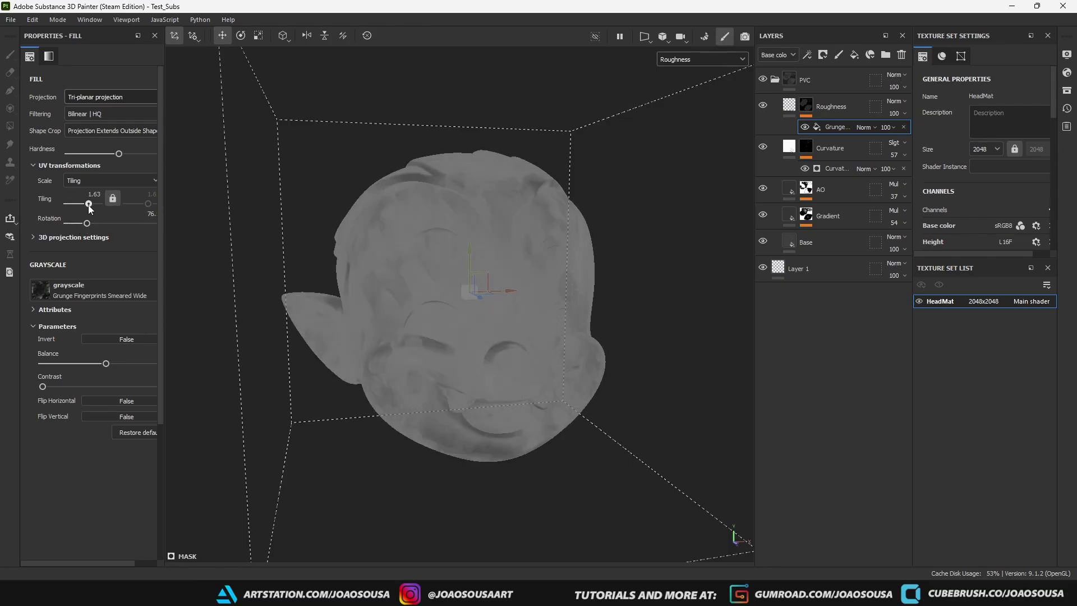
# Check the head from the side in Material view and raise the fingerprint grunge's Balance and Contrast in Roughness view
pyautogui.press('m')
pyautogui.keyDown('alt'); pyautogui.moveTo(325, 271); pyautogui.dragTo(654, 80); pyautogui.keyUp('alt')
pyautogui.scroll(3, 618, 326)
pyautogui.scroll(3, 528, 343)
pyautogui.click(660, 60)
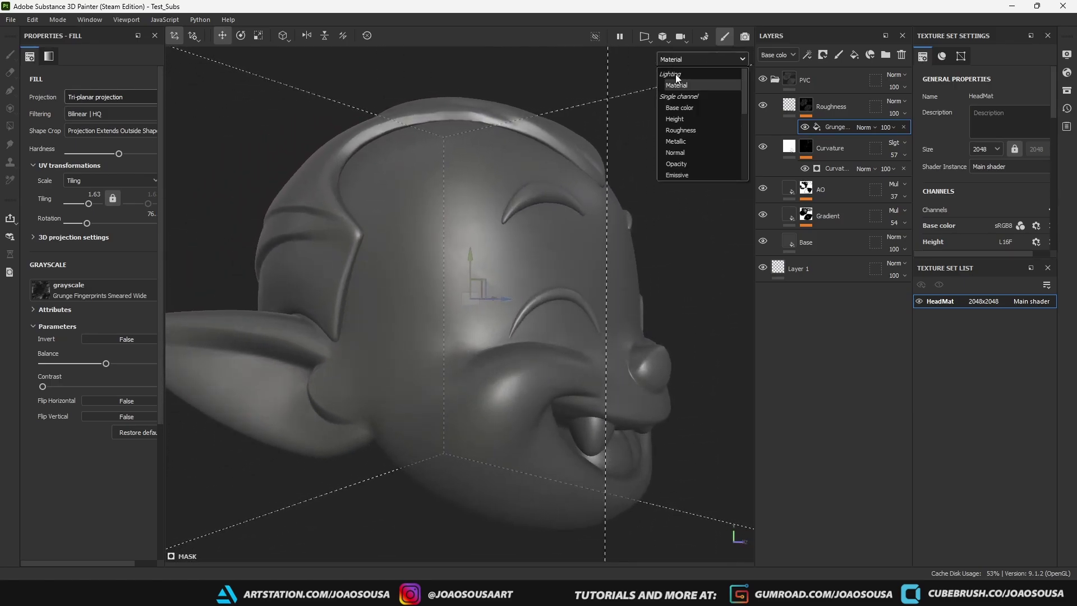
pyautogui.click(682, 127)
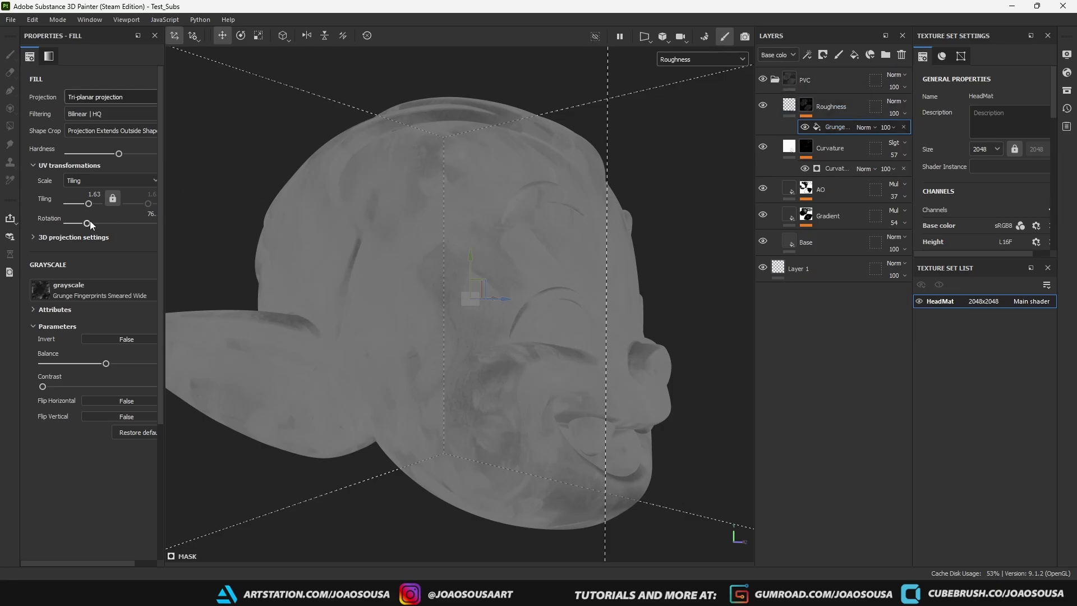
pyautogui.moveTo(66, 387); pyautogui.dragTo(128, 366)
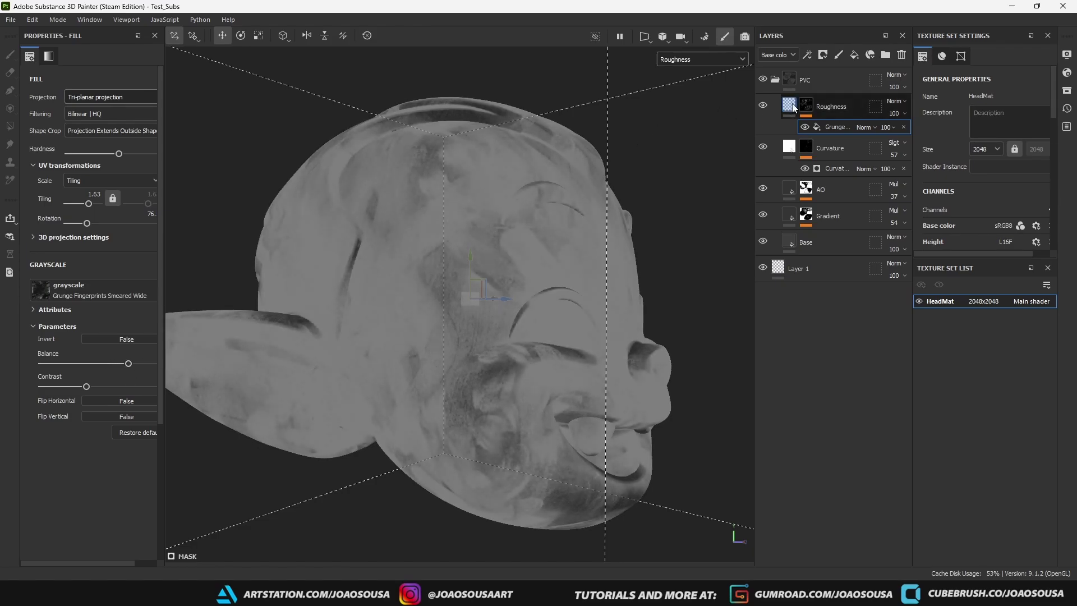
# Add a second fill above the fingerprint grunge in the Roughness mask, using Grunge Leaks with Tri-planar projection
pyautogui.rightClick(840, 129)
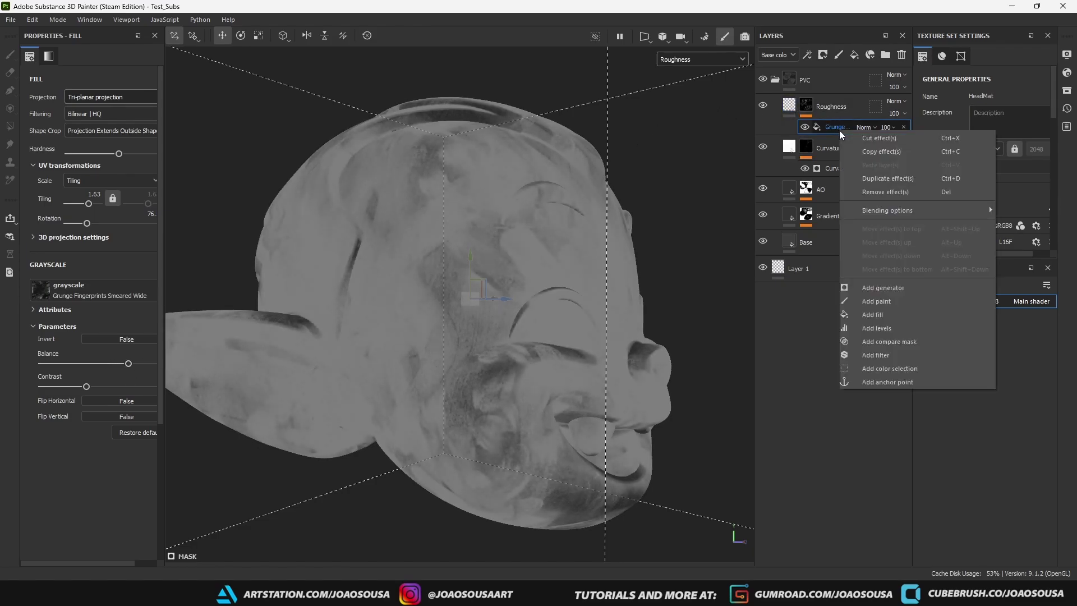
pyautogui.click(907, 315)
pyautogui.click(94, 283)
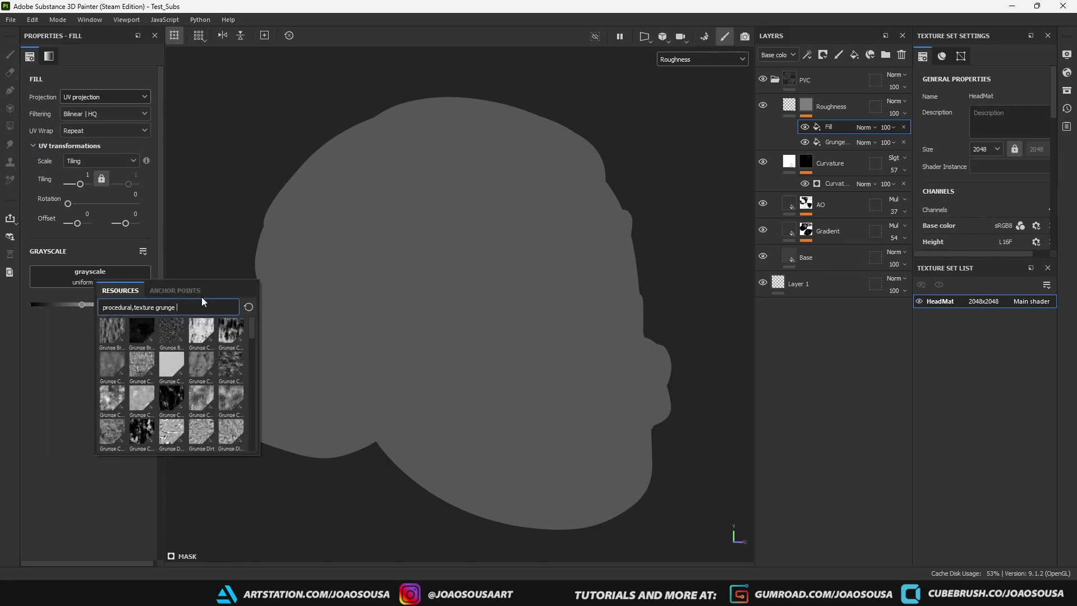
pyautogui.scroll(-3, 182, 403)
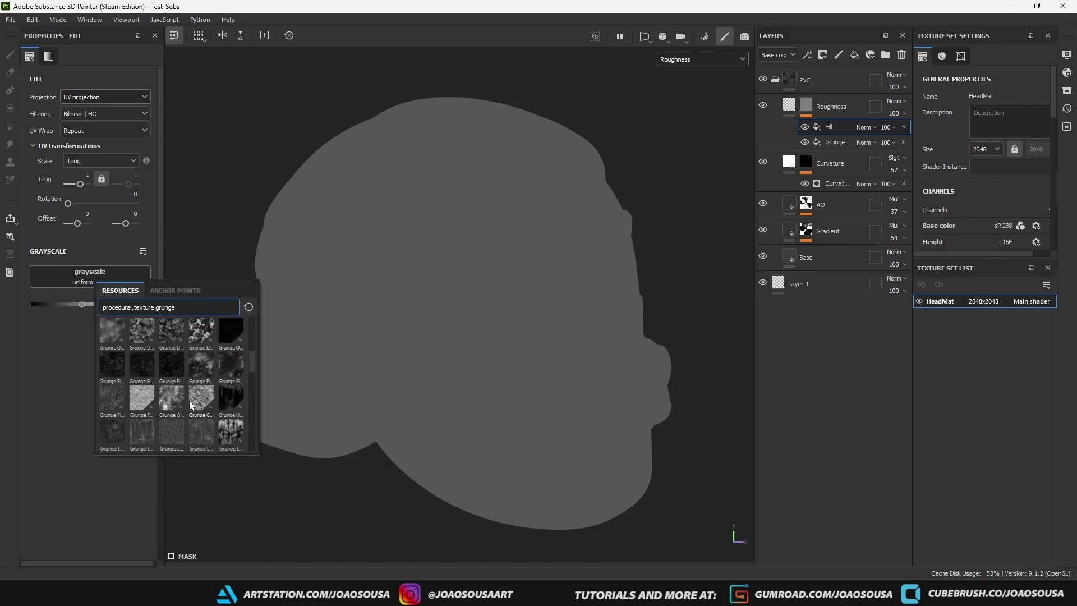
pyautogui.click(223, 438)
pyautogui.click(110, 99)
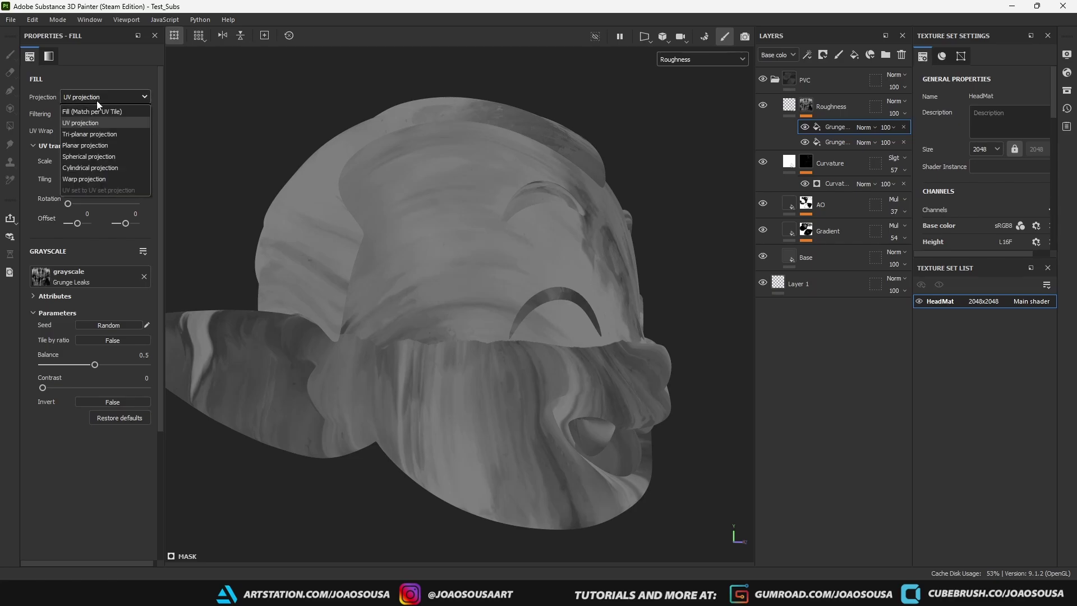
pyautogui.click(91, 133)
pyautogui.keyDown('alt'); pyautogui.moveTo(424, 312); pyautogui.dragTo(401, 320); pyautogui.keyUp('alt')
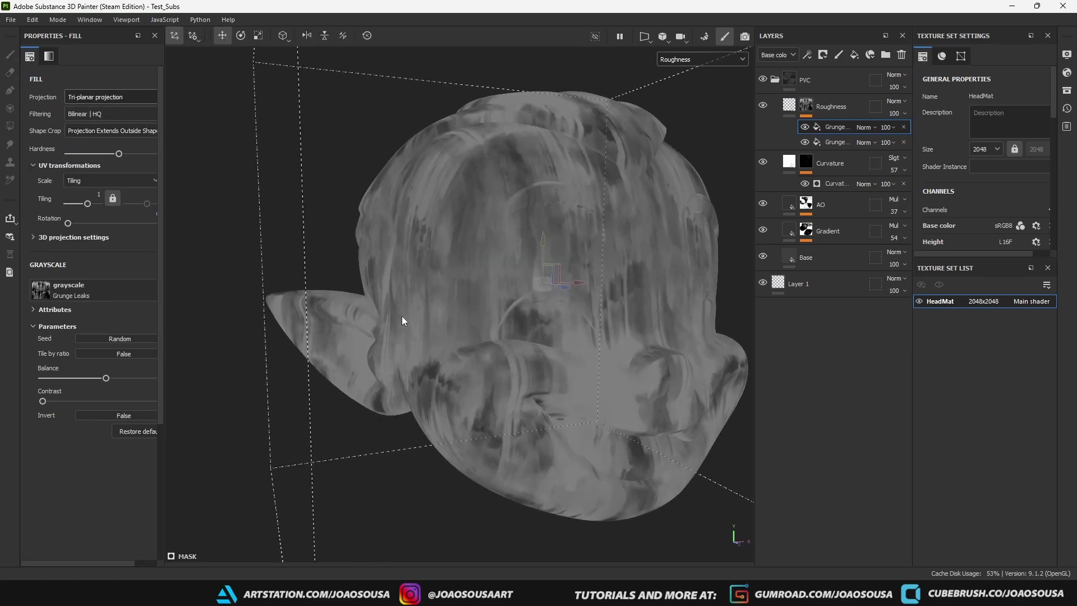
# Lower the Grunge Leaks fill's Balance, blend it with Linear dodge (Add), and compare the mask with the fill hidden and shown
pyautogui.click(860, 127)
pyautogui.click(860, 127)
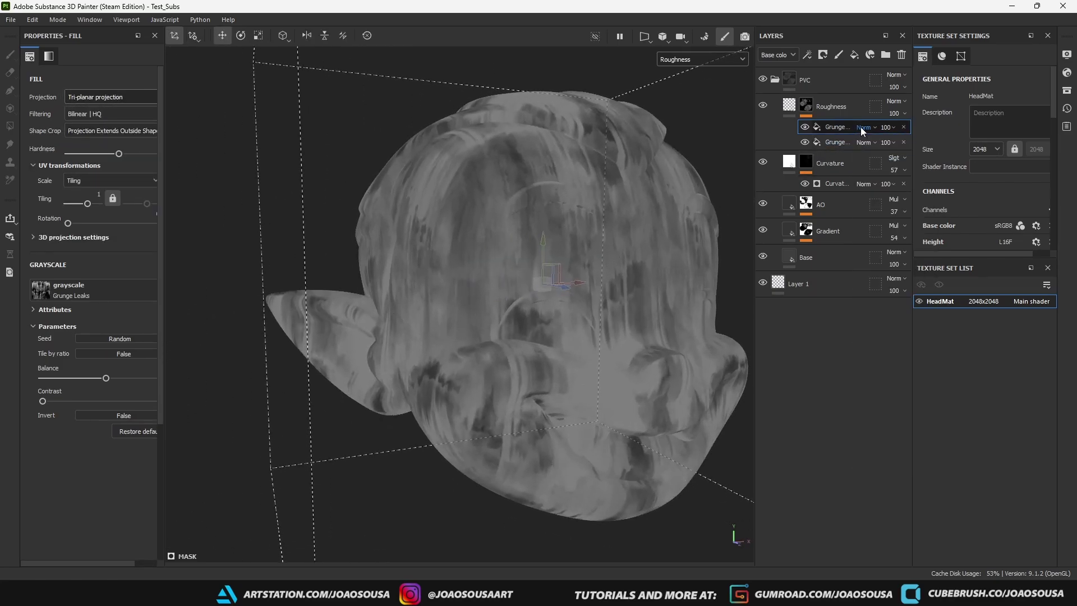
pyautogui.moveTo(101, 379); pyautogui.dragTo(79, 379)
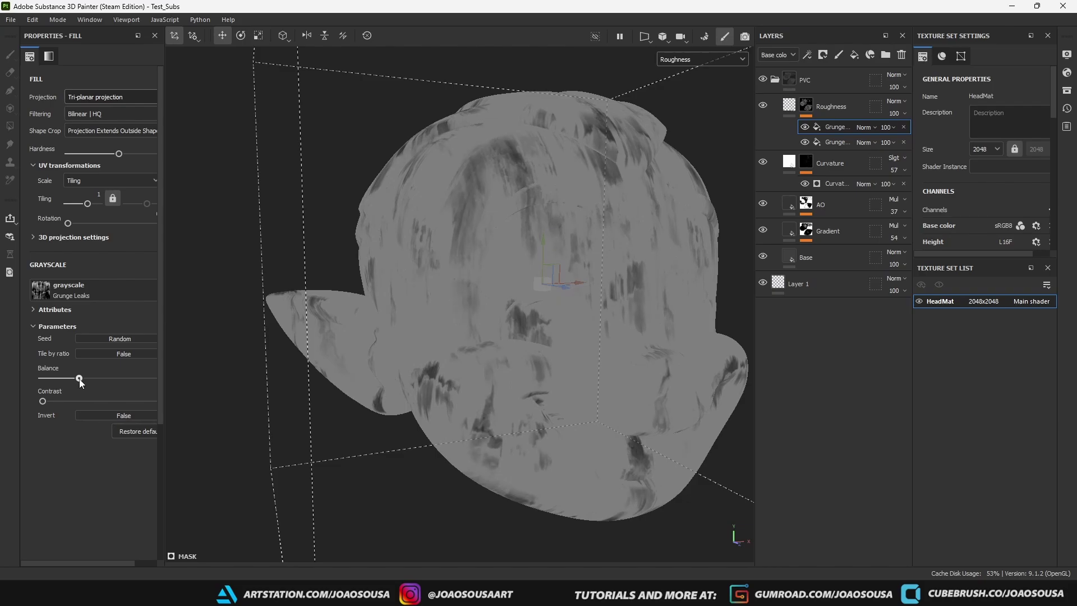
pyautogui.click(873, 127)
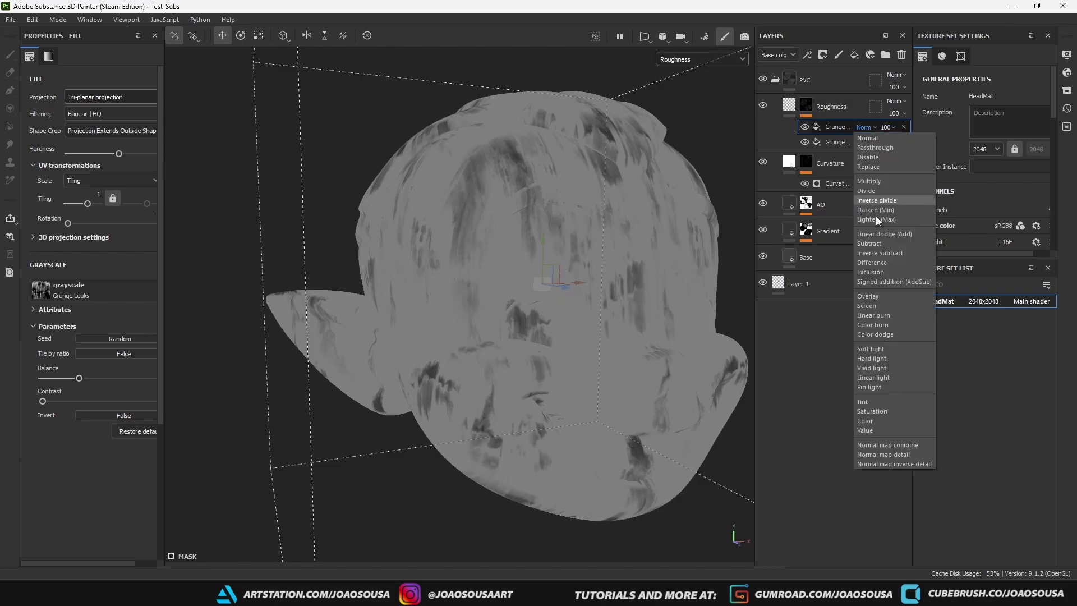
pyautogui.click(881, 235)
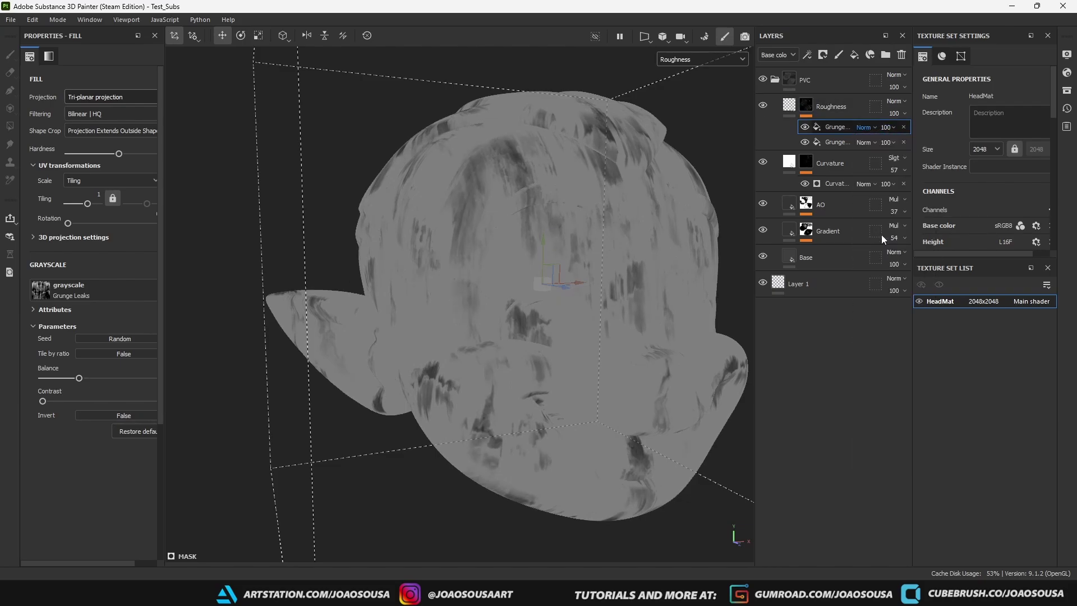
pyautogui.click(805, 127)
pyautogui.click(805, 127)
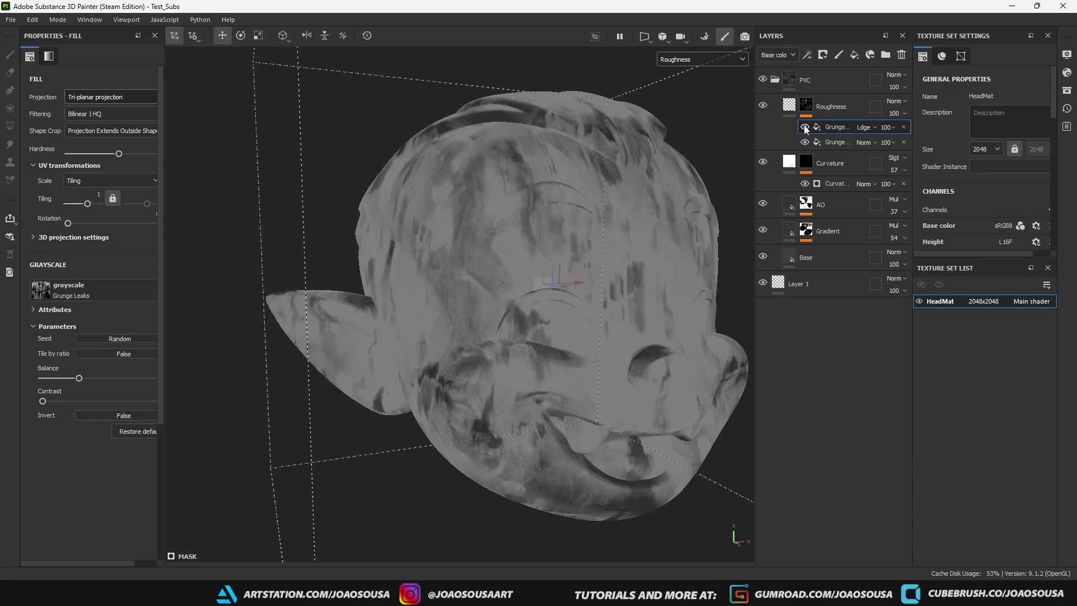
# Compare the Roughness mask with Grunge Leaks hidden and shown, raise the fill's Balance and Contrast, and set its tiling to 1.63
pyautogui.click(805, 127)
pyautogui.click(806, 128)
pyautogui.moveTo(79, 378)
pyautogui.mouseDown()
pyautogui.moveTo(105, 379)
pyautogui.moveTo(56, 379)
pyautogui.moveTo(86, 384)
pyautogui.mouseUp()
pyautogui.moveTo(87, 204); pyautogui.dragTo(89, 207)
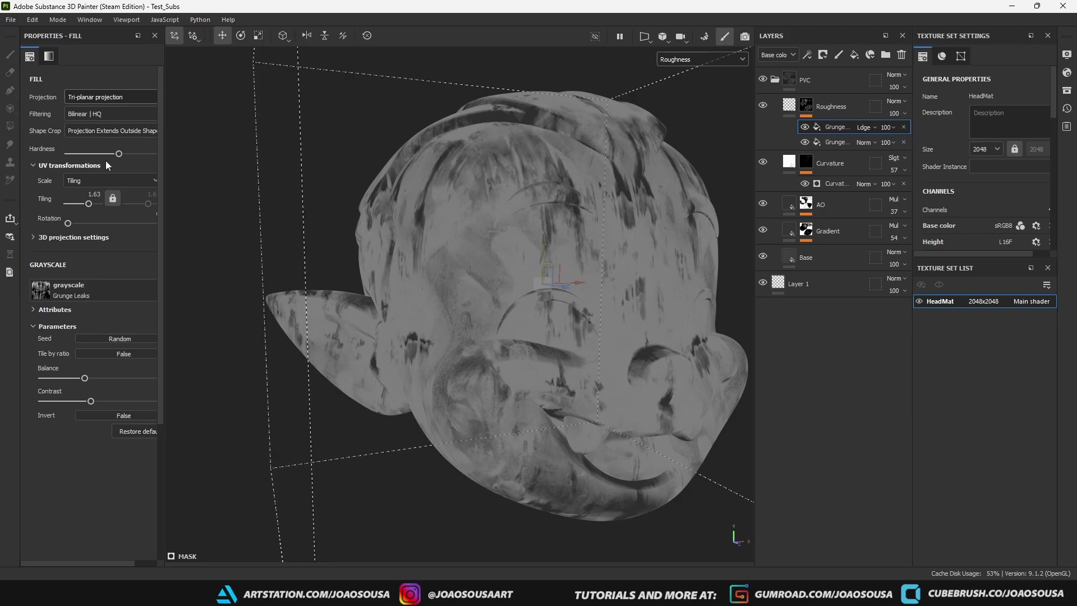
# Lower the Grunge Leaks projection hardness to near zero, rotate the fill to about 22, and check the head in Material view
pyautogui.moveTo(118, 154); pyautogui.dragTo(92, 158)
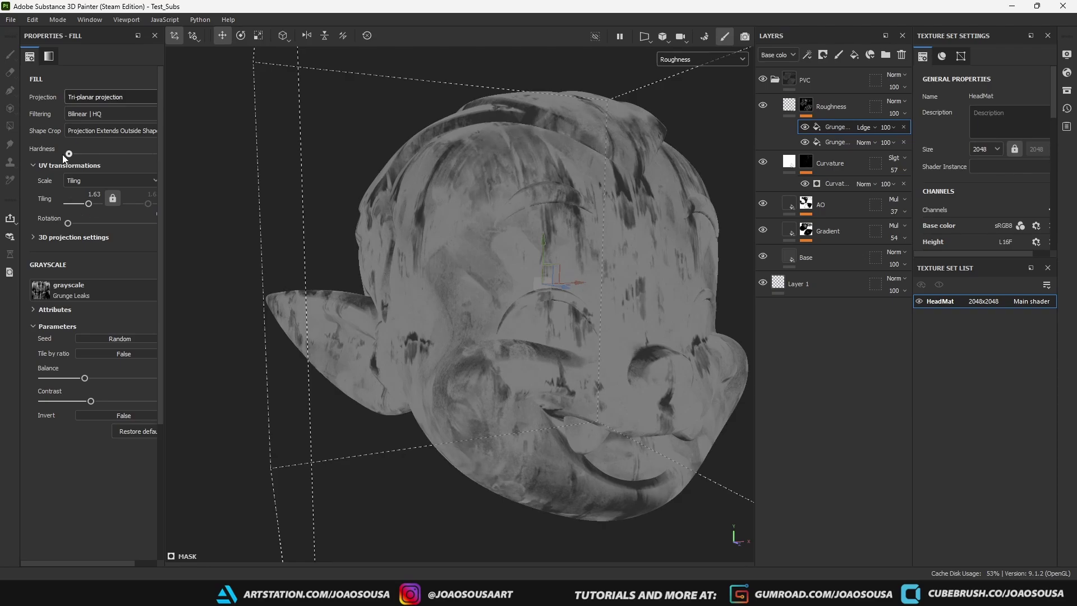
pyautogui.moveTo(89, 197); pyautogui.dragTo(76, 224)
pyautogui.press('m')
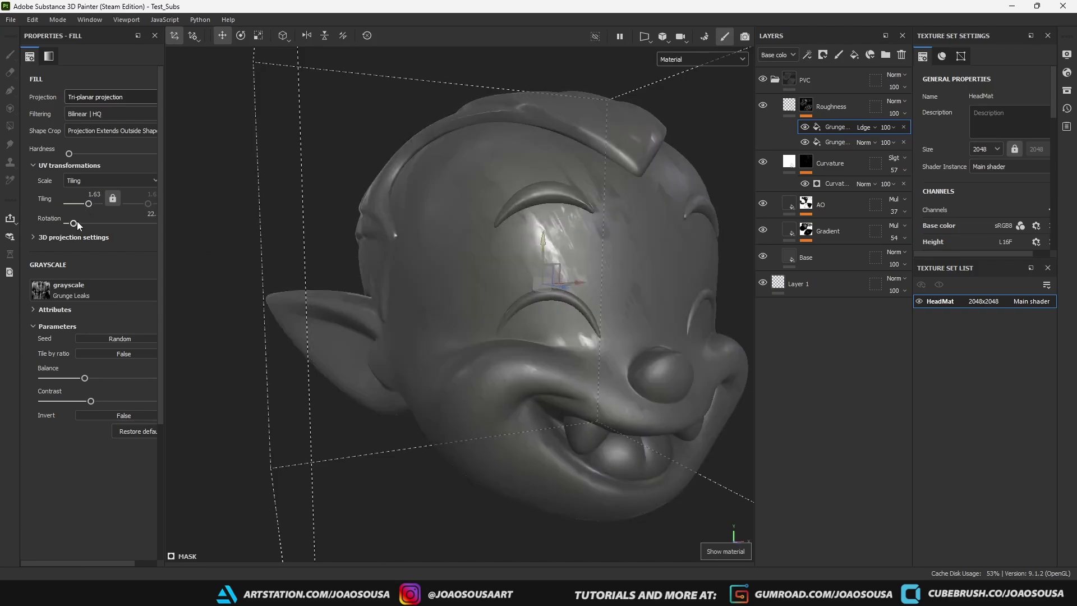
pyautogui.keyDown('alt'); pyautogui.moveTo(571, 349); pyautogui.dragTo(385, 306); pyautogui.keyUp('alt')
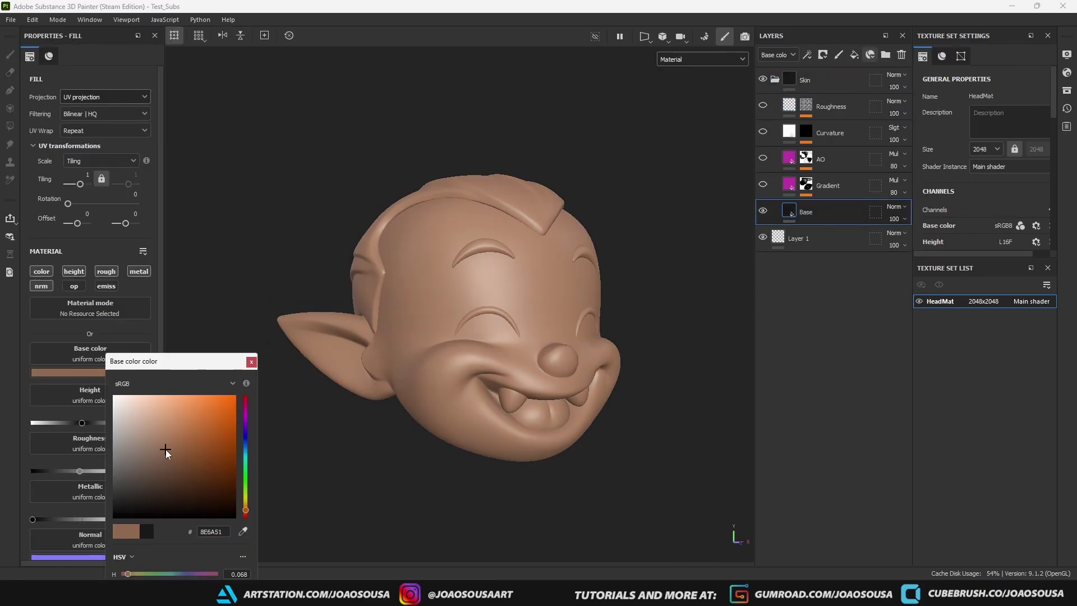
# Set the Skin folder's Base layer to the peach skin colour EBB289 and select the Gradient layer
pyautogui.moveTo(166, 454); pyautogui.dragTo(163, 404)
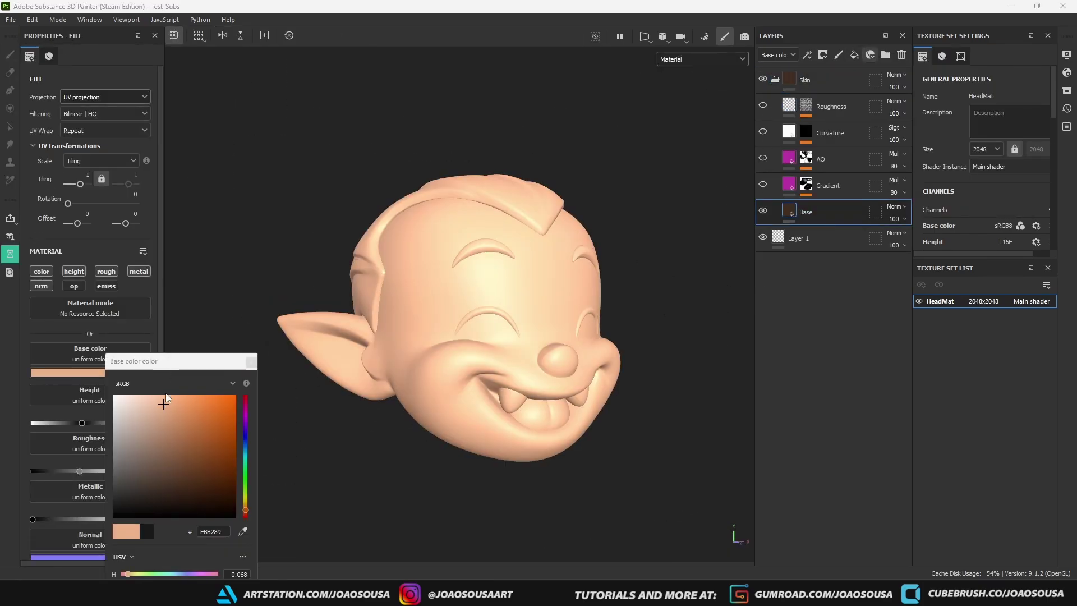
pyautogui.click(252, 362)
pyautogui.scroll(3, 343, 326)
pyautogui.click(828, 185)
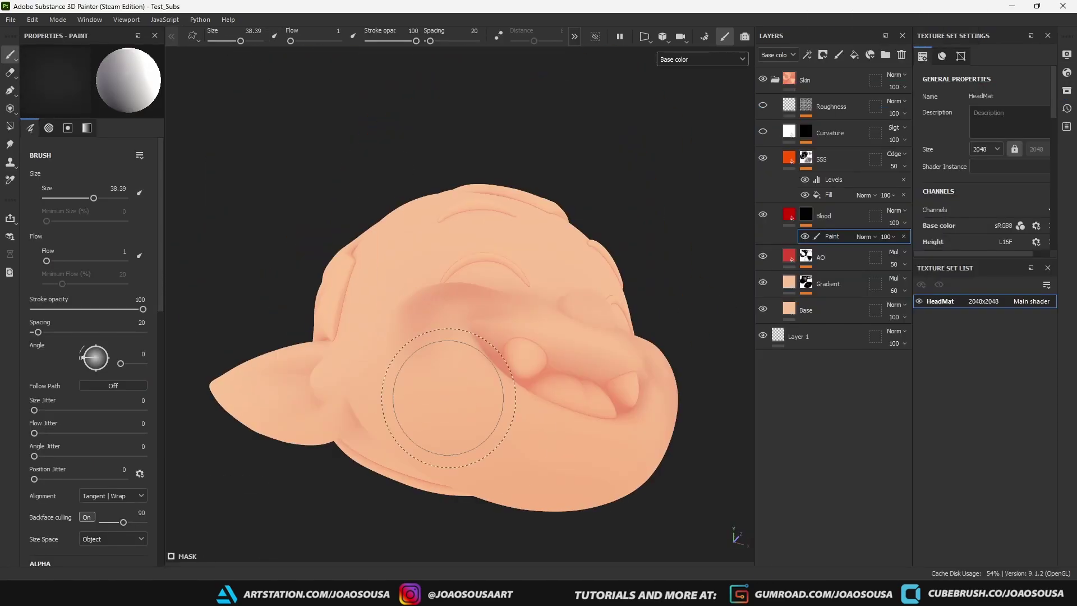
# Open the grayscale texture choices for the Skin Roughness mask's BnW Spots 2 fill and the Hair Roughness mask's Grunge Concrete Dirty fill
pyautogui.keyDown('alt'); pyautogui.moveTo(449, 398); pyautogui.dragTo(613, 385); pyautogui.keyUp('alt')
pyautogui.click(702, 59)
pyautogui.click(698, 105)
pyautogui.click(828, 142)
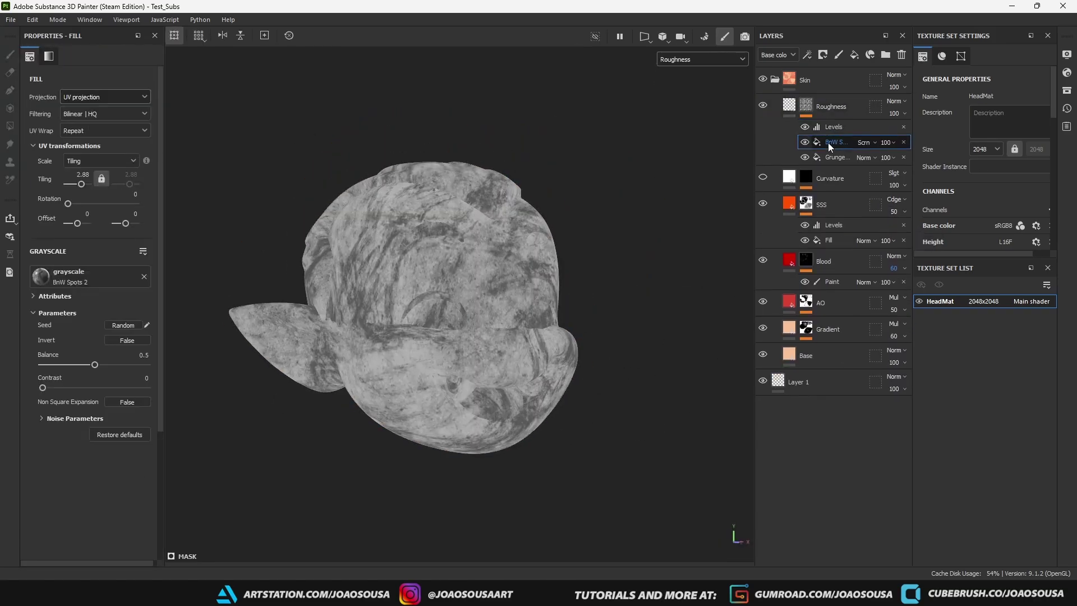
pyautogui.click(41, 276)
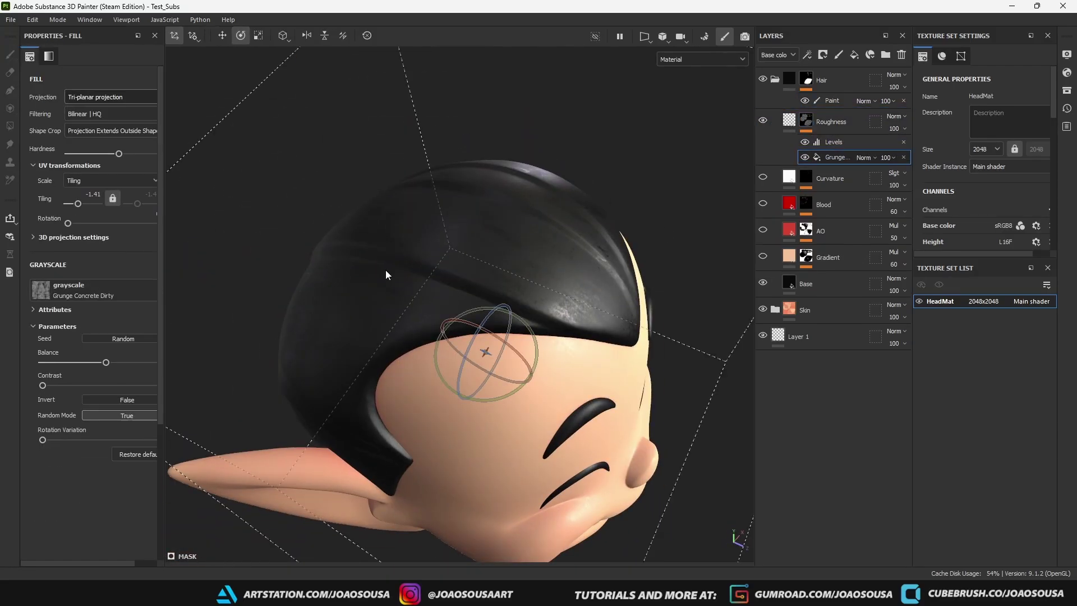
pyautogui.click(40, 290)
pyautogui.moveTo(219, 413)
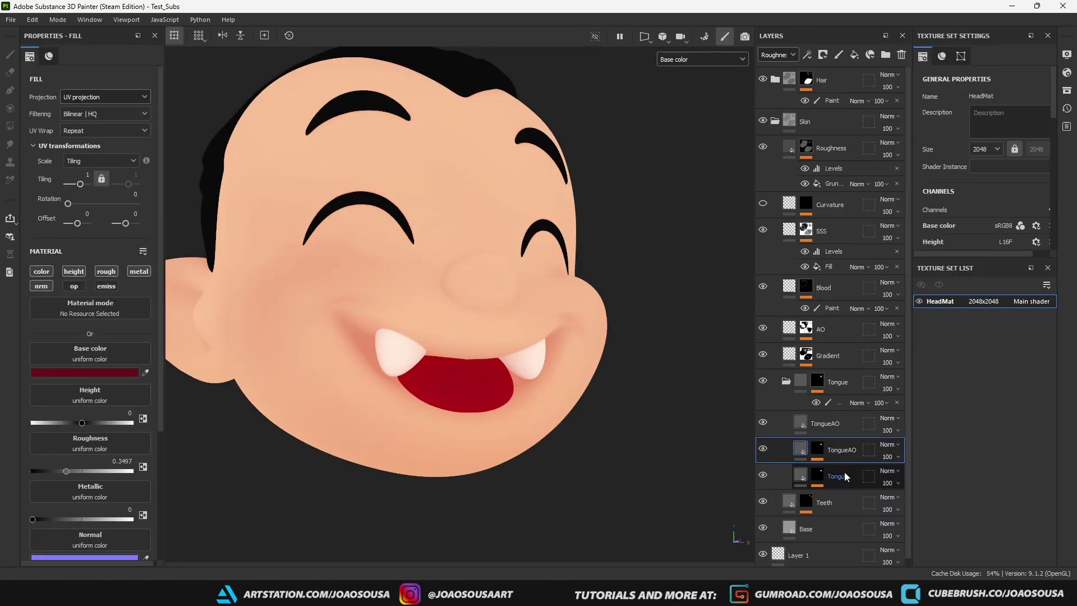
# Set the TongueAO fill's base colour blend mode to Multiply to shade the tongue
pyautogui.click(895, 418)
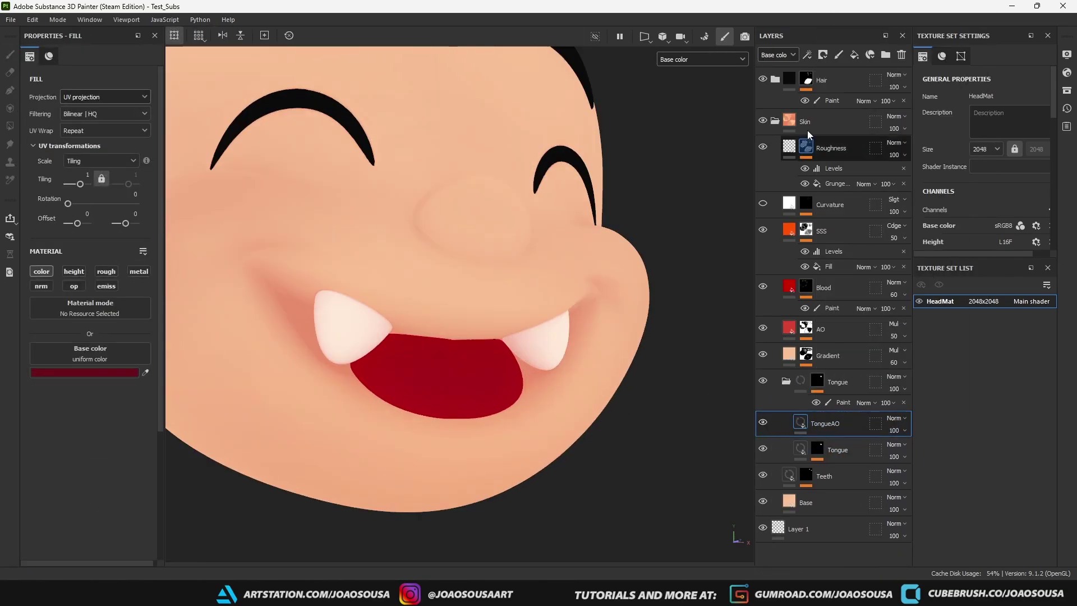
pyautogui.moveTo(38, 181); pyautogui.dragTo(48, 180)
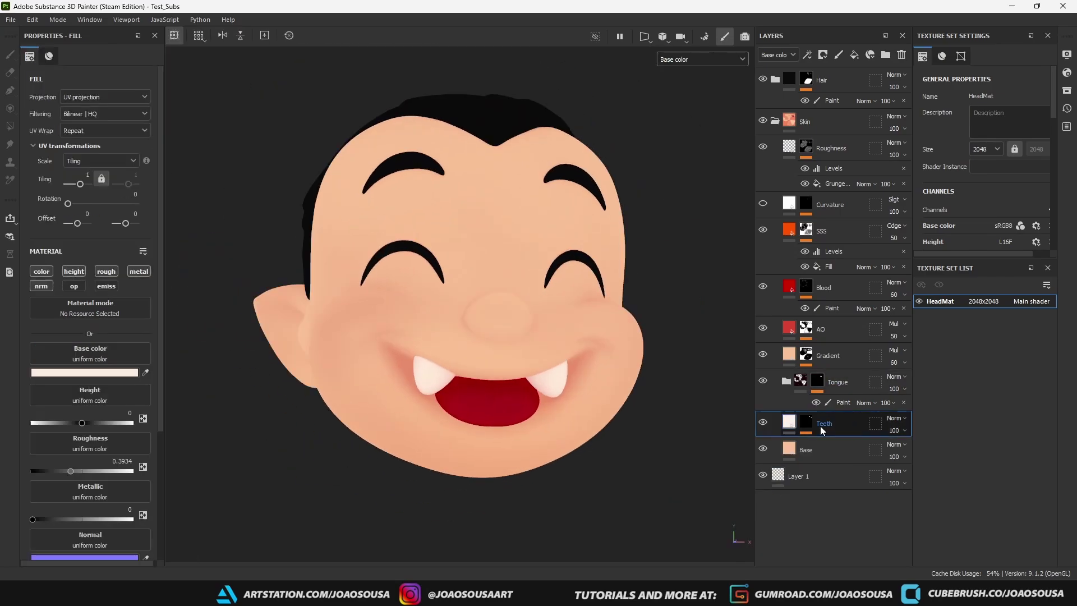
pyautogui.click(895, 460)
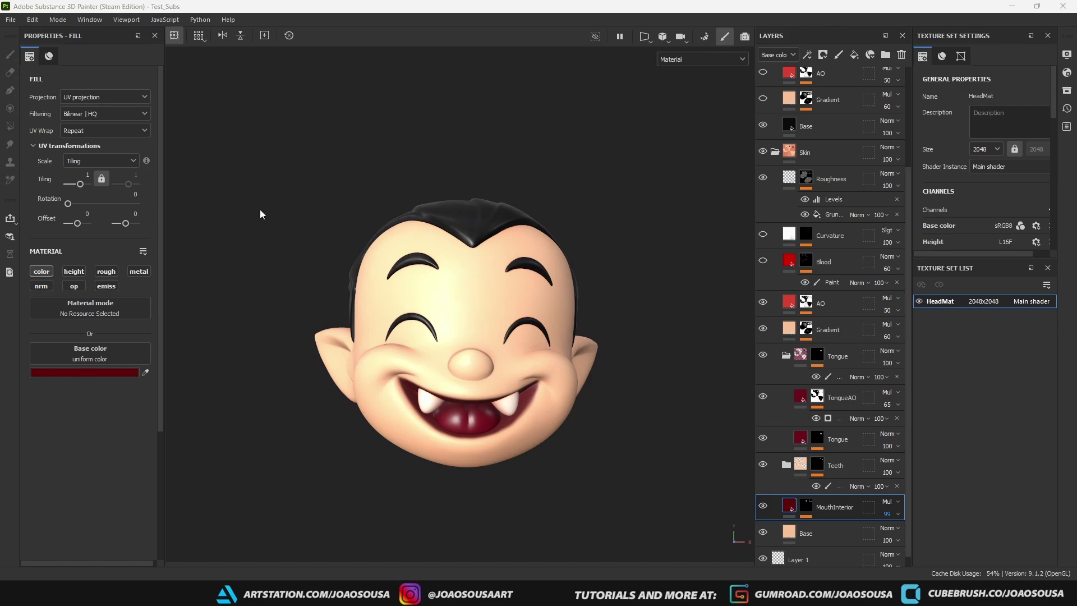
# Export the head mesh without displacement/tessellation
pyautogui.click(12, 20)
pyautogui.click(52, 170)
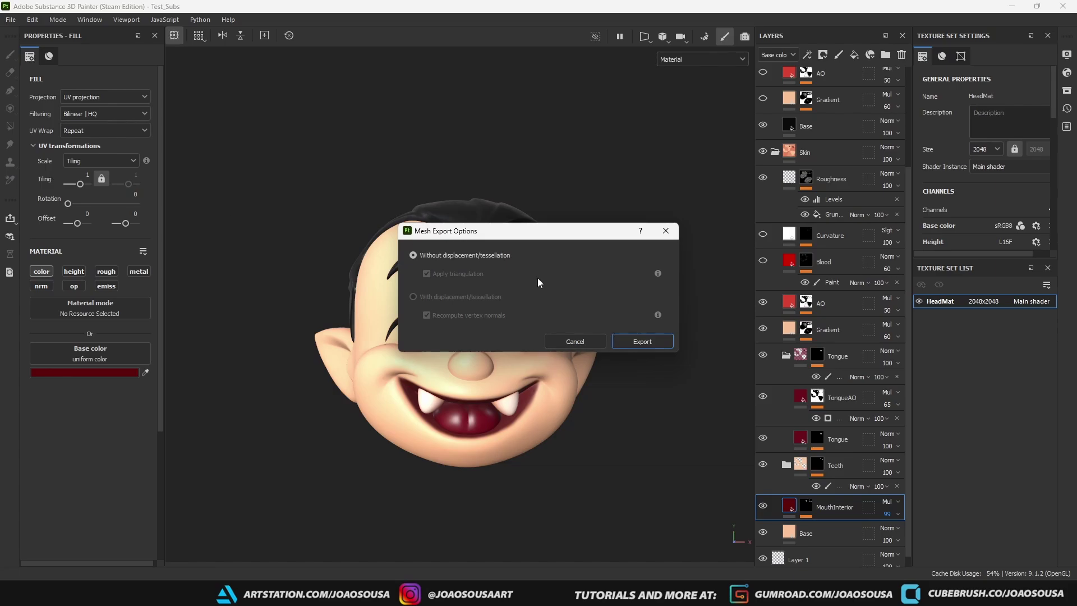
pyautogui.click(634, 342)
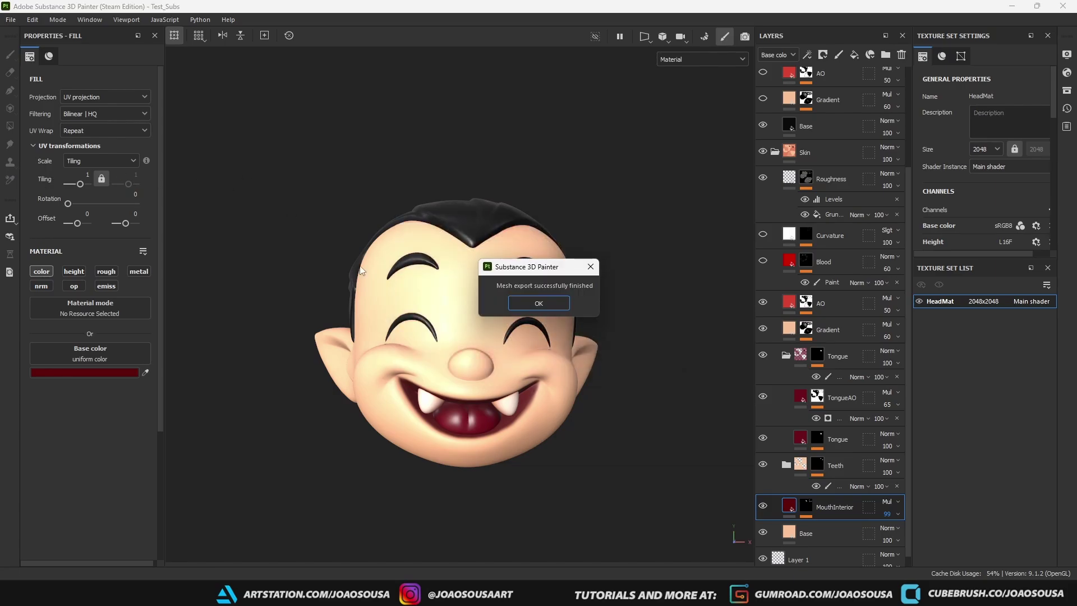
pyautogui.click(539, 303)
# Export the HeadMat textures to the desktop's TexturesTests folder with the PBR Metallic Roughness template as 8-bit png
pyautogui.click(11, 20)
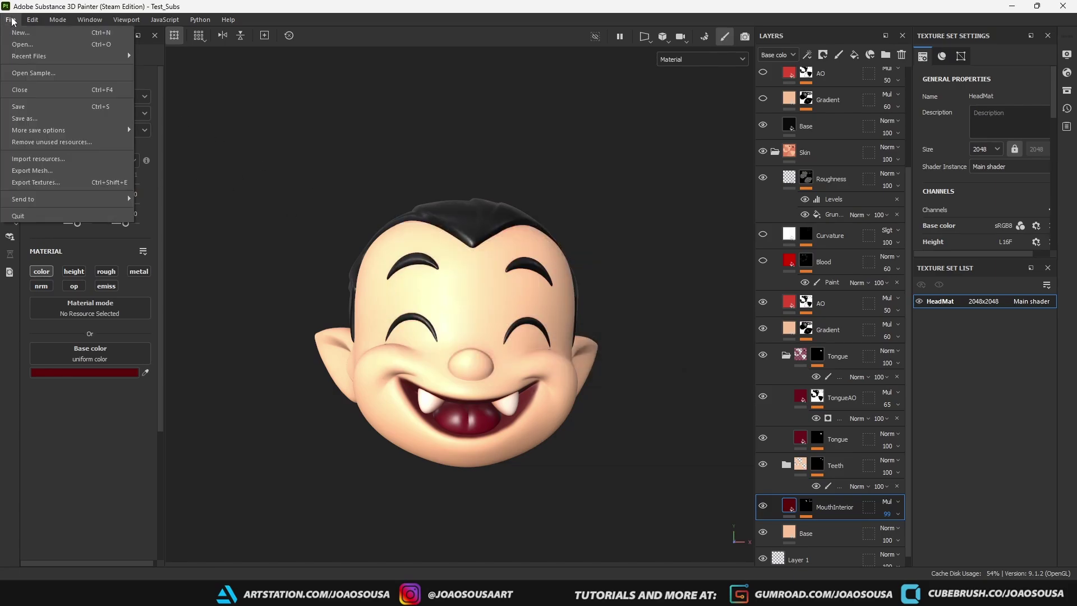
pyautogui.click(53, 183)
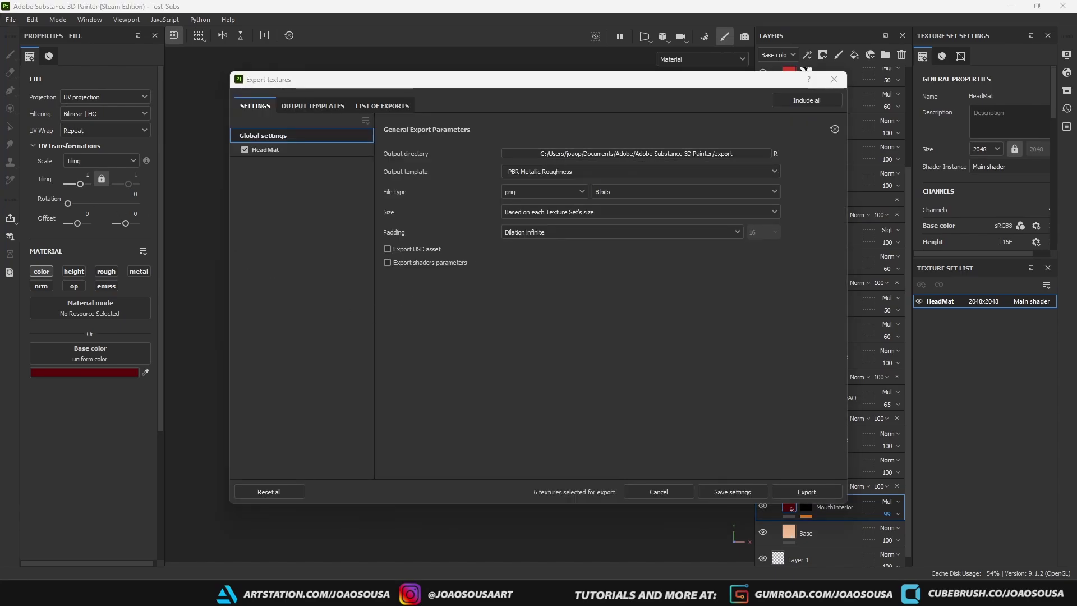
pyautogui.press('Return')
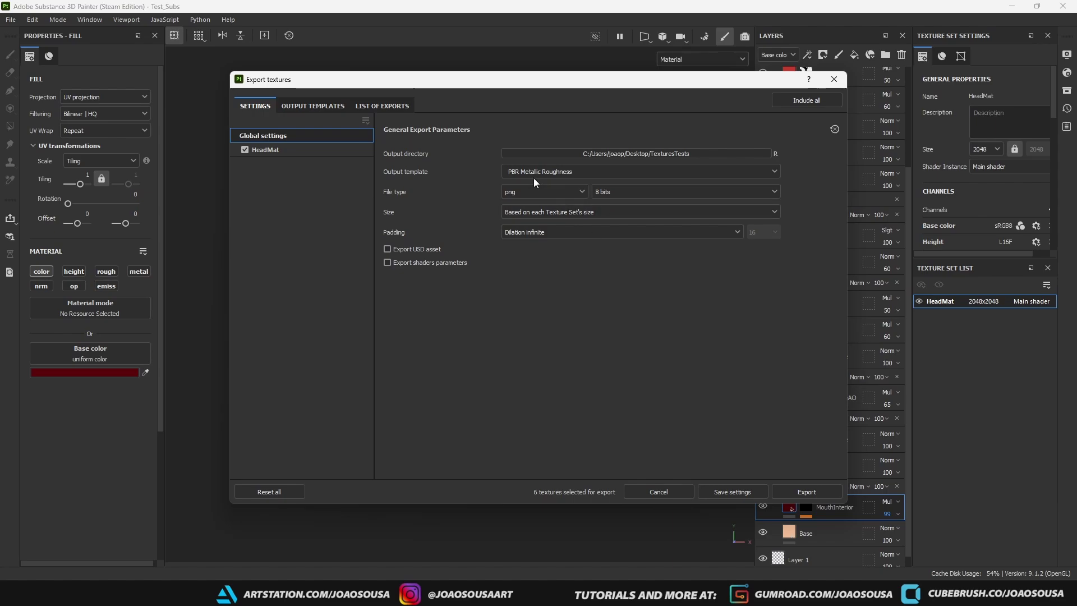
pyautogui.click(649, 174)
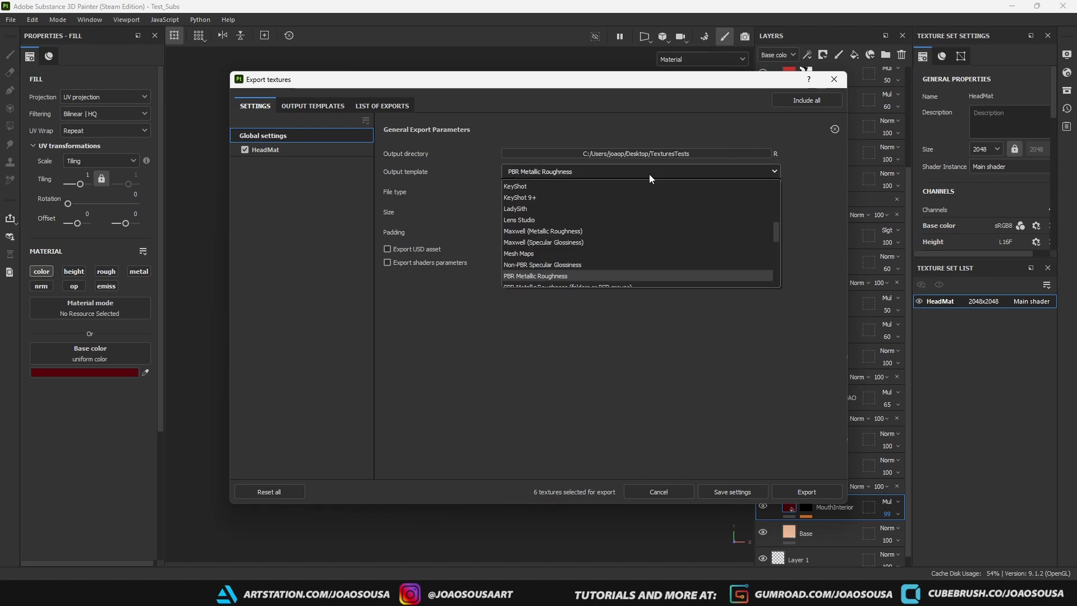
pyautogui.click(649, 174)
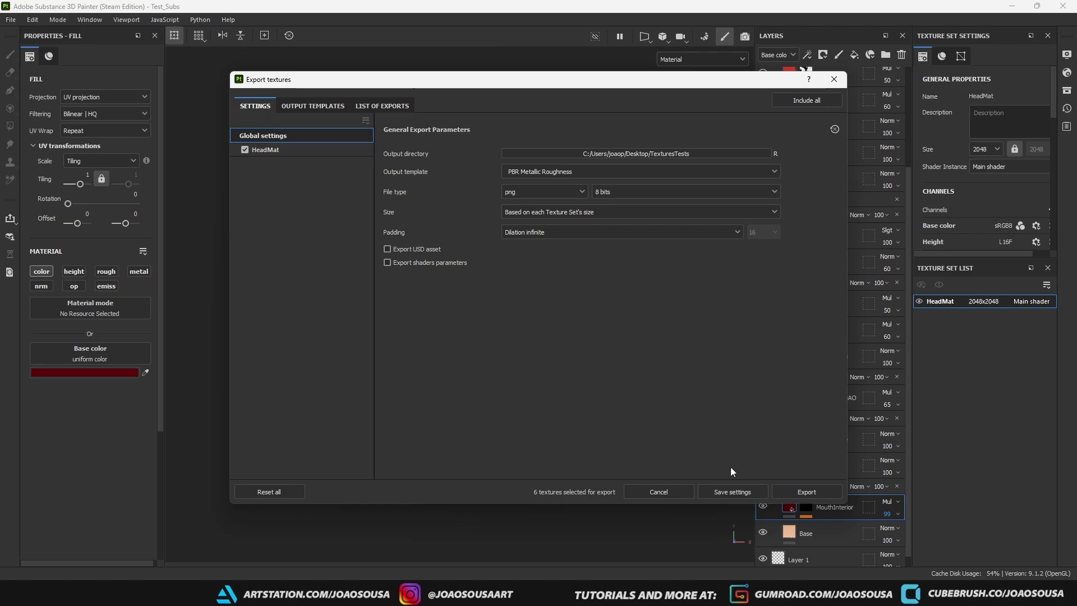
pyautogui.click(804, 490)
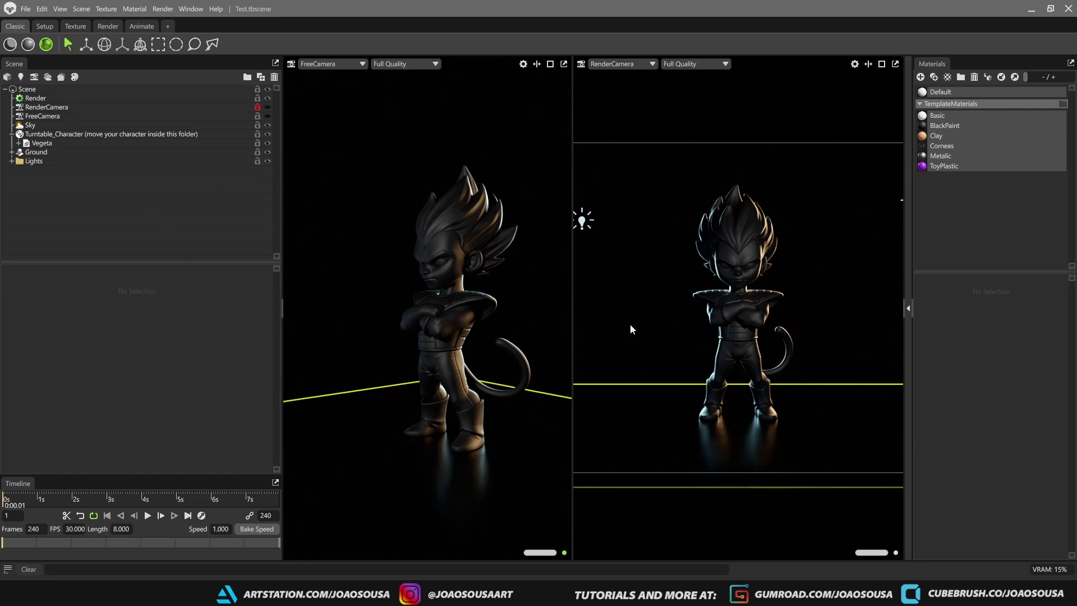
# Switch to Marmoset Toolbag, collapse the Vegeta reference's hierarchy, and import Head_low.fbx into the turntable scene
pyautogui.click(452, 324)
pyautogui.click(339, 233)
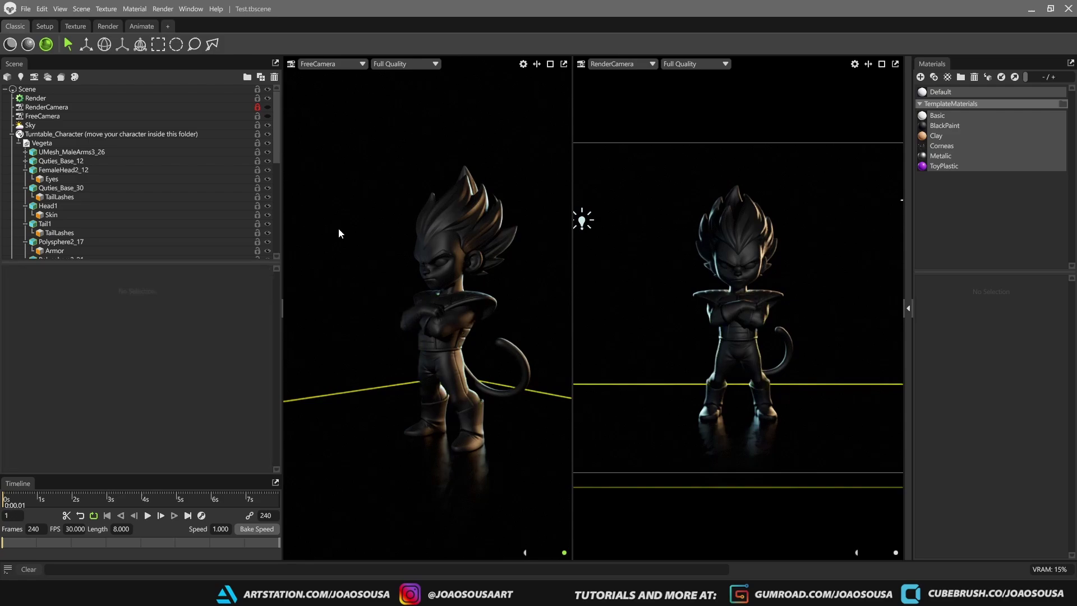
pyautogui.click(19, 144)
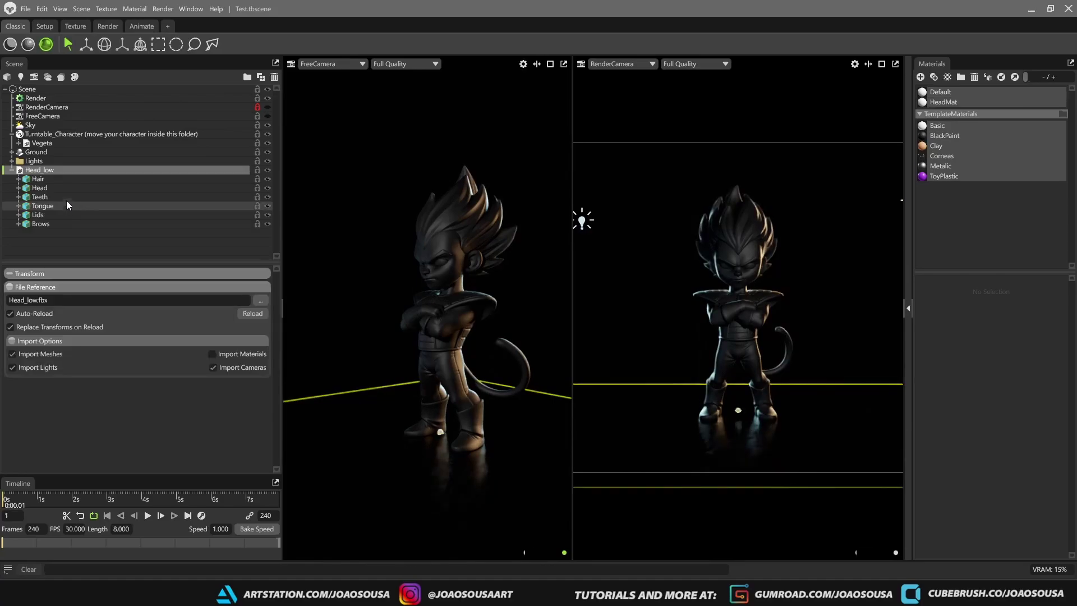
pyautogui.doubleClick(45, 170)
pyautogui.write('rl')
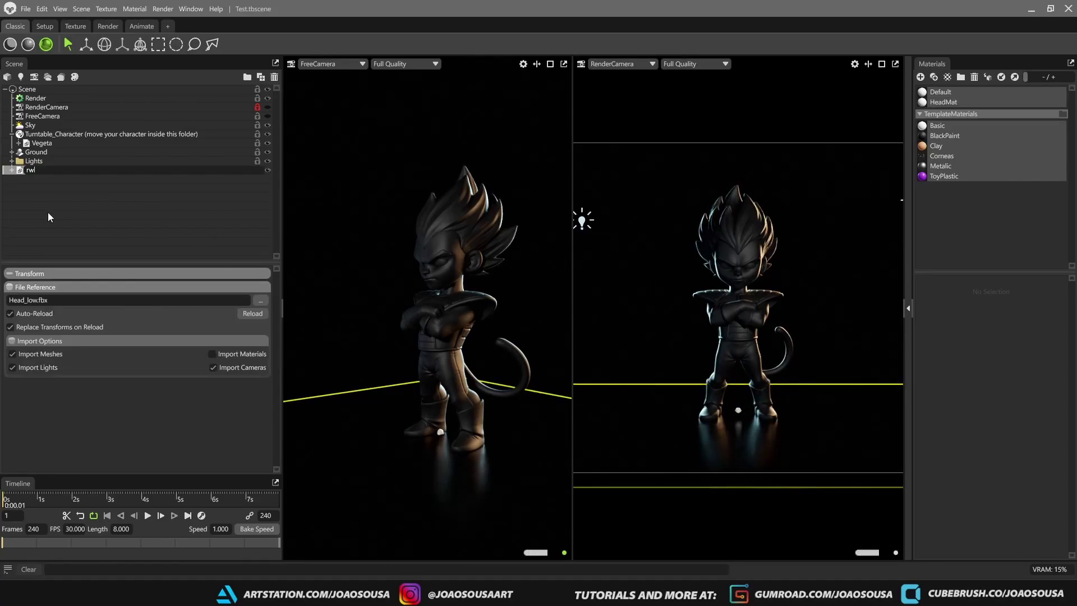
pyautogui.press('Escape')
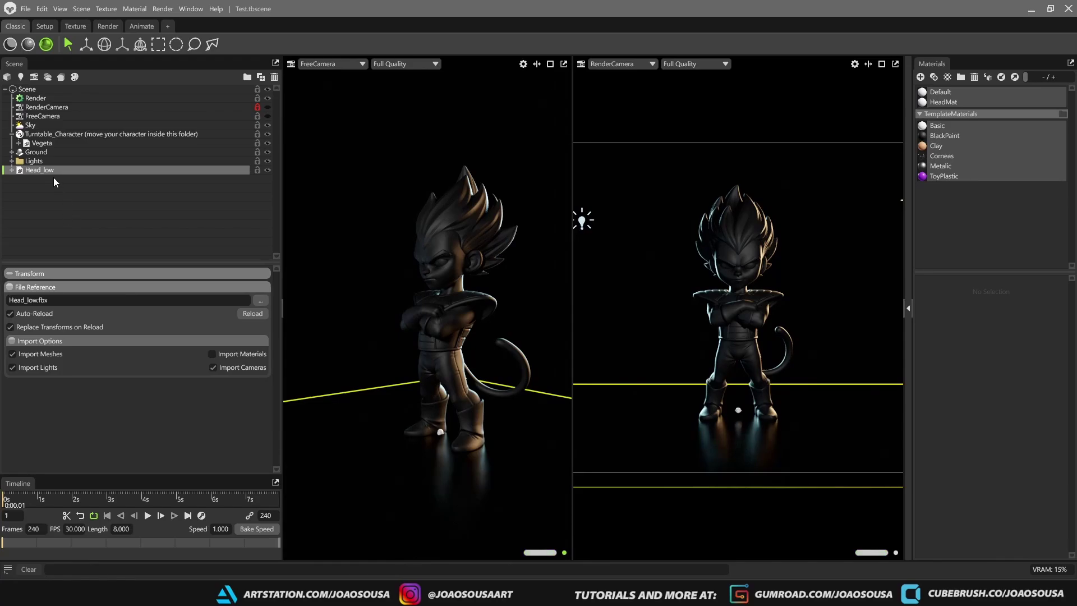
# Scale up the Head_low mesh and lower it so it overlaps the Vegeta reference's head
pyautogui.press('r')
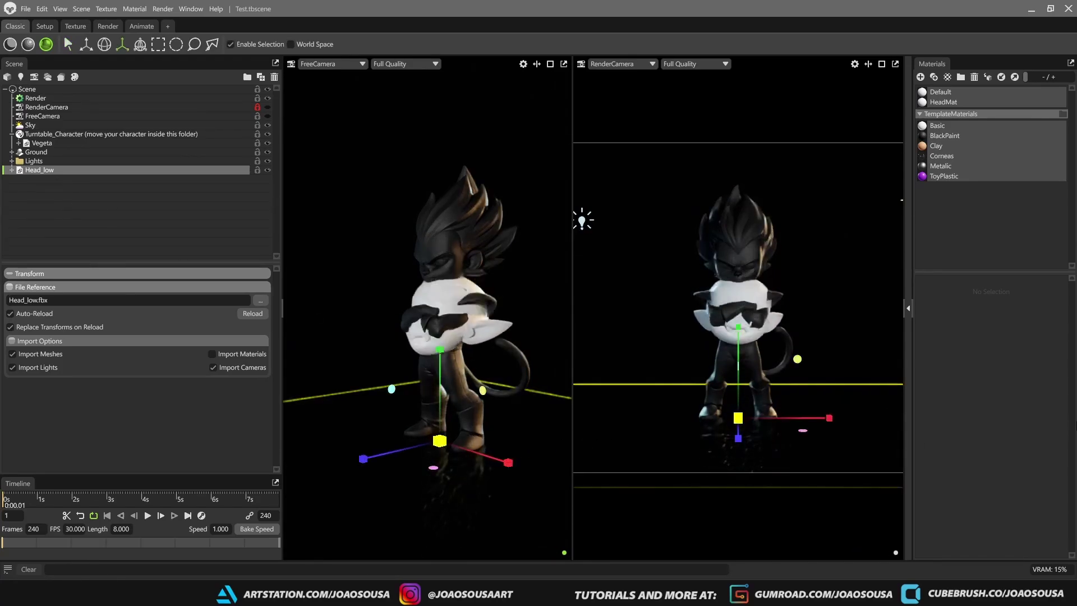
pyautogui.moveTo(440, 441); pyautogui.dragTo(477, 433)
pyautogui.press('w')
pyautogui.moveTo(440, 372); pyautogui.dragTo(443, 435)
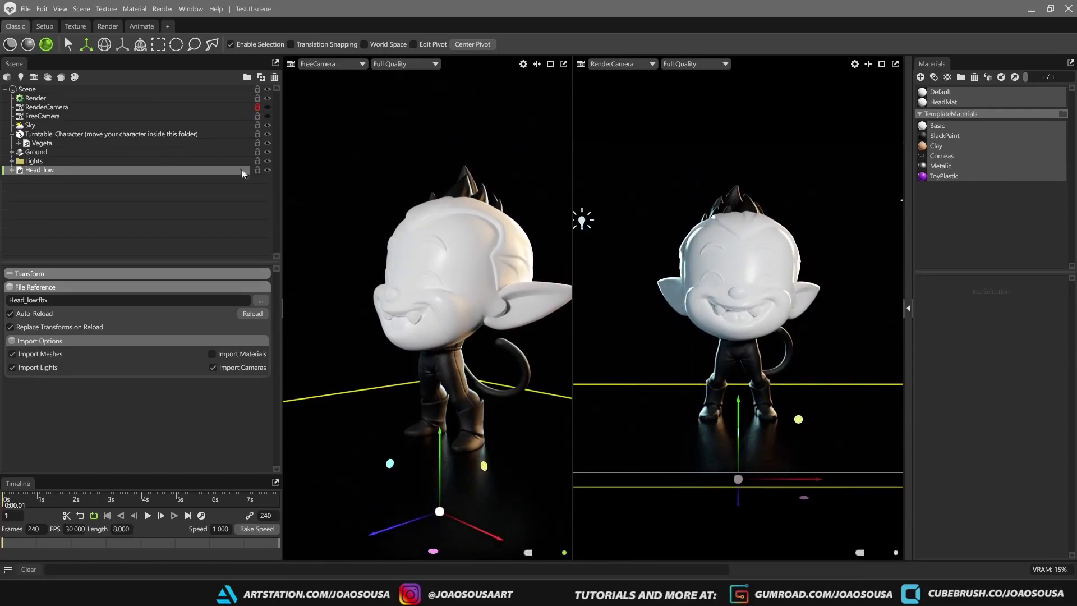
# Move Head_low into the Turntable_Character folder and delete the Vegeta reference
pyautogui.moveTo(43, 172); pyautogui.dragTo(44, 140)
pyautogui.click(45, 152)
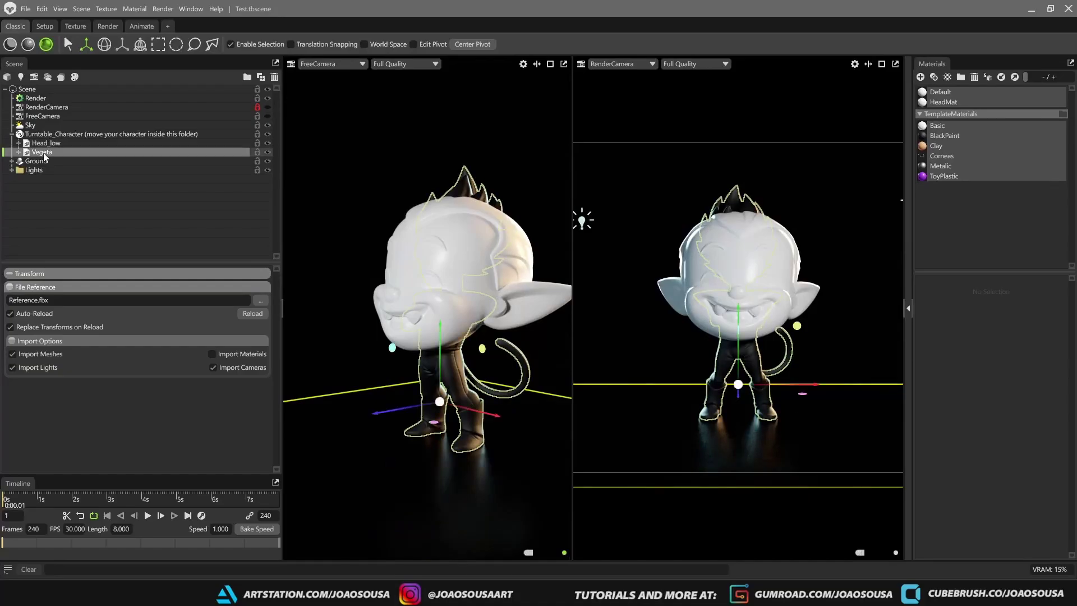
pyautogui.press('Delete')
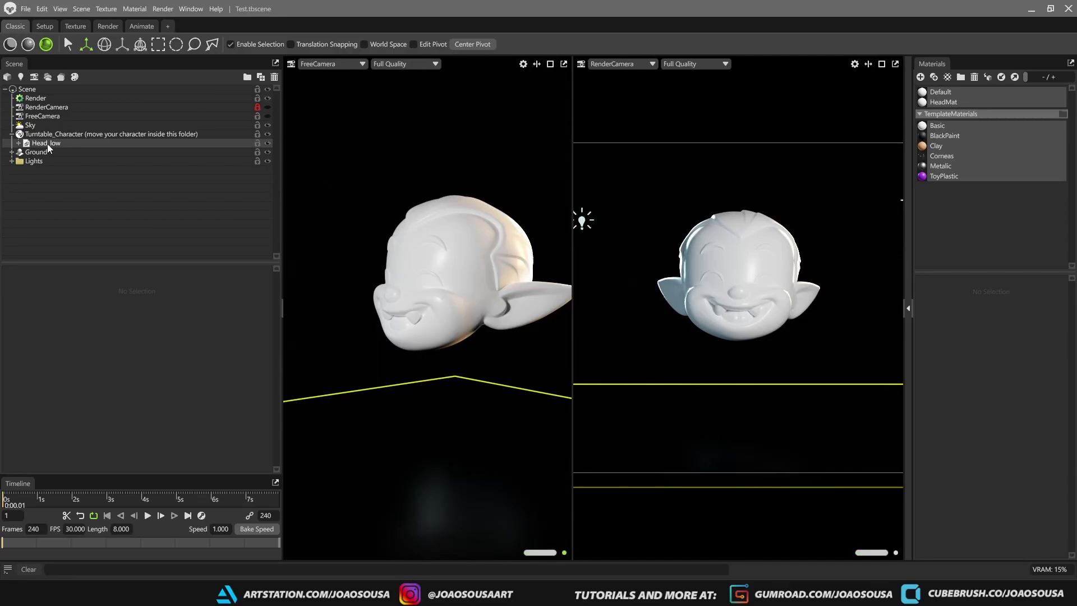
# Preview the head's turntable spin and check the turntable's Enable option by switching it off and back on
pyautogui.press('space')
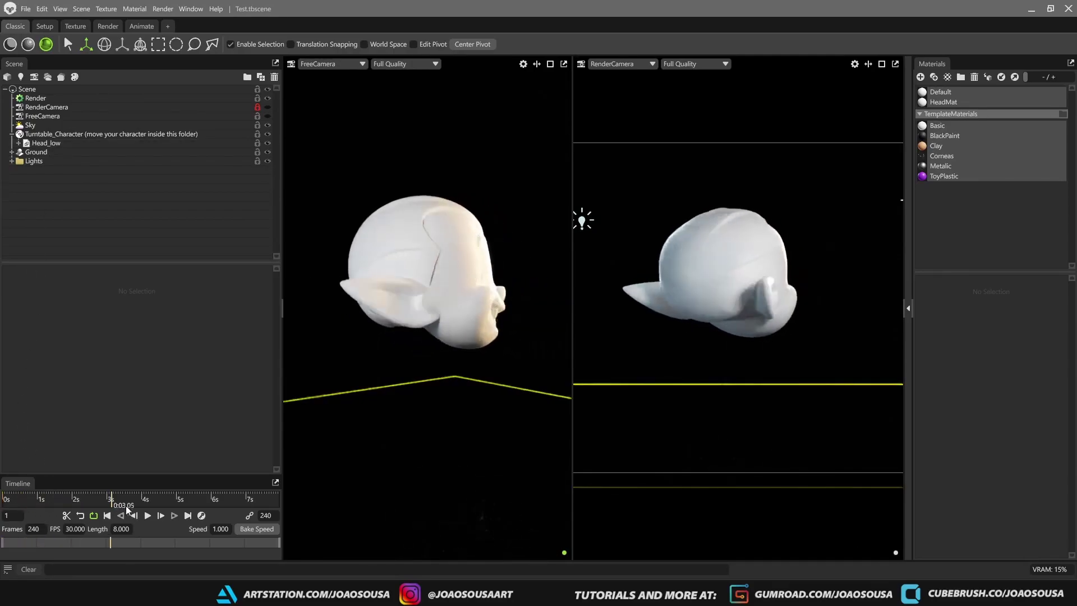
pyautogui.press('space')
pyautogui.click(53, 134)
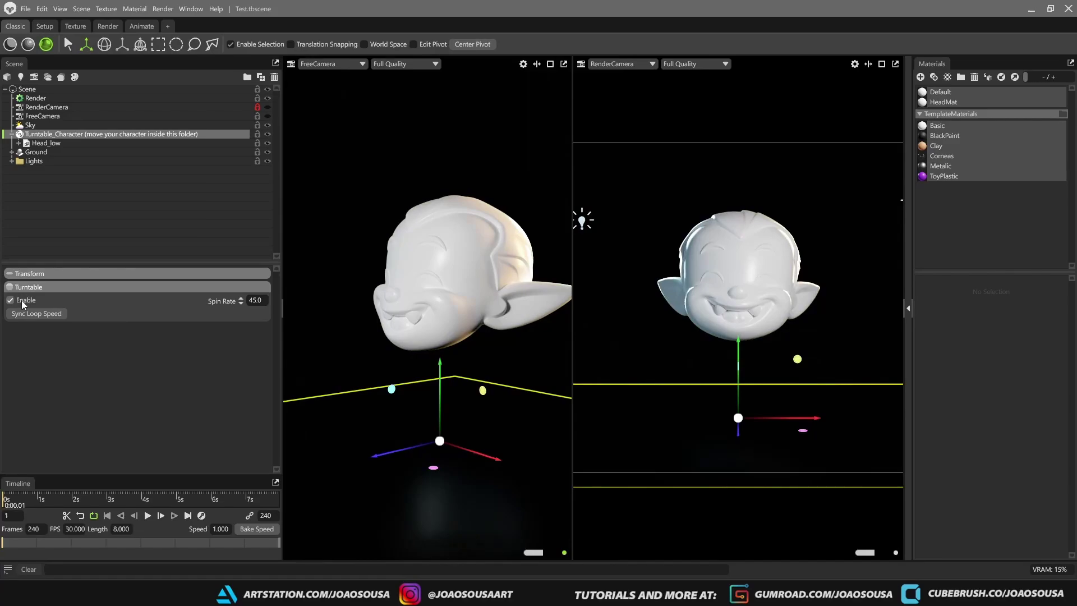
pyautogui.click(23, 302)
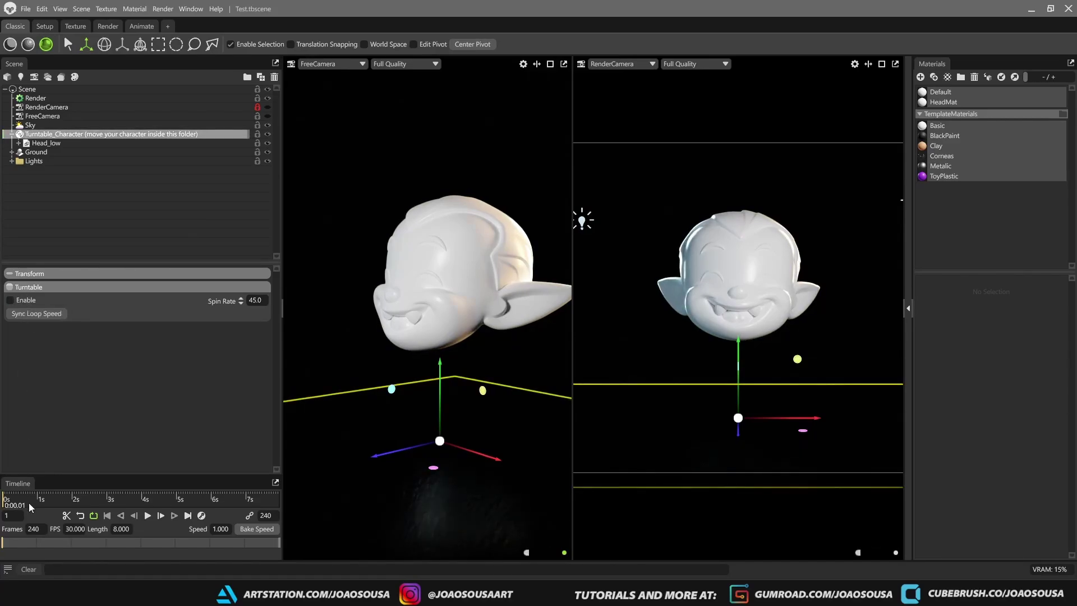
pyautogui.click(23, 303)
# Copy the Basic template material's settings and paste them onto the HeadMat material
pyautogui.rightClick(941, 129)
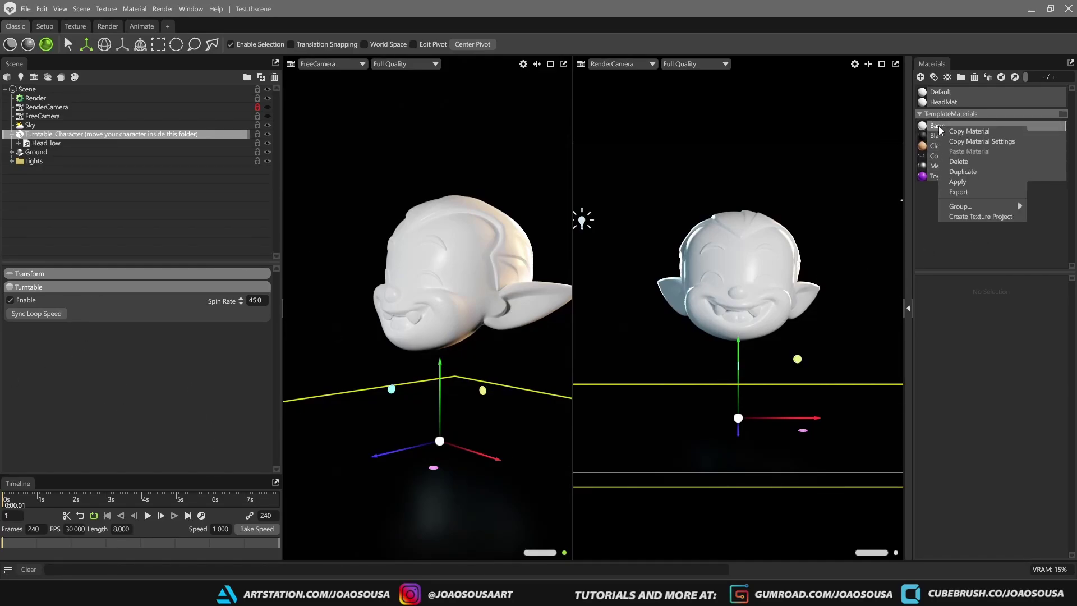
pyautogui.click(974, 141)
pyautogui.click(941, 103)
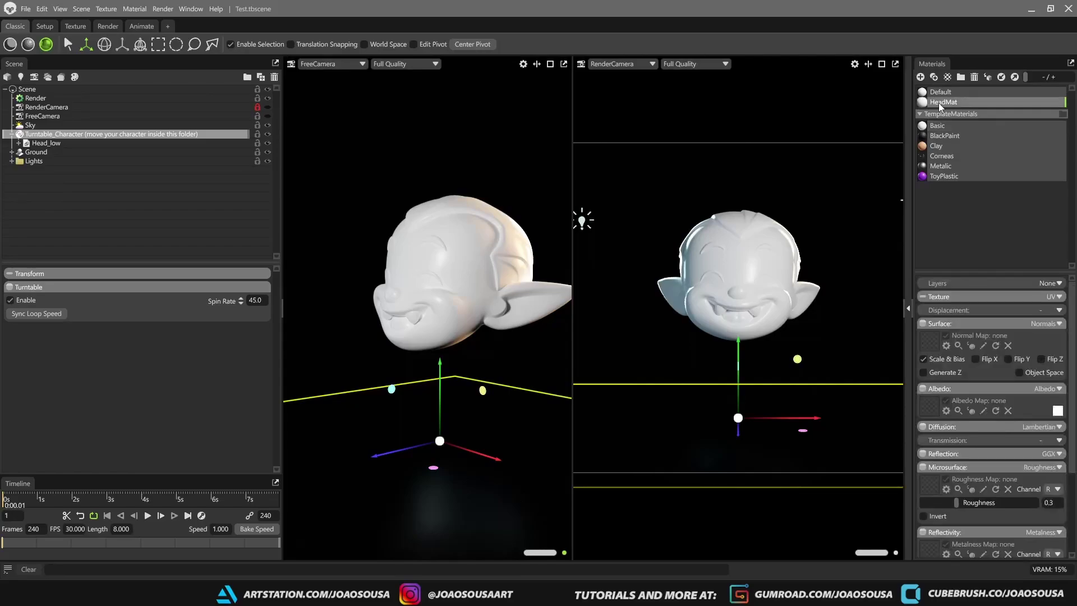
pyautogui.rightClick(941, 106)
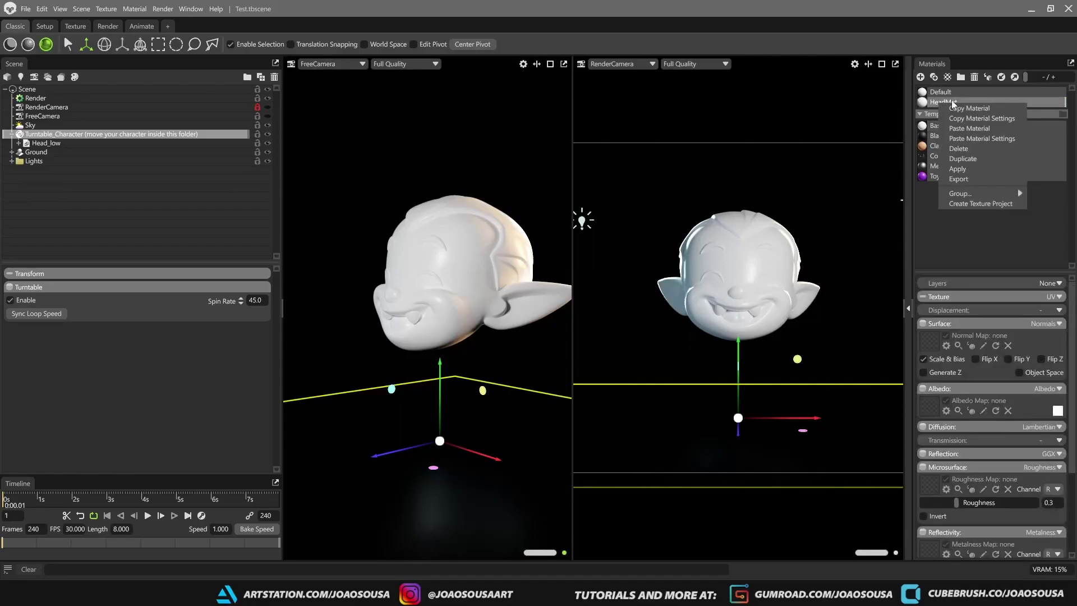
pyautogui.click(975, 140)
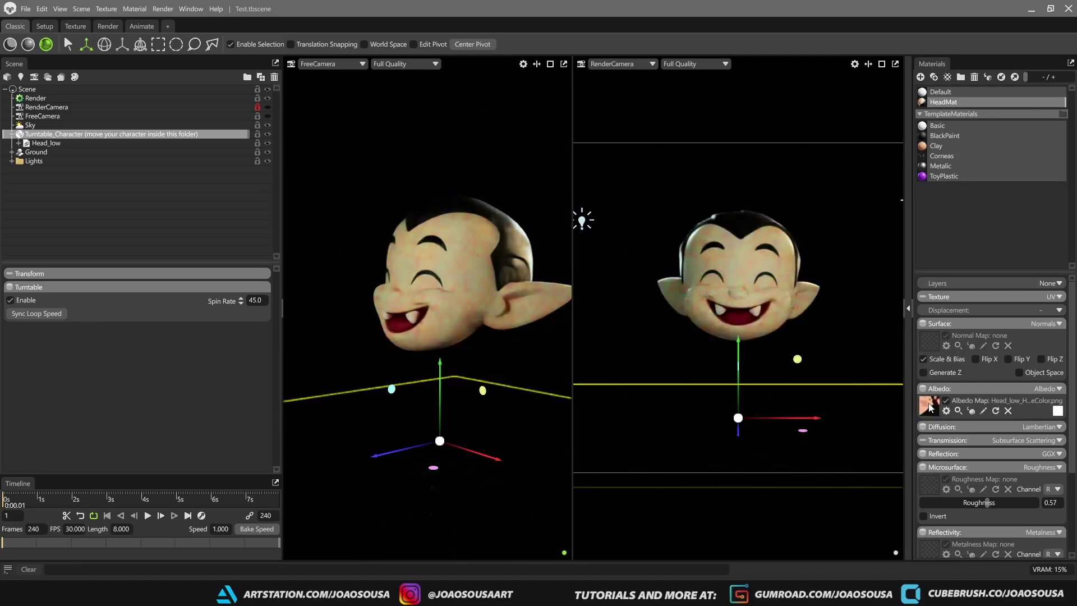
# Assign the exported Head_low roughness texture to HeadMat's Roughness Map slot
pyautogui.scroll(-4, 1063, 460)
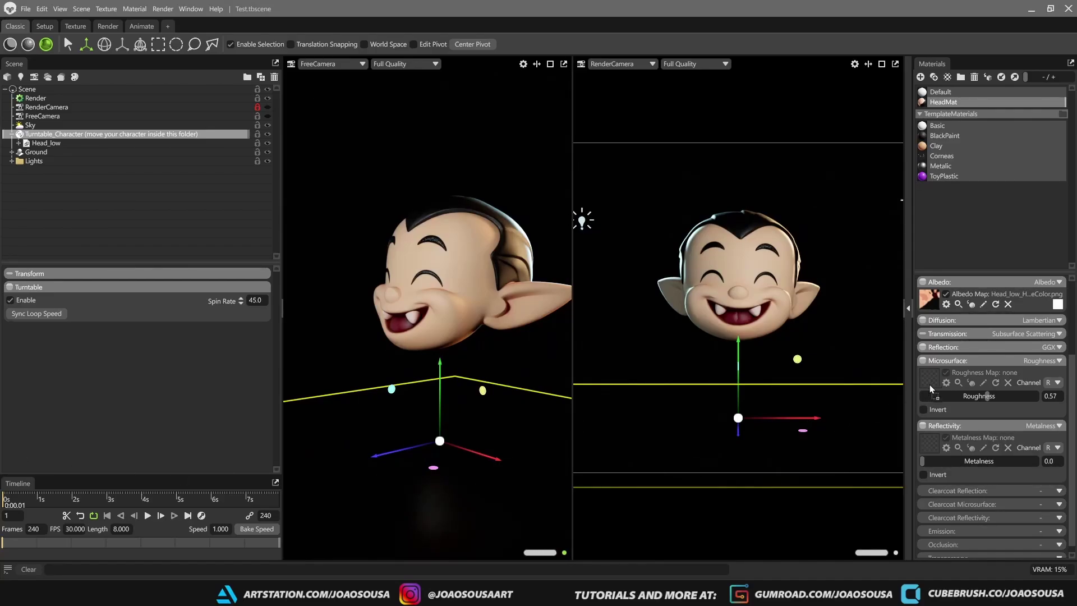
pyautogui.moveTo(931, 388); pyautogui.dragTo(925, 382)
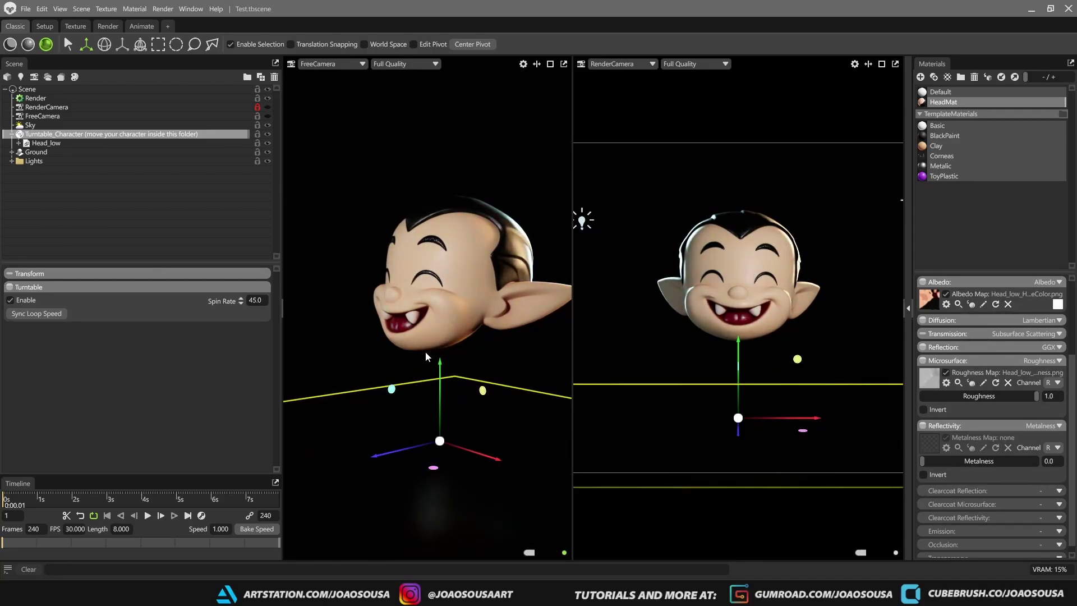
# Examine the head's shading and roughness up close from several angles while scrubbing and playing the turntable animation
pyautogui.moveTo(426, 356)
pyautogui.mouseDown()
pyautogui.moveTo(443, 336)
pyautogui.moveTo(426, 337)
pyautogui.mouseUp()
pyautogui.scroll(3, 449, 334)
pyautogui.click(59, 501)
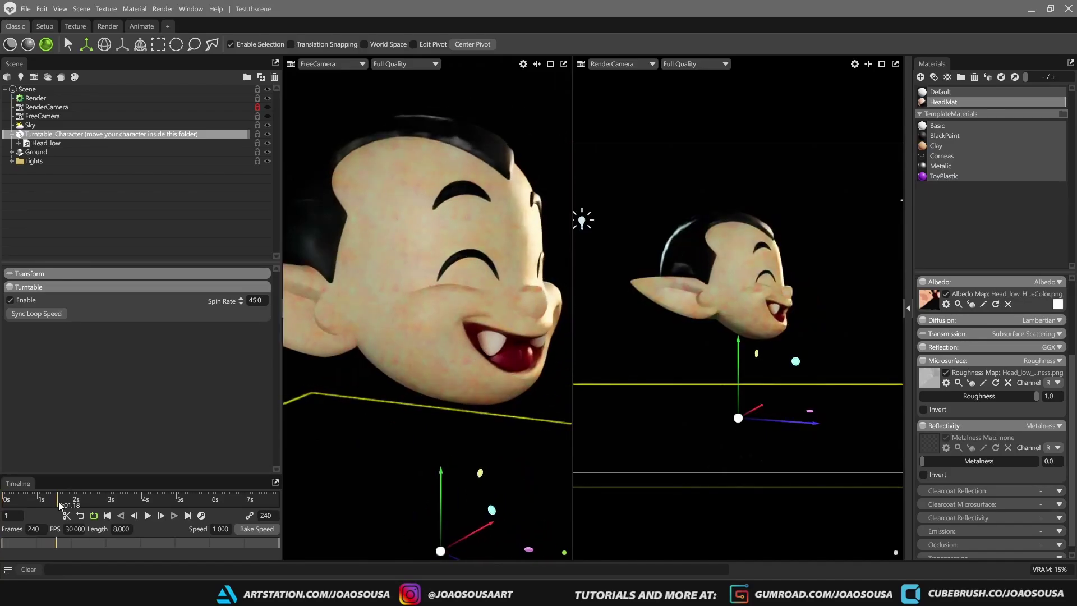
pyautogui.moveTo(59, 503); pyautogui.dragTo(119, 508)
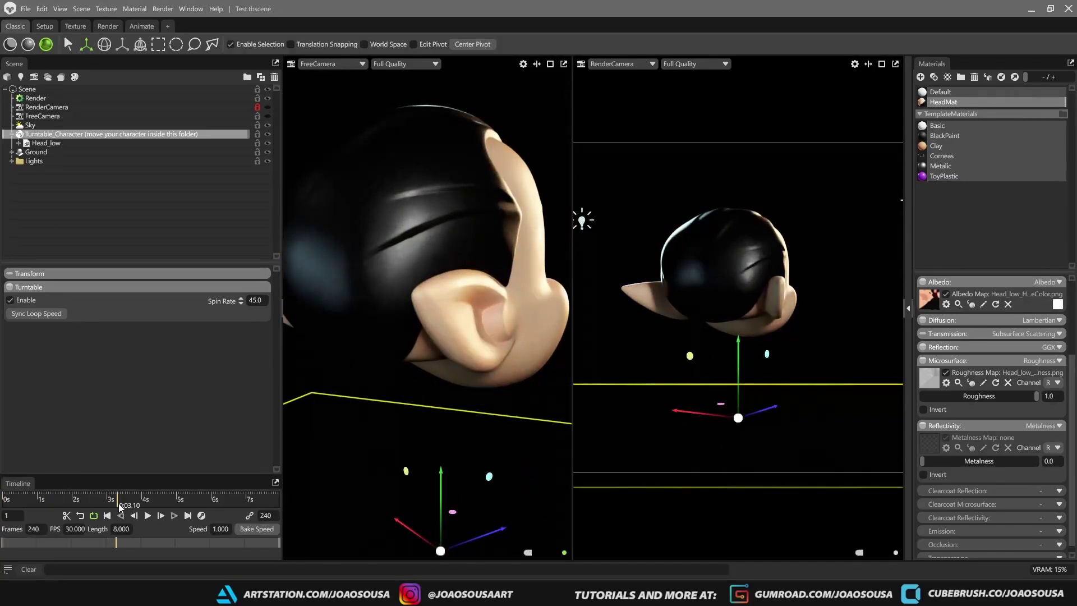
pyautogui.press('space')
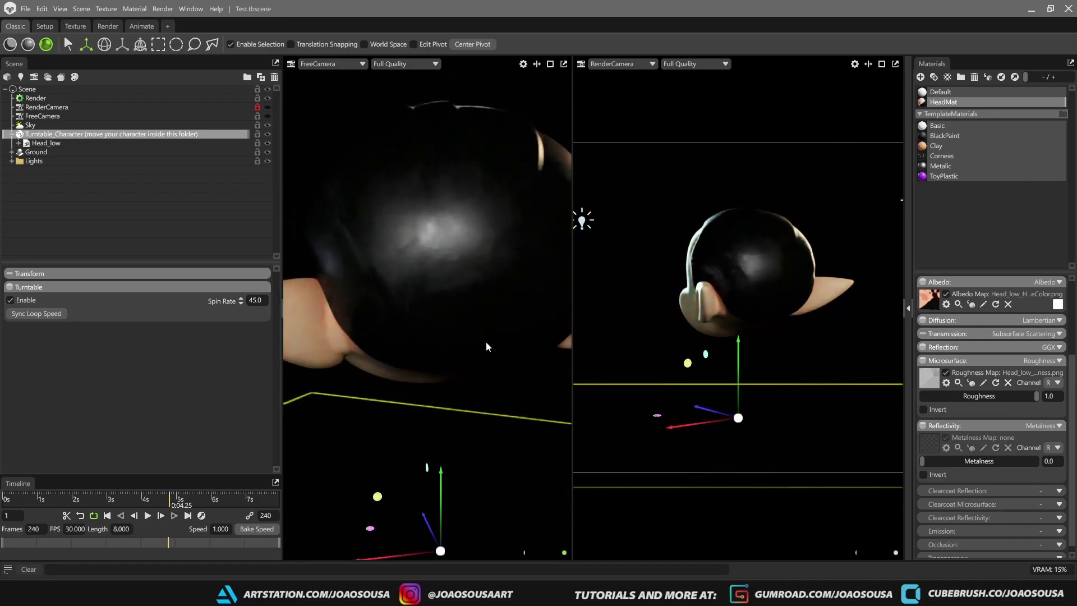
pyautogui.moveTo(449, 341); pyautogui.dragTo(438, 334)
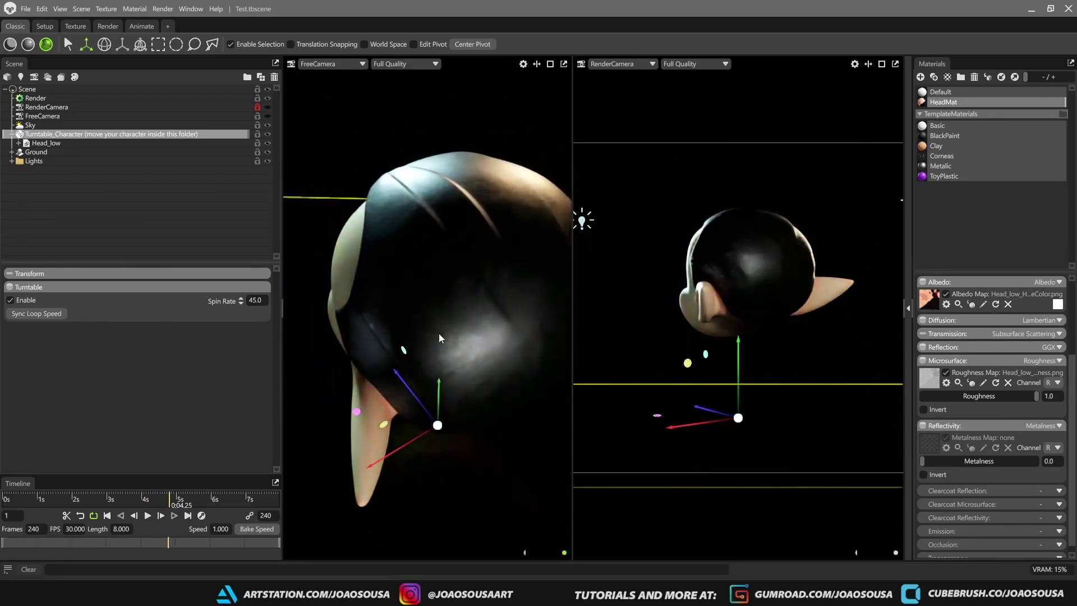
pyautogui.moveTo(508, 419); pyautogui.dragTo(208, 486)
# Expand the Lights folder, maximize the RenderCamera view, and hide the sky and every light except RimWarm
pyautogui.click(112, 224)
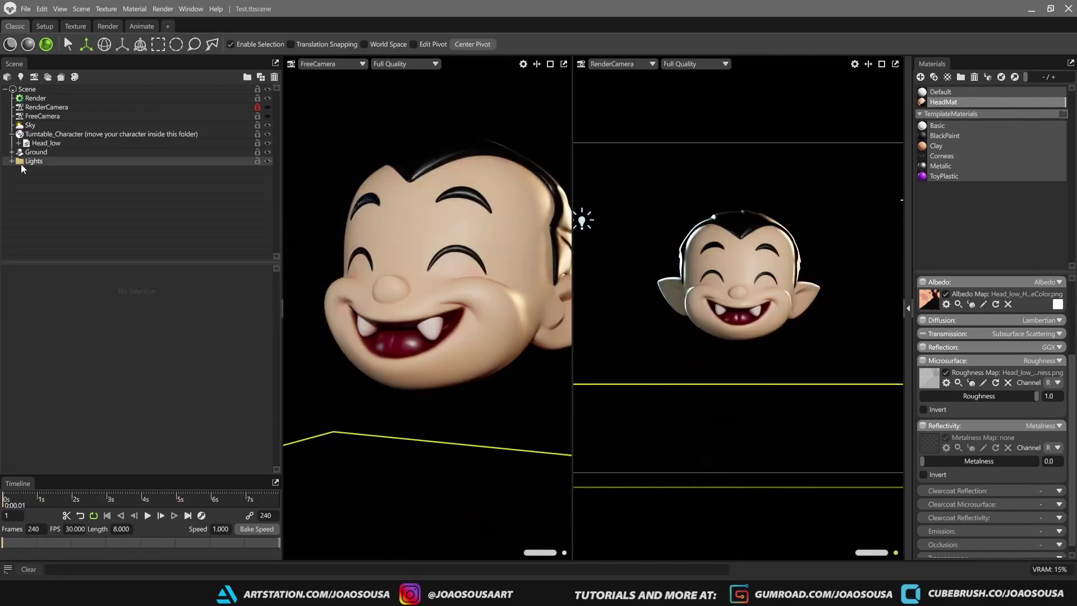
pyautogui.click(11, 161)
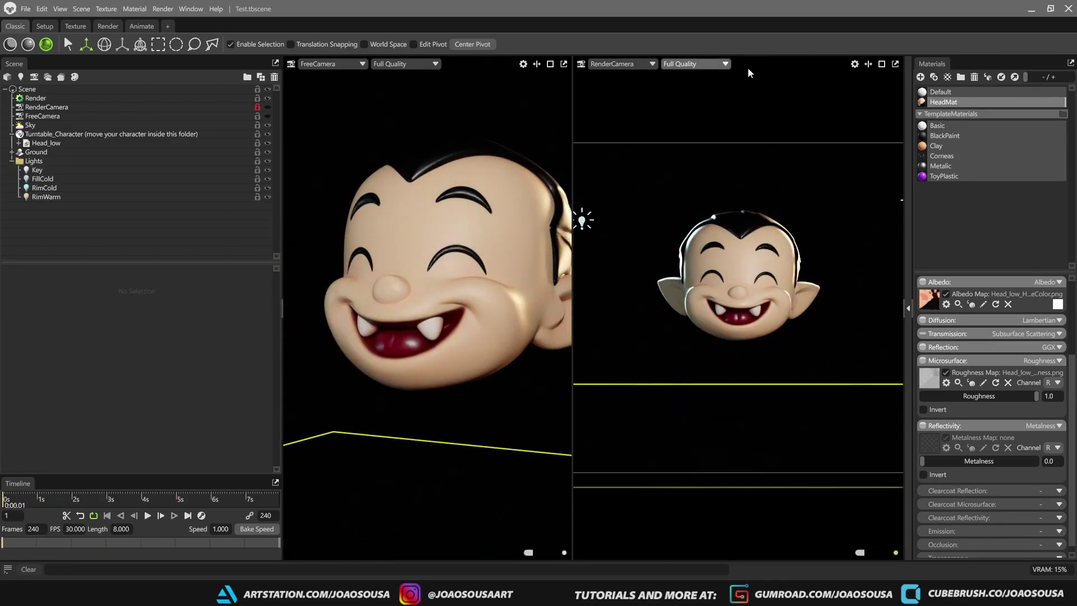
pyautogui.click(882, 64)
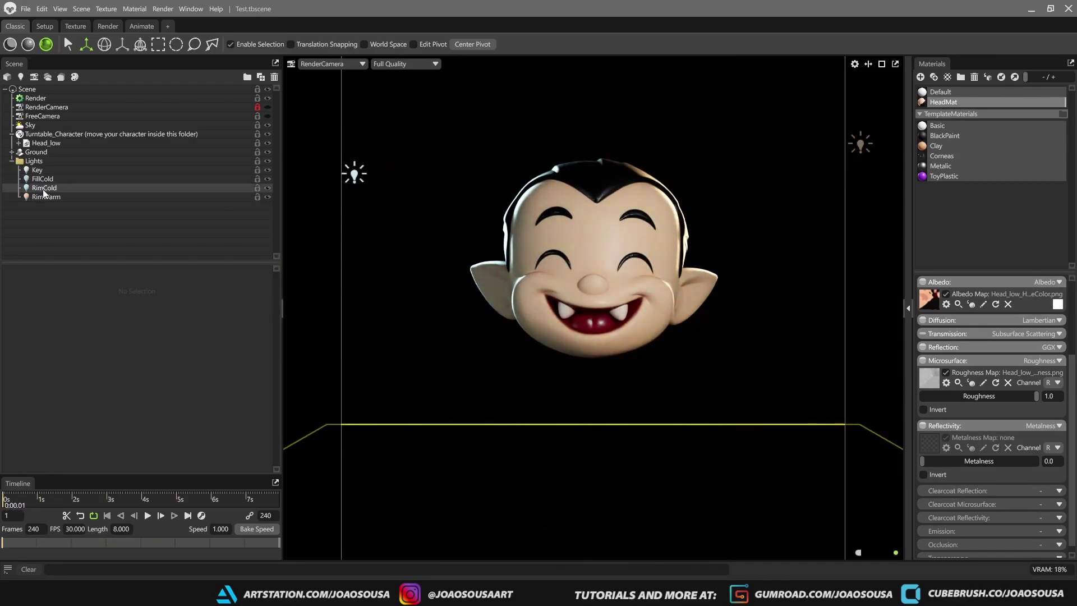
pyautogui.click(48, 171)
pyautogui.click(268, 170)
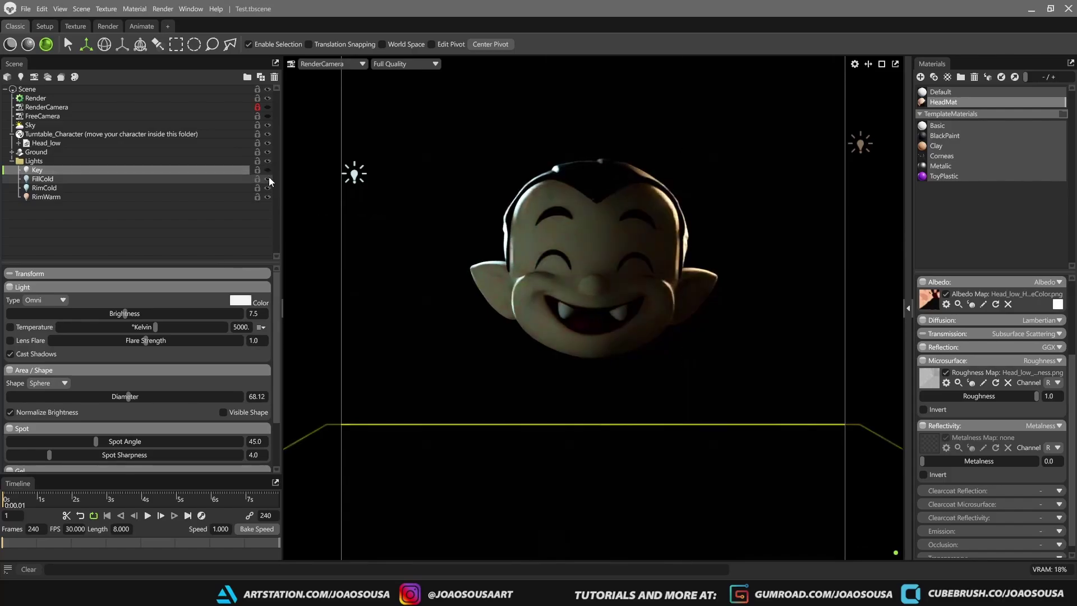
pyautogui.click(268, 187)
pyautogui.click(268, 179)
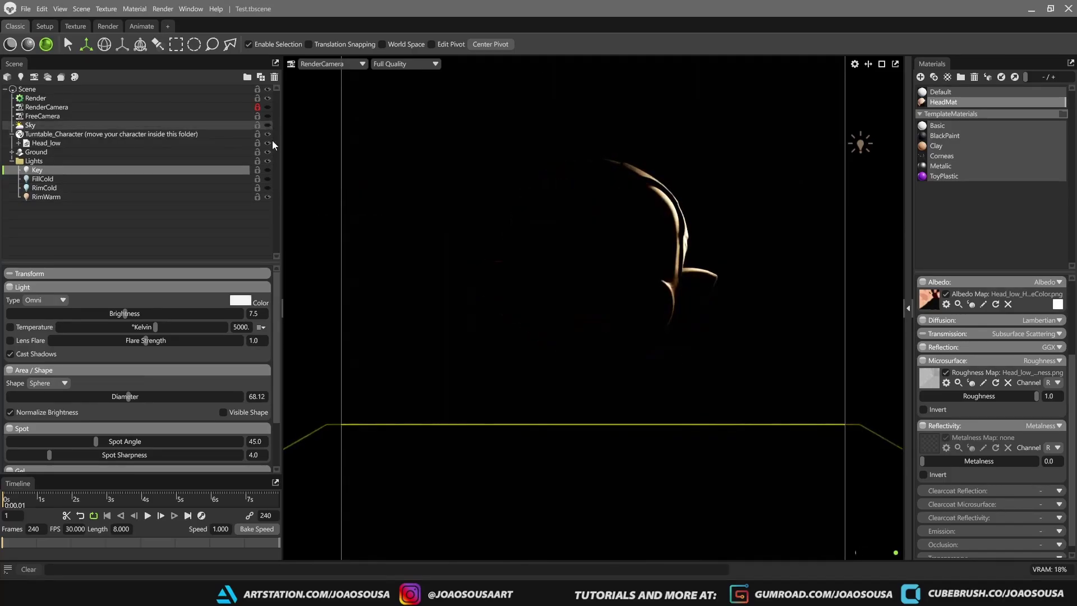
# Move the RimWarm light slightly lower and closer to the head and change its colour to pinkish purple (ea85ff)
pyautogui.click(861, 144)
pyautogui.moveTo(862, 144); pyautogui.dragTo(831, 180)
pyautogui.click(241, 300)
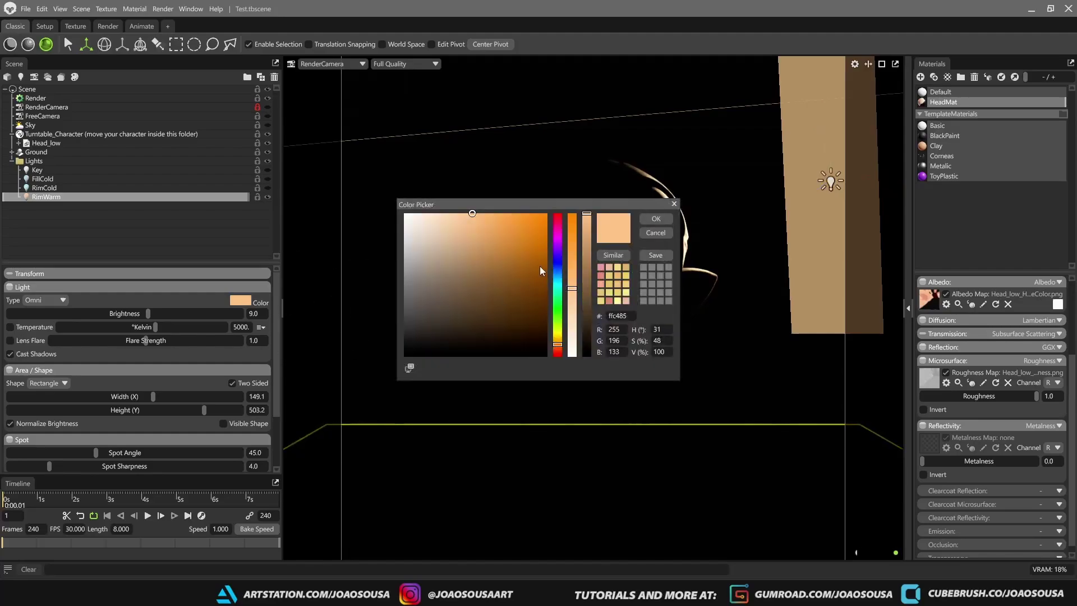
pyautogui.click(558, 235)
pyautogui.moveTo(558, 235)
pyautogui.mouseDown()
pyautogui.moveTo(559, 217)
pyautogui.moveTo(391, 185)
pyautogui.mouseUp()
pyautogui.click(558, 226)
pyautogui.click(477, 200)
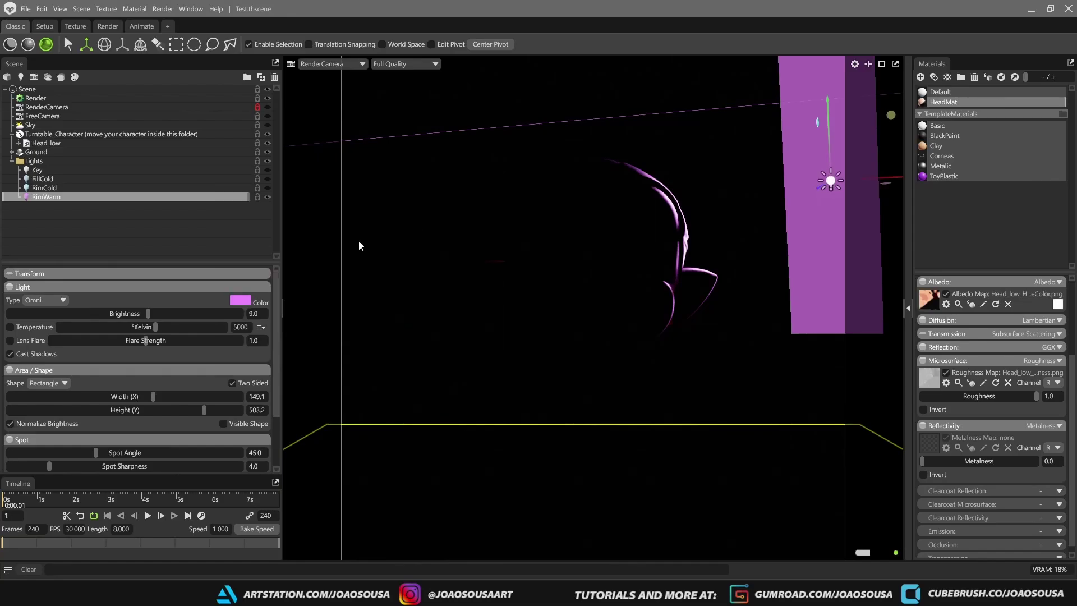
# Raise RimWarm's brightness to 9.384, set its area size to 148.5 by 709.8, and nudge it closer to the head
pyautogui.moveTo(148, 314); pyautogui.dragTo(154, 314)
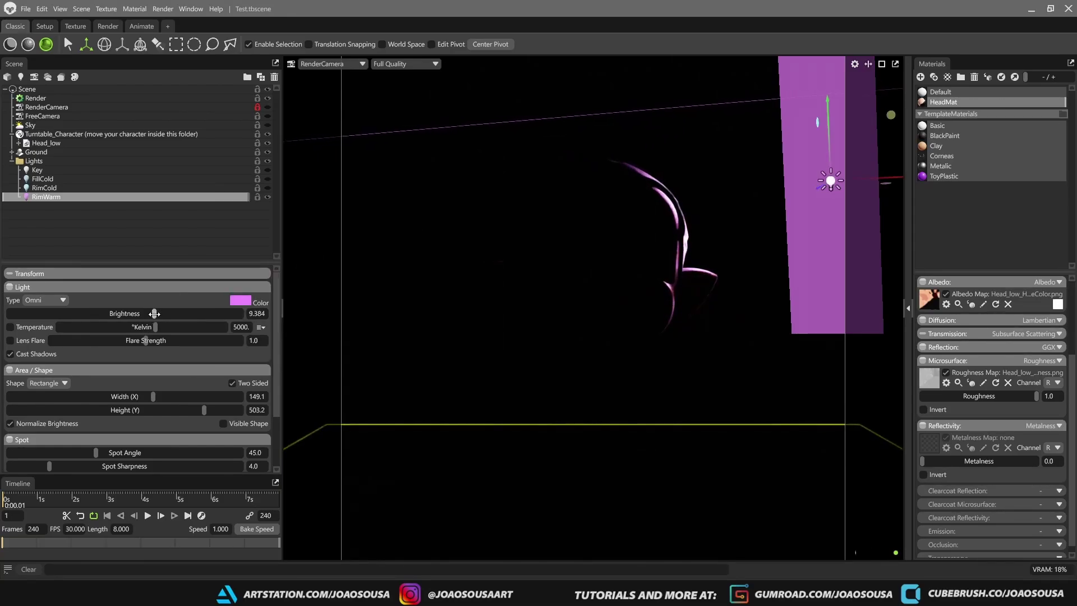
pyautogui.press('r')
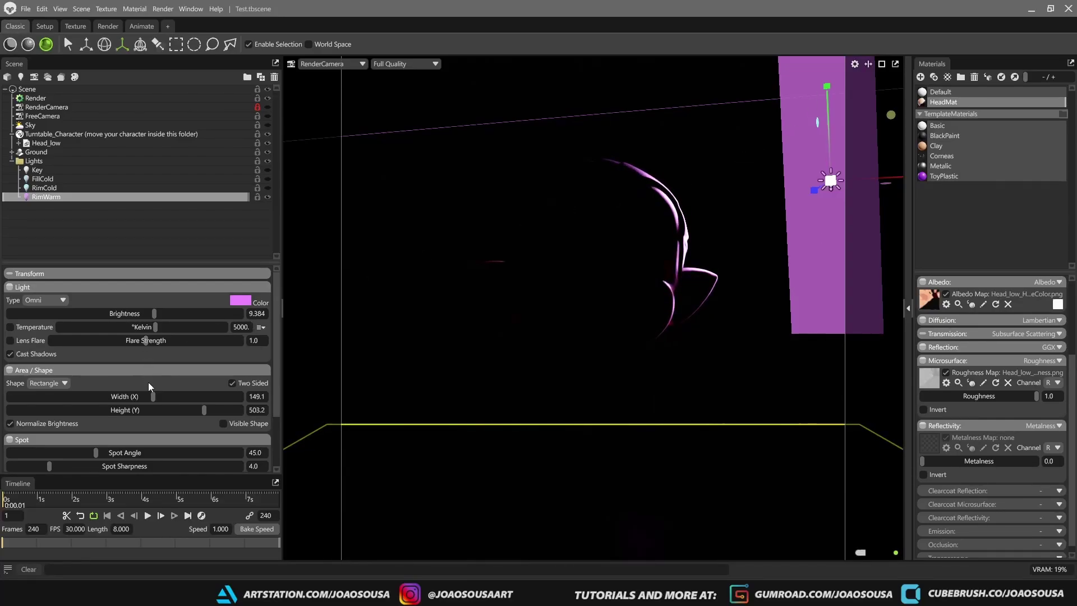
pyautogui.moveTo(152, 397); pyautogui.dragTo(223, 410)
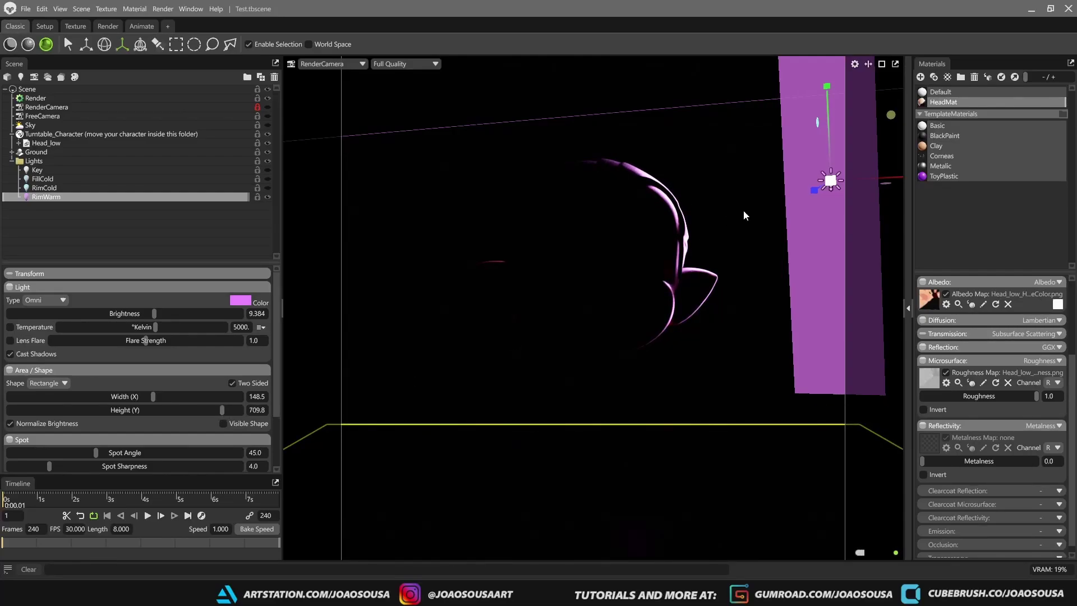
pyautogui.press('w')
pyautogui.moveTo(820, 185); pyautogui.dragTo(815, 195)
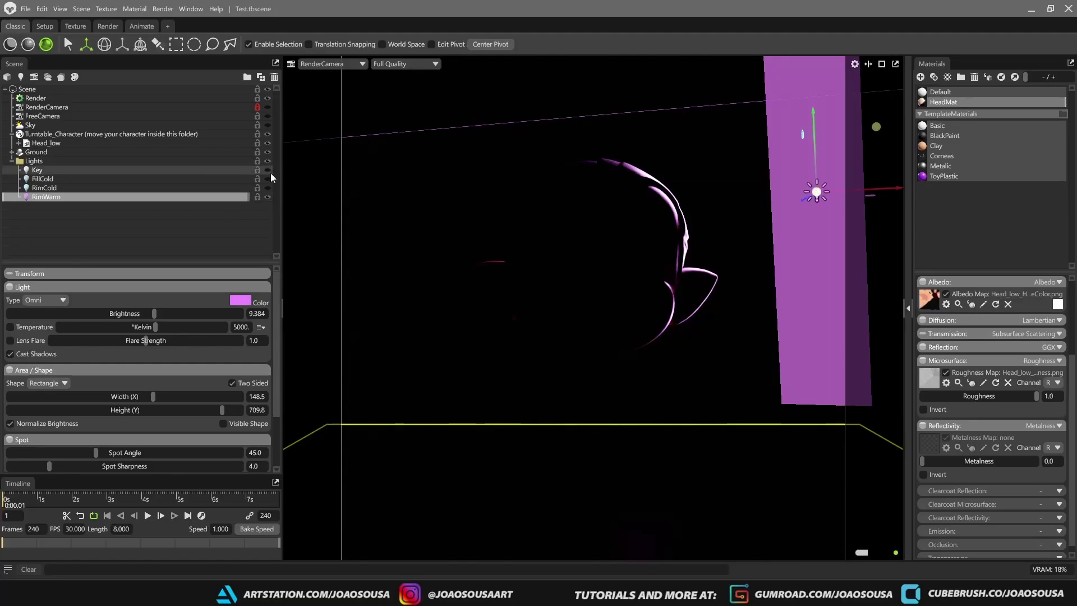
# Show RimCold with RimWarm hidden, lower it beside the head, and change its colour to a saturated green
pyautogui.click(268, 188)
pyautogui.click(268, 197)
pyautogui.click(359, 174)
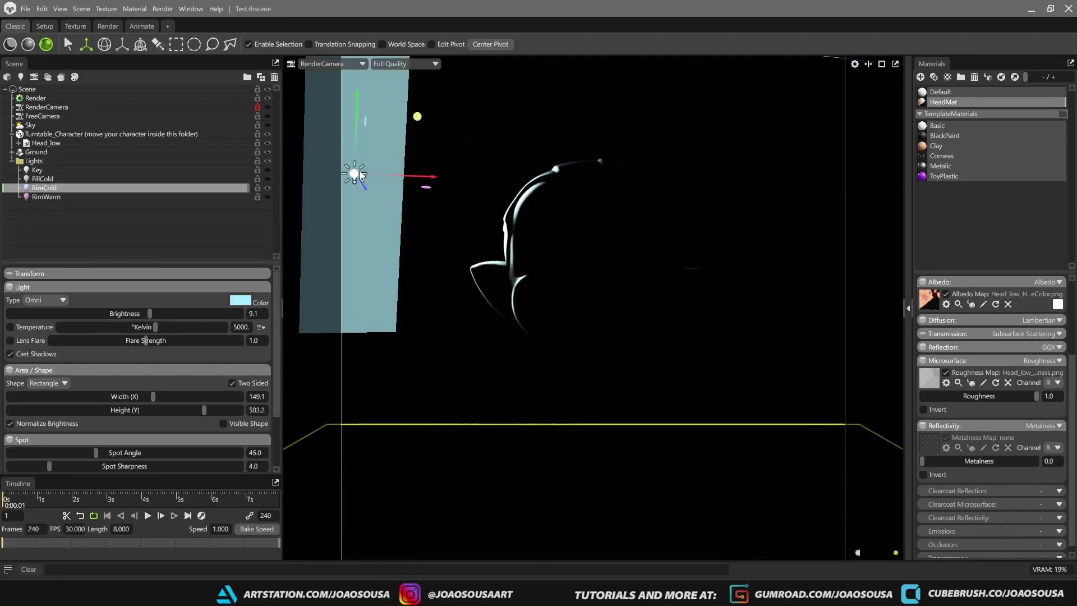
pyautogui.moveTo(355, 174); pyautogui.dragTo(368, 231)
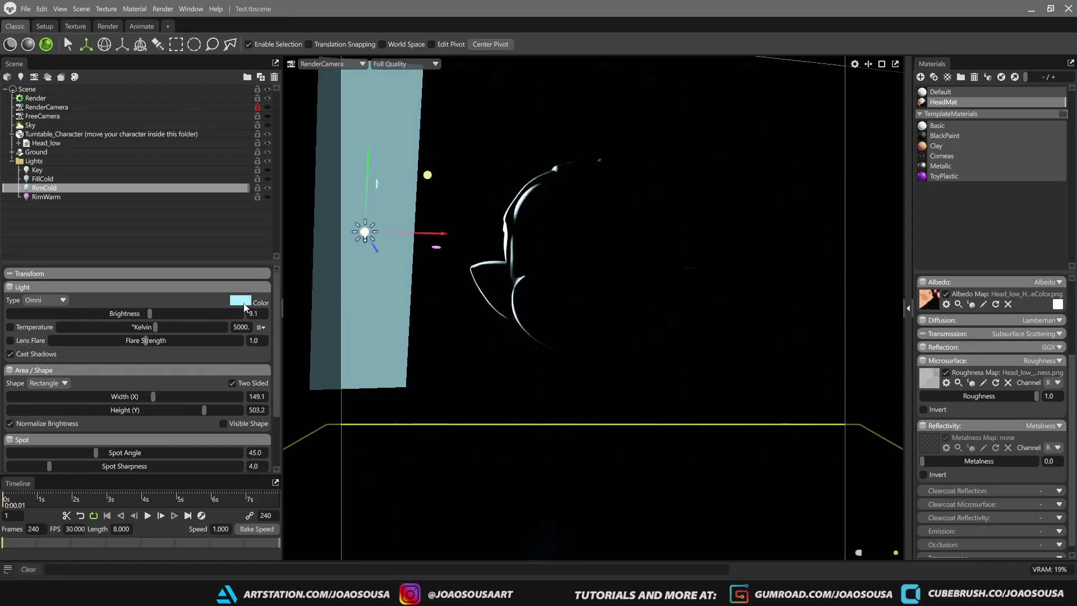
pyautogui.click(241, 300)
pyautogui.moveTo(372, 273); pyautogui.dragTo(379, 292)
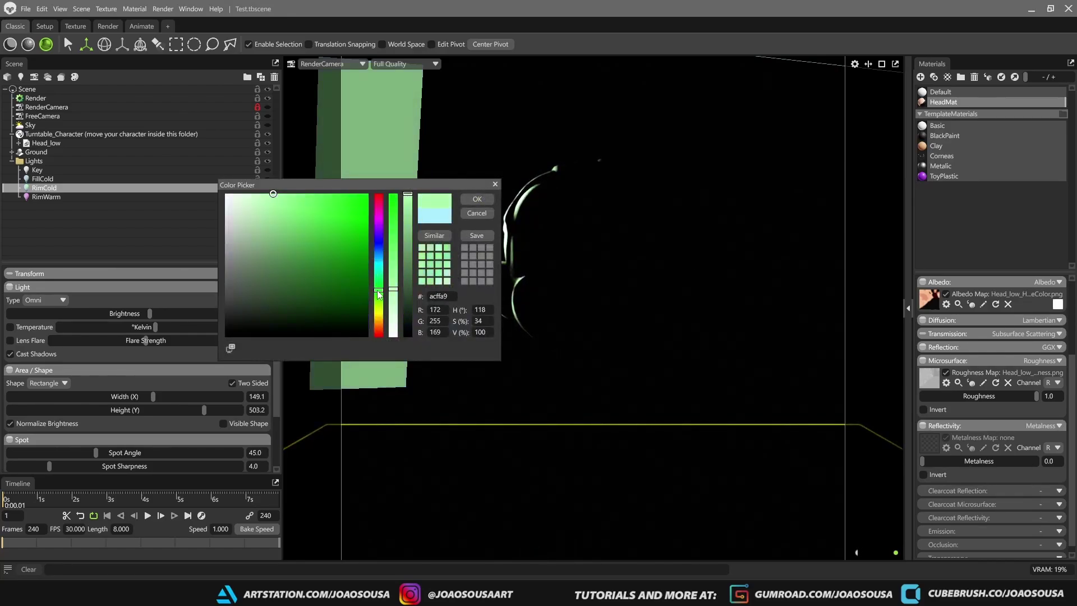
pyautogui.click(339, 223)
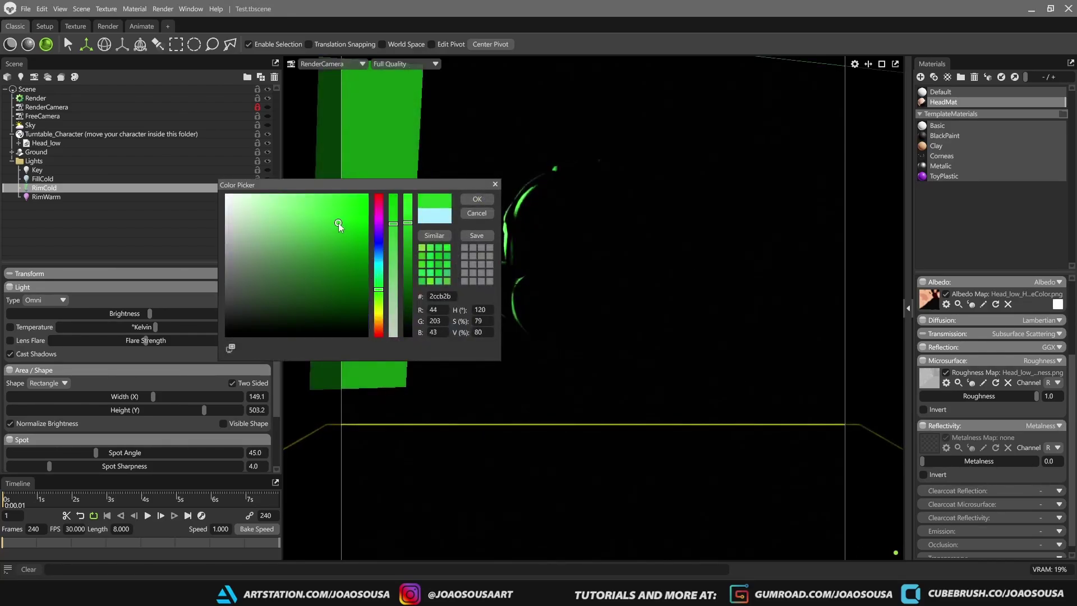
pyautogui.click(472, 200)
# Show RimWarm again and change its colour to a deeper purple (ac45f2)
pyautogui.click(269, 196)
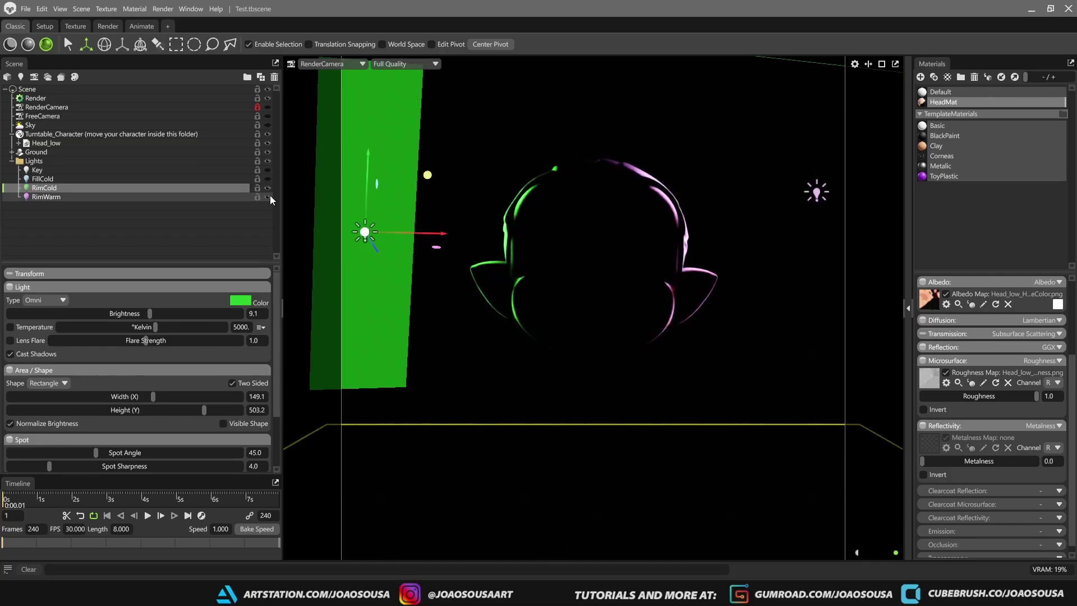
pyautogui.click(204, 196)
pyautogui.click(242, 300)
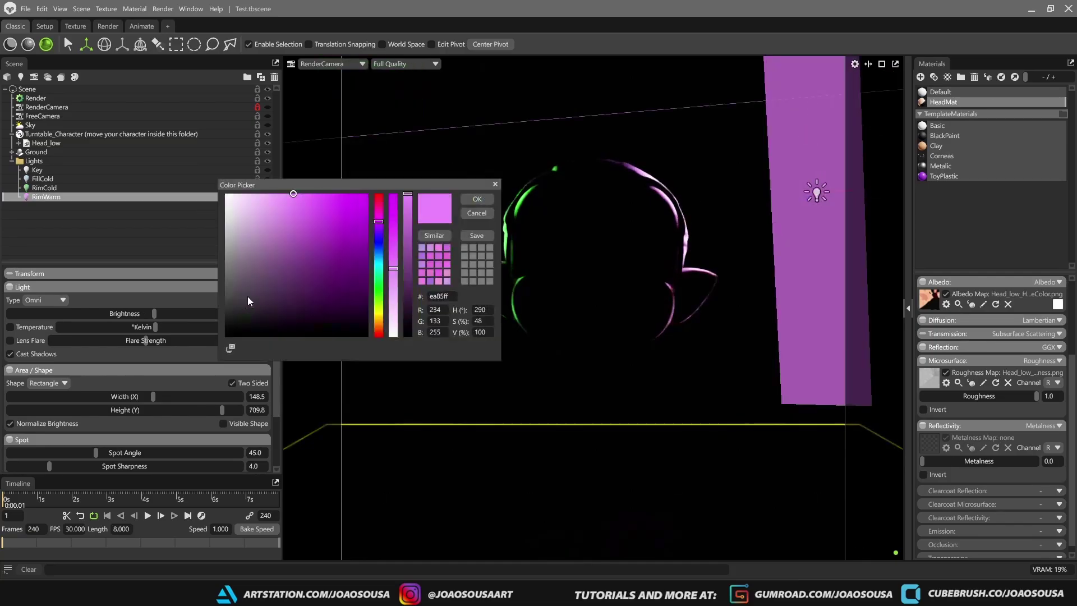
pyautogui.click(379, 227)
pyautogui.moveTo(351, 209); pyautogui.dragTo(327, 201)
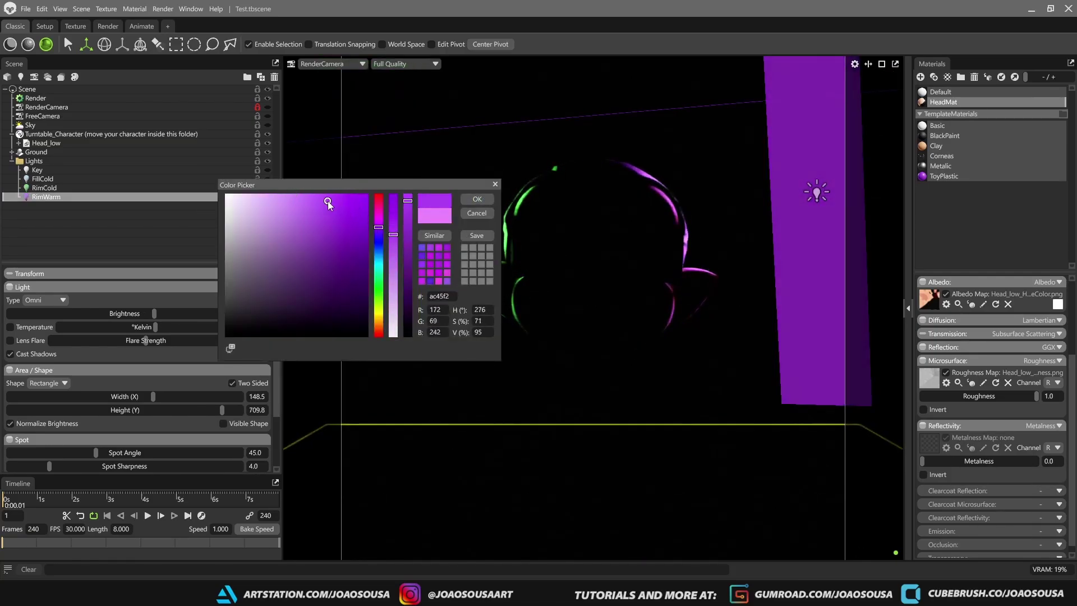
pyautogui.click(475, 200)
# Reduce RimCold's brightness to 8.841 and move both rim lights slightly lower and closer to the head
pyautogui.click(457, 173)
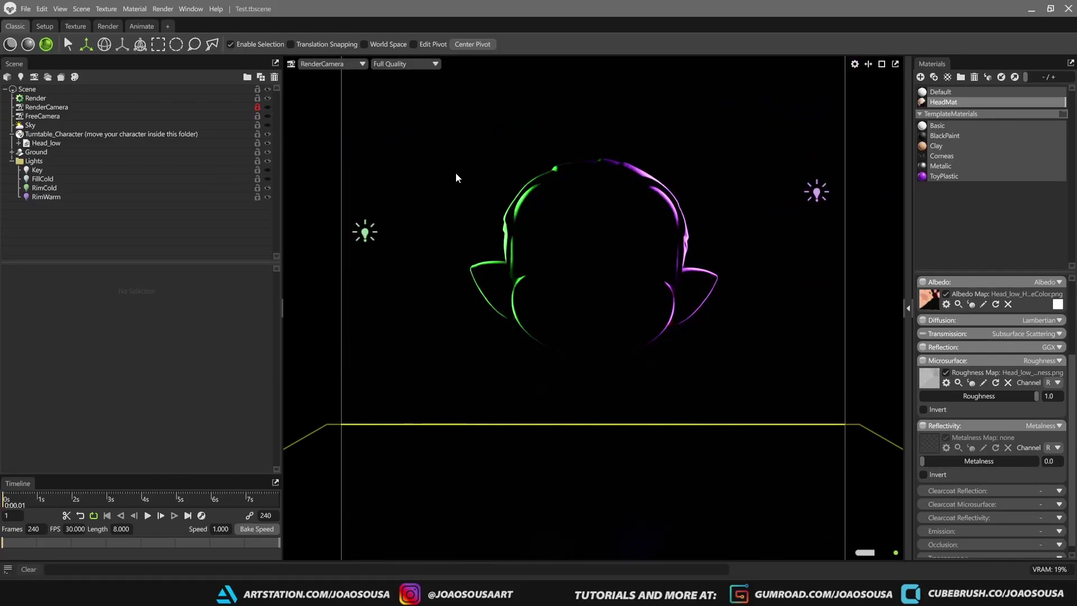
pyautogui.click(370, 233)
pyautogui.moveTo(155, 311); pyautogui.dragTo(150, 312)
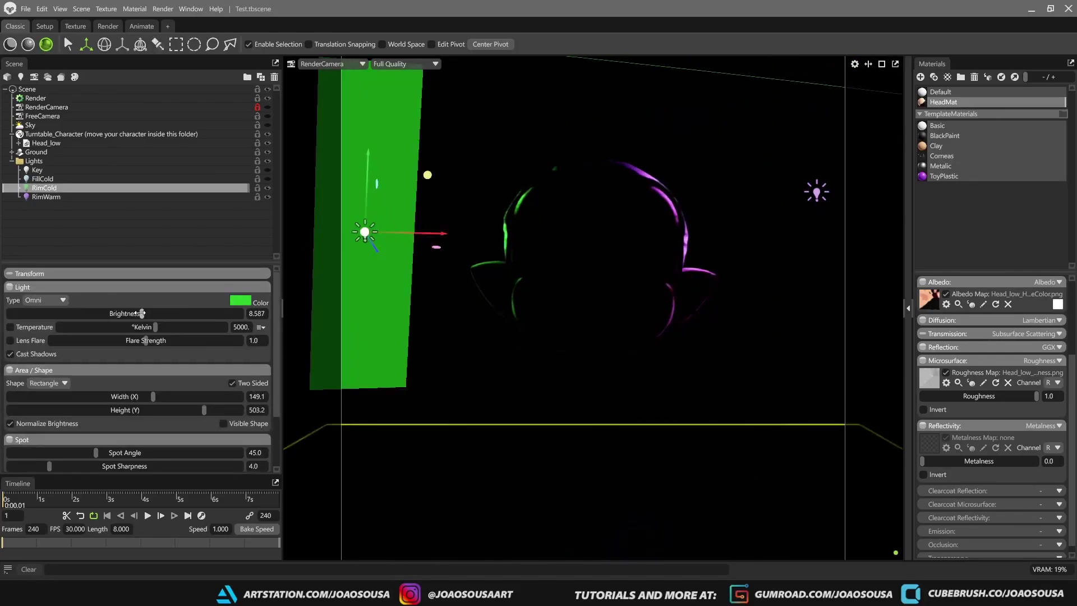
pyautogui.moveTo(350, 234); pyautogui.dragTo(386, 238)
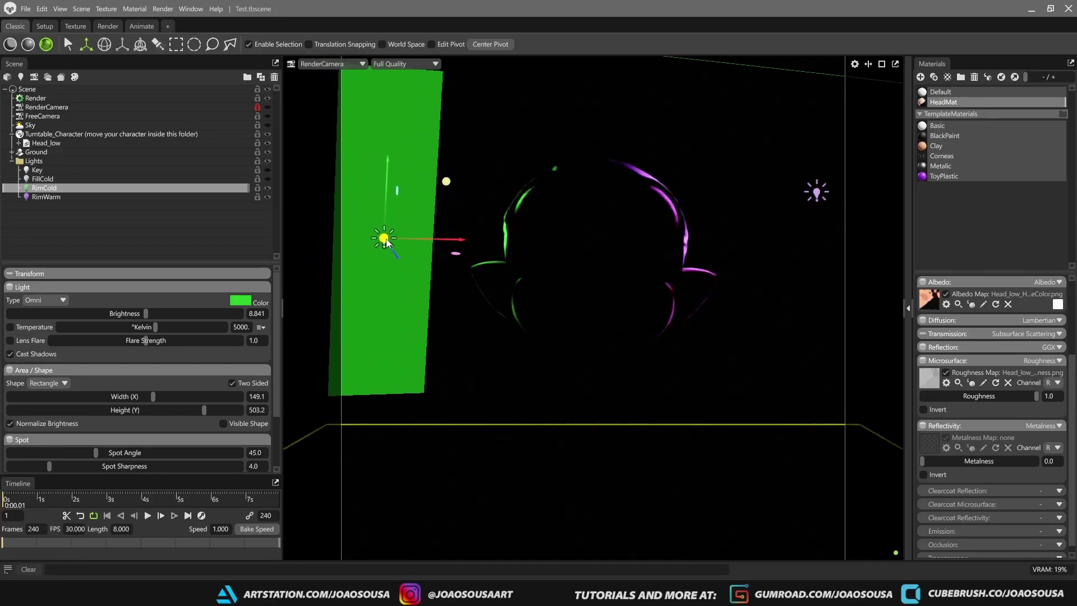
pyautogui.click(817, 193)
pyautogui.moveTo(816, 193); pyautogui.dragTo(785, 210)
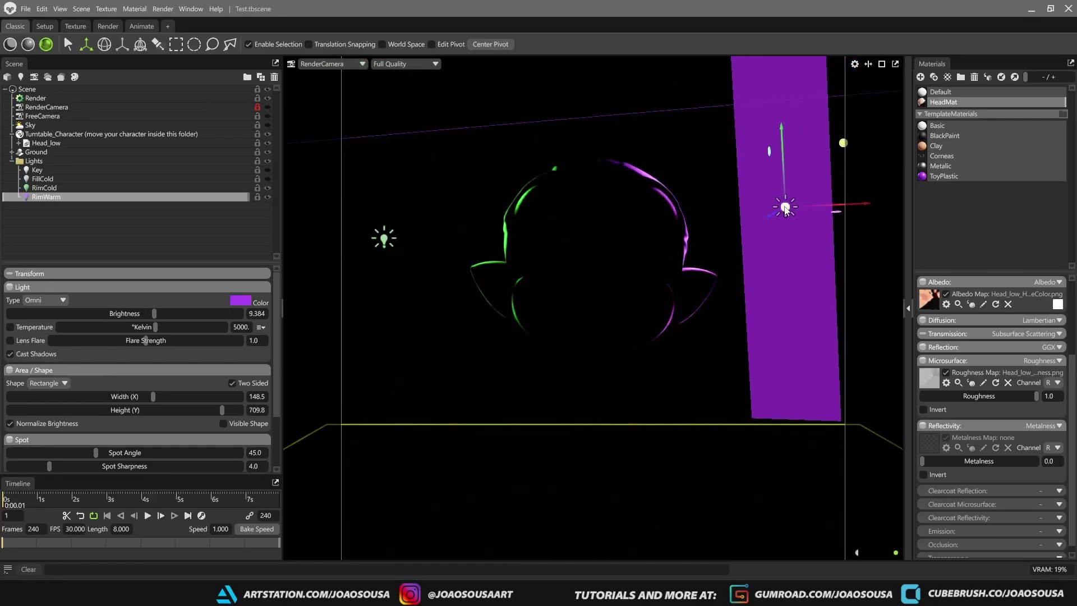
# Show the FillCold light, tint it pale mint green (aef6d8), and reduce its brightness to 6.522
pyautogui.click(126, 180)
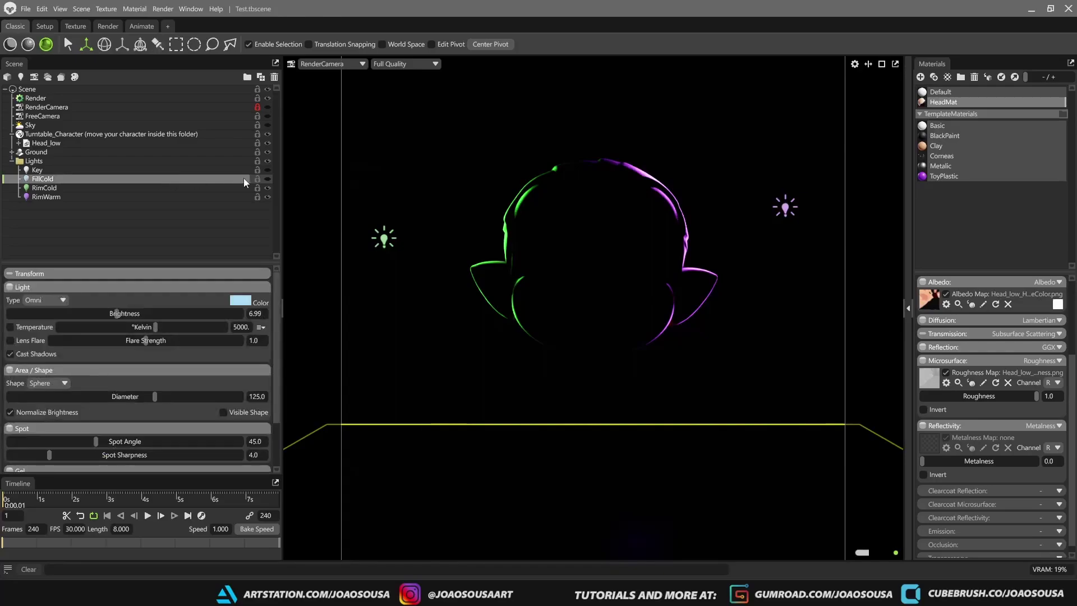
pyautogui.click(268, 178)
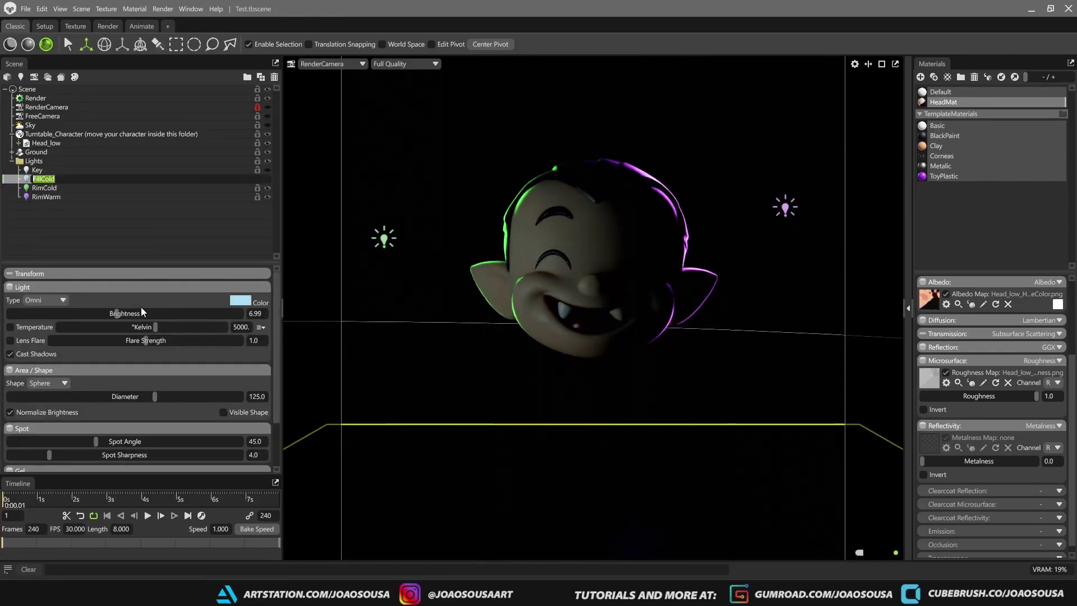
pyautogui.click(240, 300)
pyautogui.moveTo(379, 257)
pyautogui.mouseDown()
pyautogui.moveTo(380, 287)
pyautogui.moveTo(379, 275)
pyautogui.mouseUp()
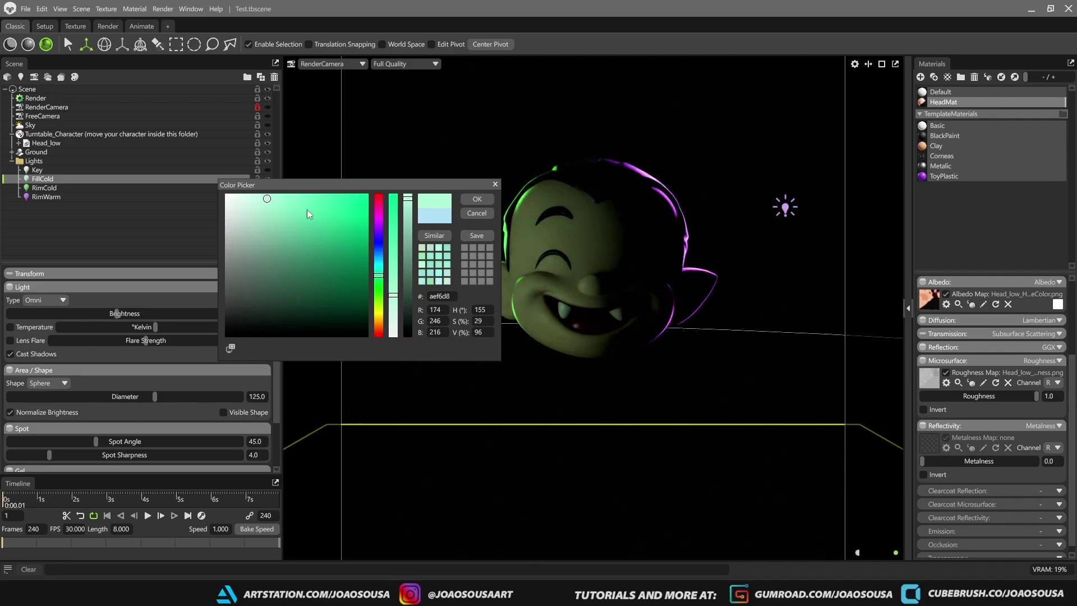
pyautogui.click(477, 199)
pyautogui.moveTo(125, 315); pyautogui.dragTo(109, 311)
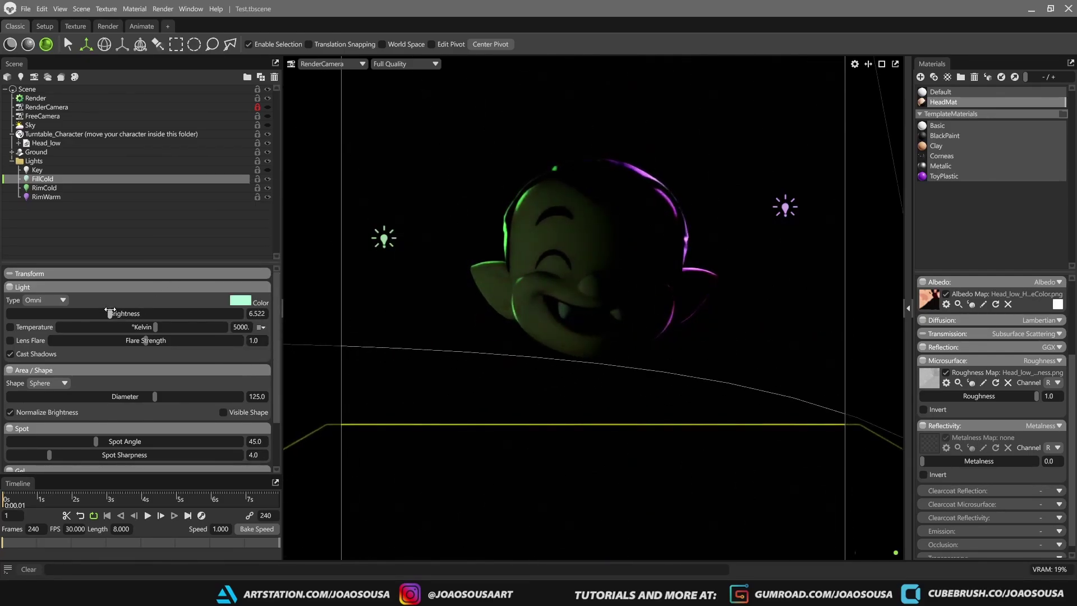
# Show the Key light and check each light's contribution by toggling FillCold, RimCold and RimWarm off and back on
pyautogui.click(268, 170)
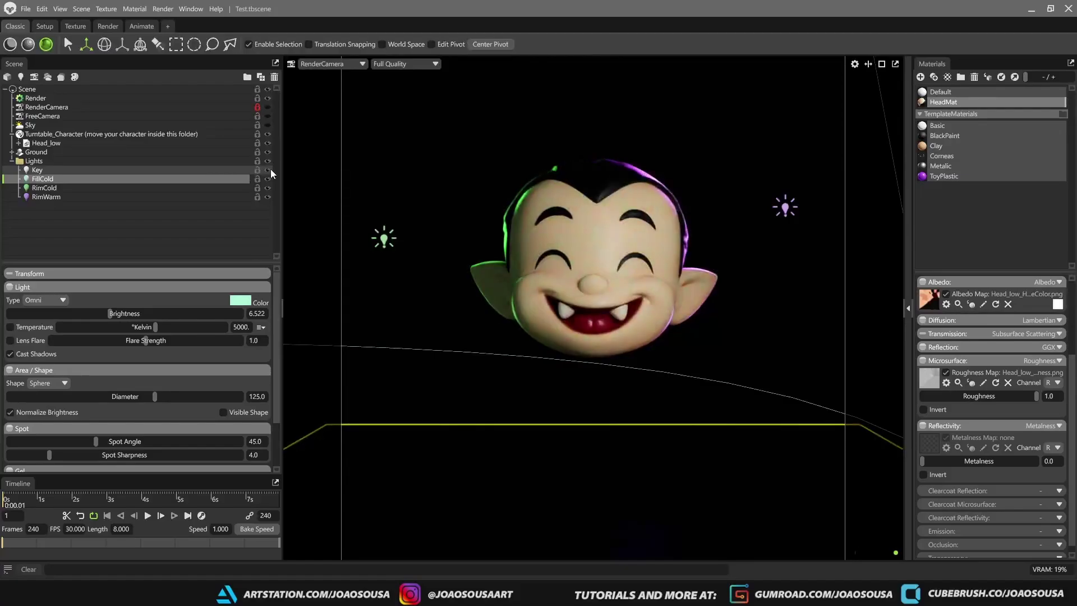
pyautogui.click(268, 179)
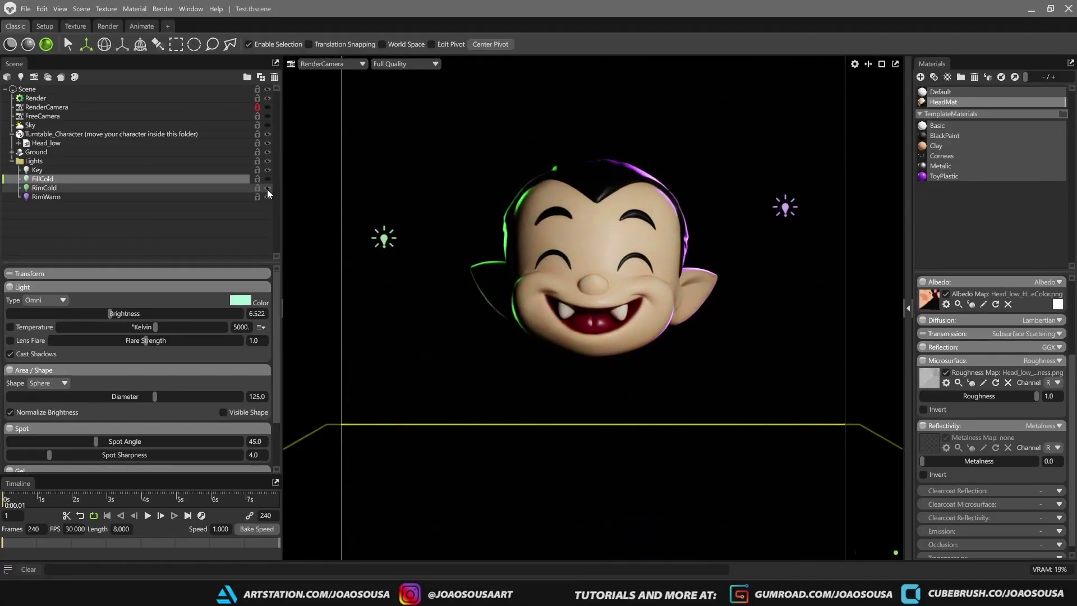
pyautogui.click(268, 188)
pyautogui.click(269, 199)
pyautogui.click(268, 188)
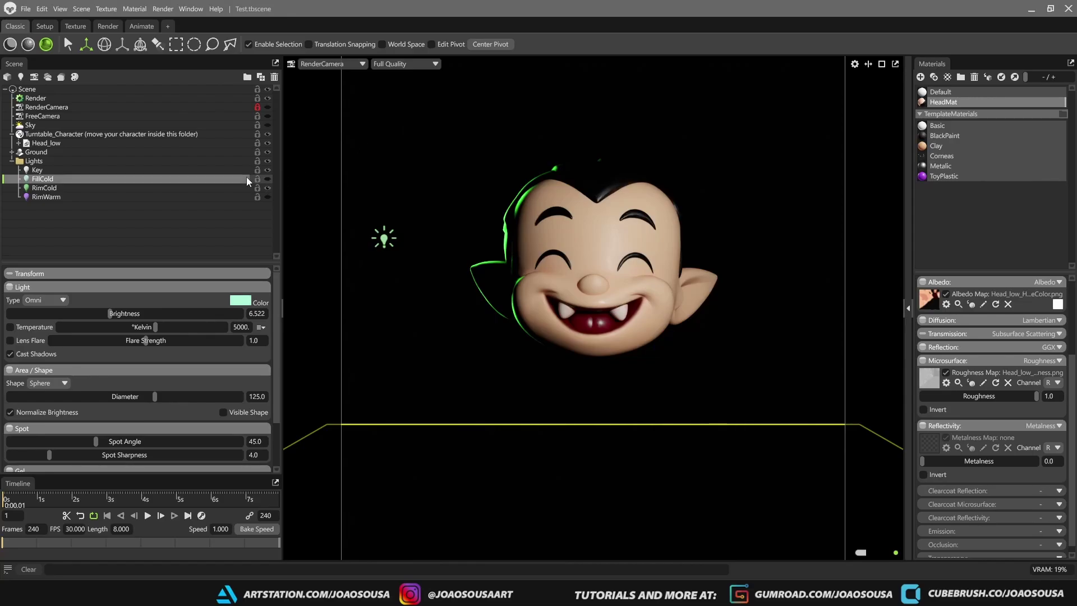
pyautogui.click(268, 197)
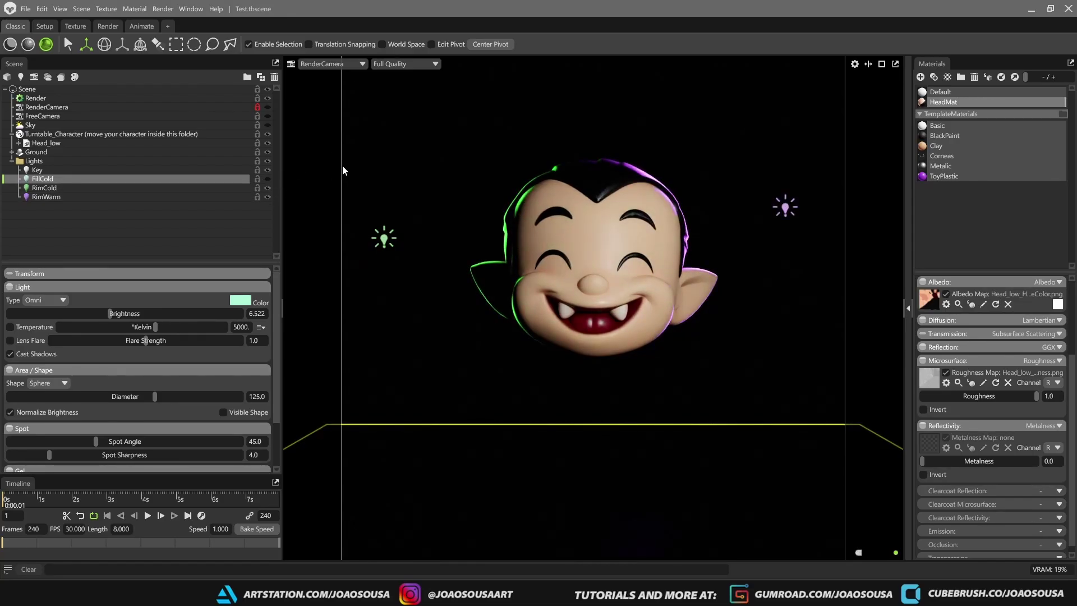
pyautogui.click(268, 179)
# Adjust FillCold's brightness to 6.558 and clear the selection
pyautogui.doubleClick(240, 181)
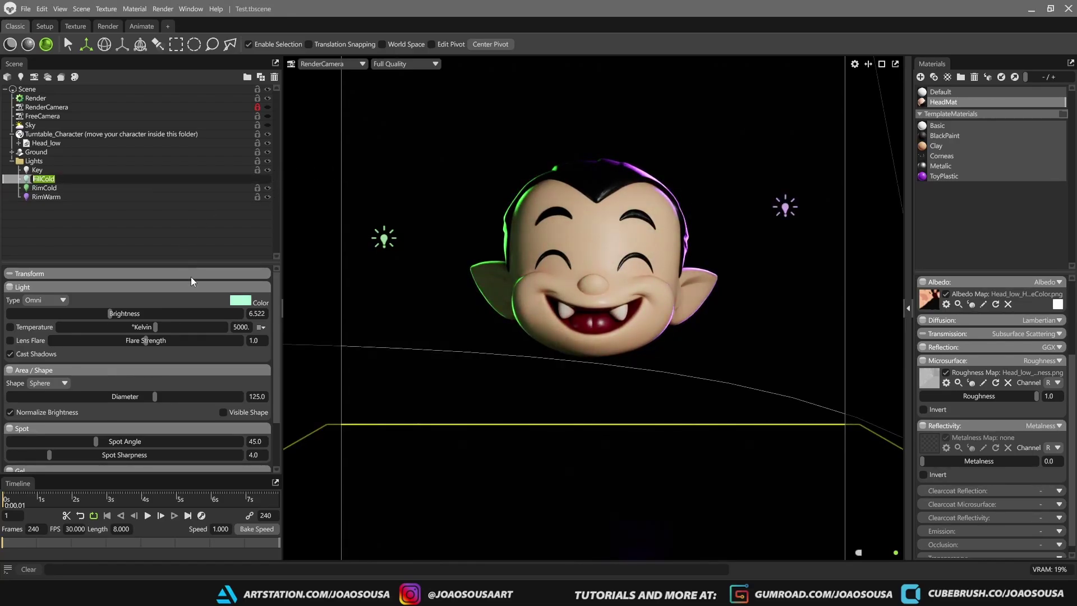
pyautogui.moveTo(116, 316); pyautogui.dragTo(110, 313)
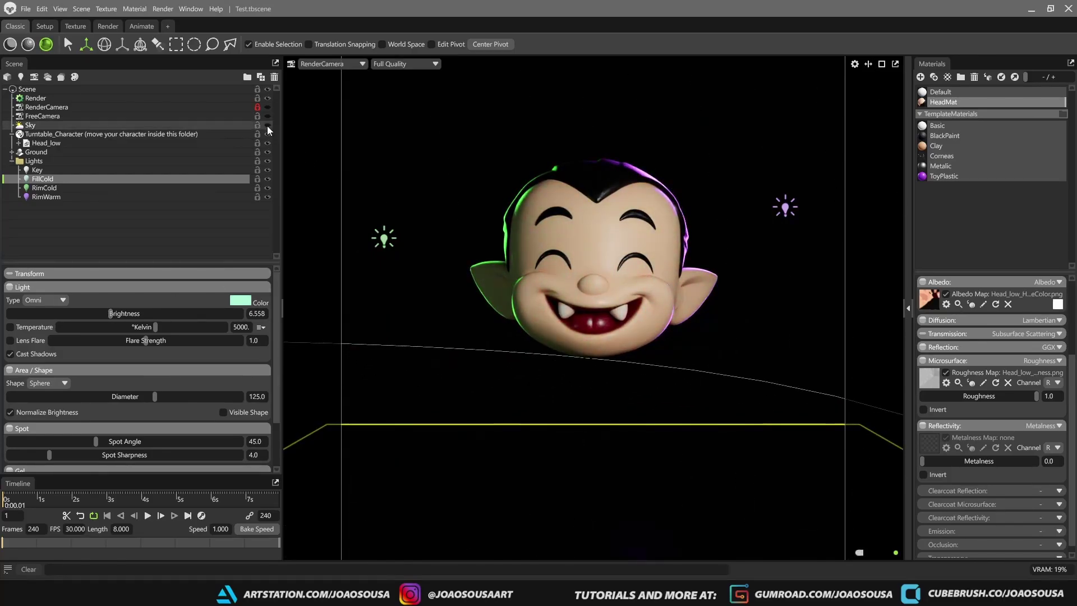
pyautogui.click(438, 125)
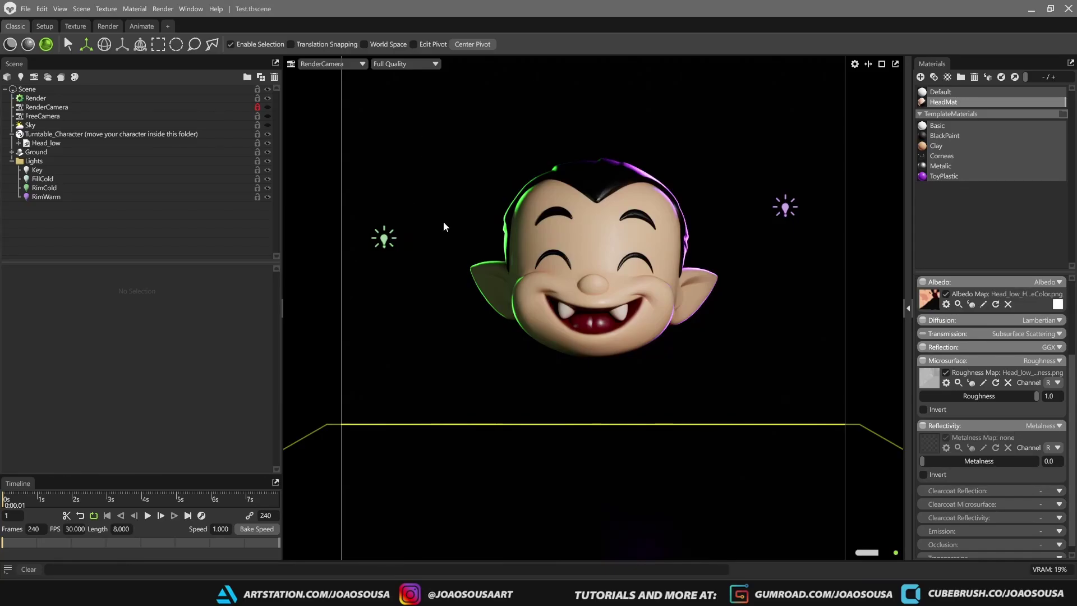
# Set the Render object's video output to Test.png in the desktop folder TexturesTests/PNG and start the video render
pyautogui.click(35, 98)
pyautogui.scroll(-5, 135, 413)
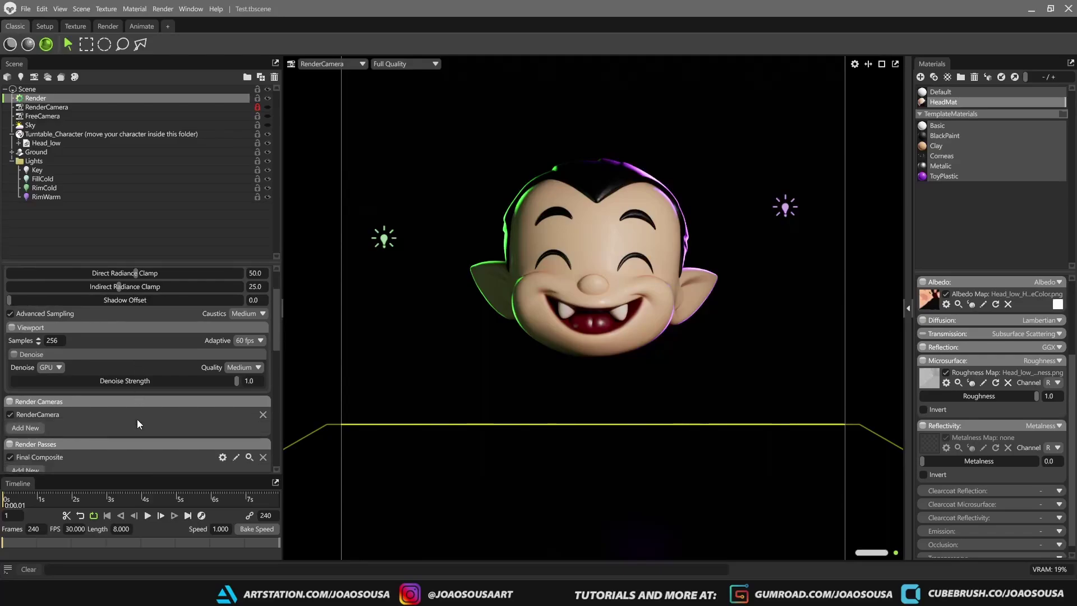
pyautogui.moveTo(275, 342); pyautogui.dragTo(257, 434)
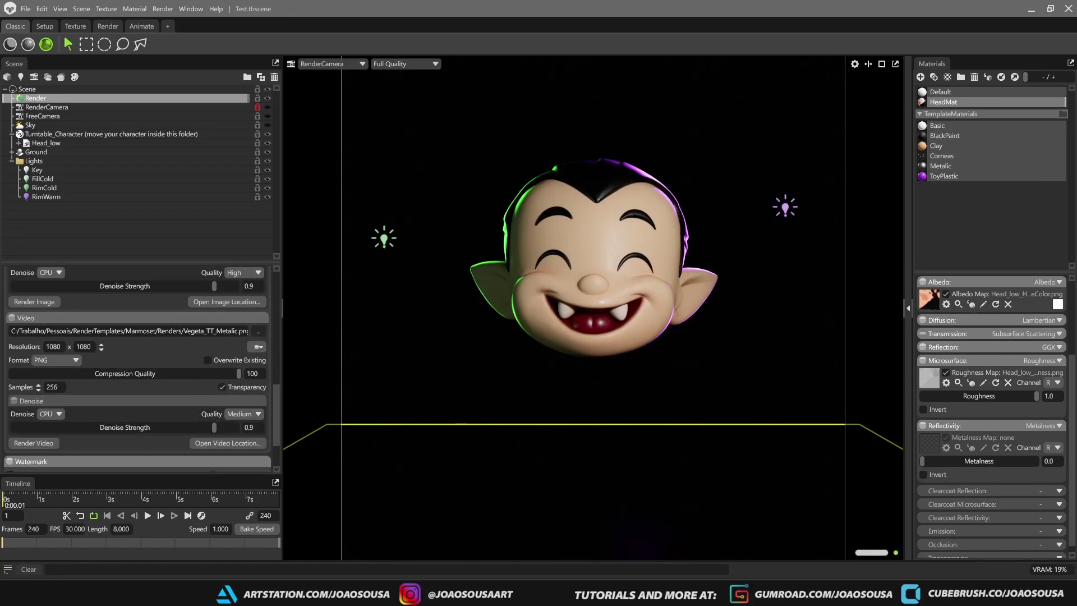
pyautogui.press('Return')
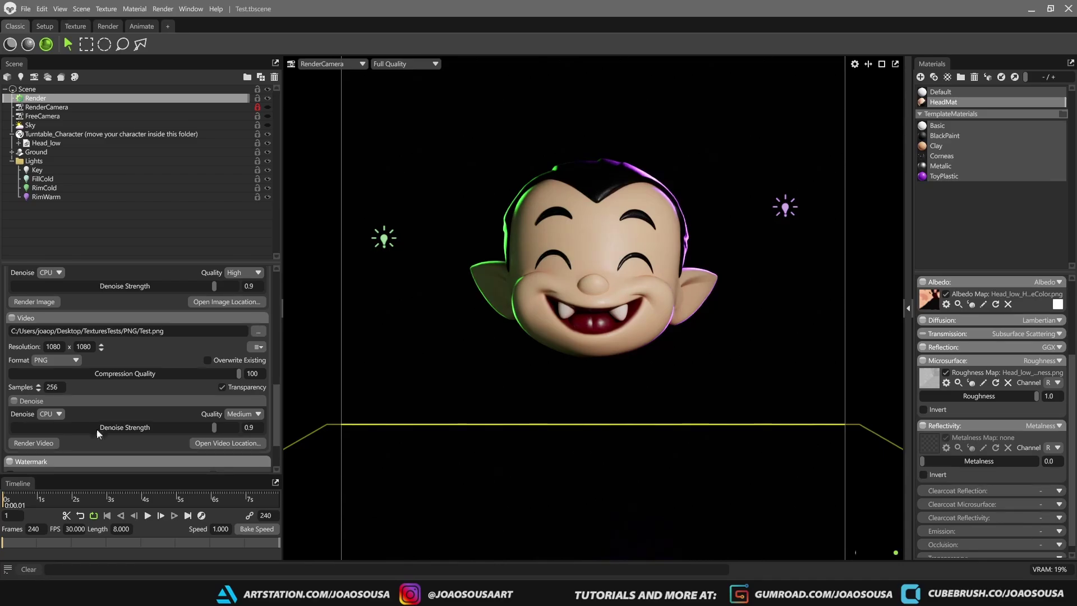
pyautogui.click(52, 444)
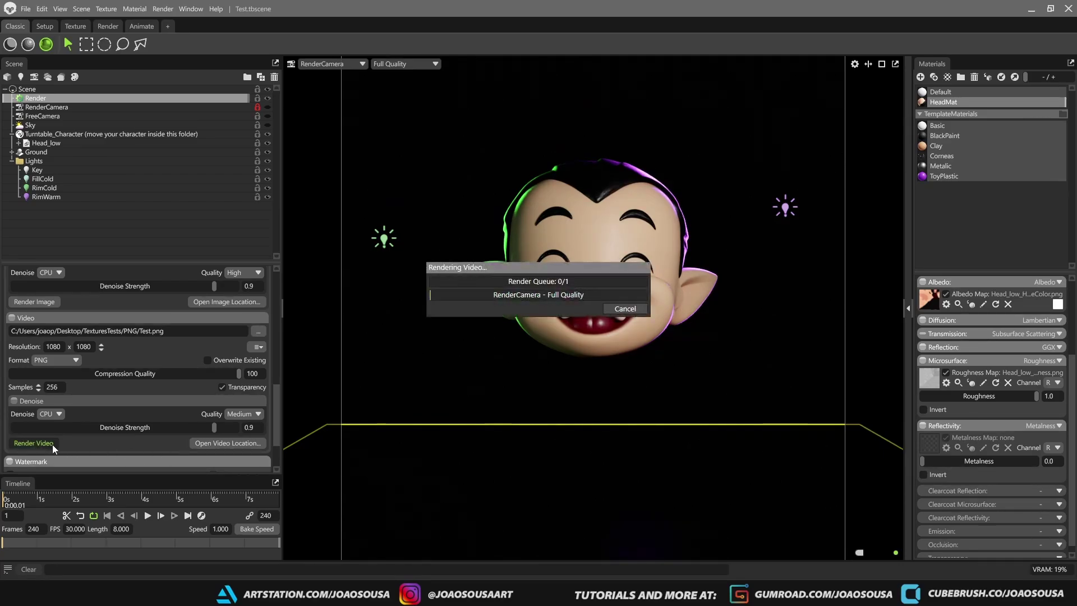